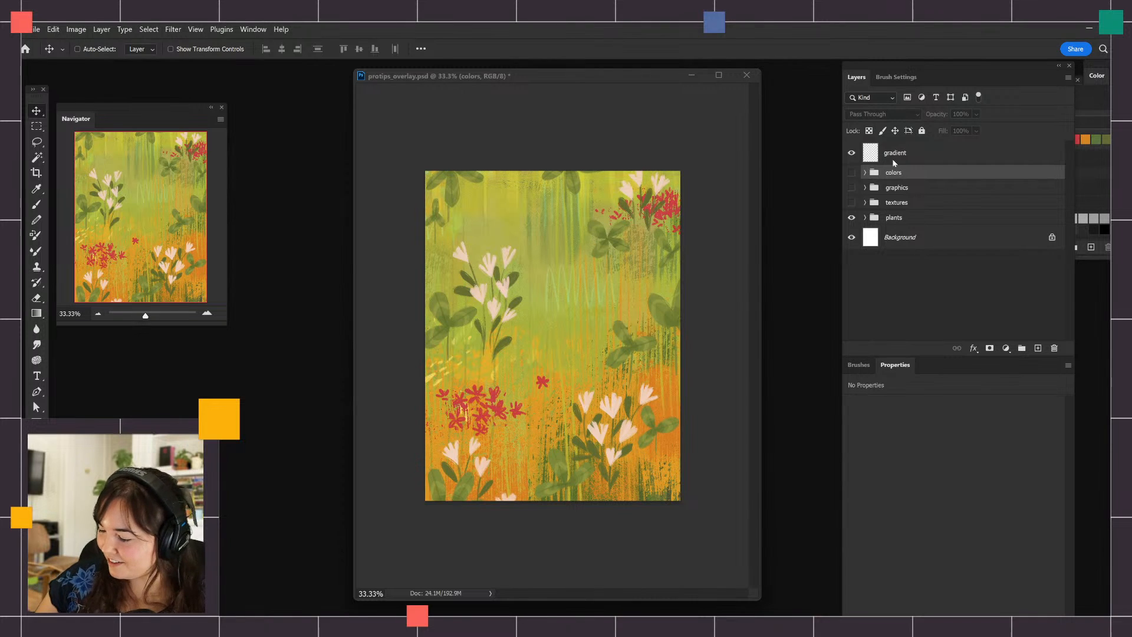
On the gradient layer, marquee a rectangle about 7.7 by 5.55 in across the upper half of the painting
left_click(905, 155)
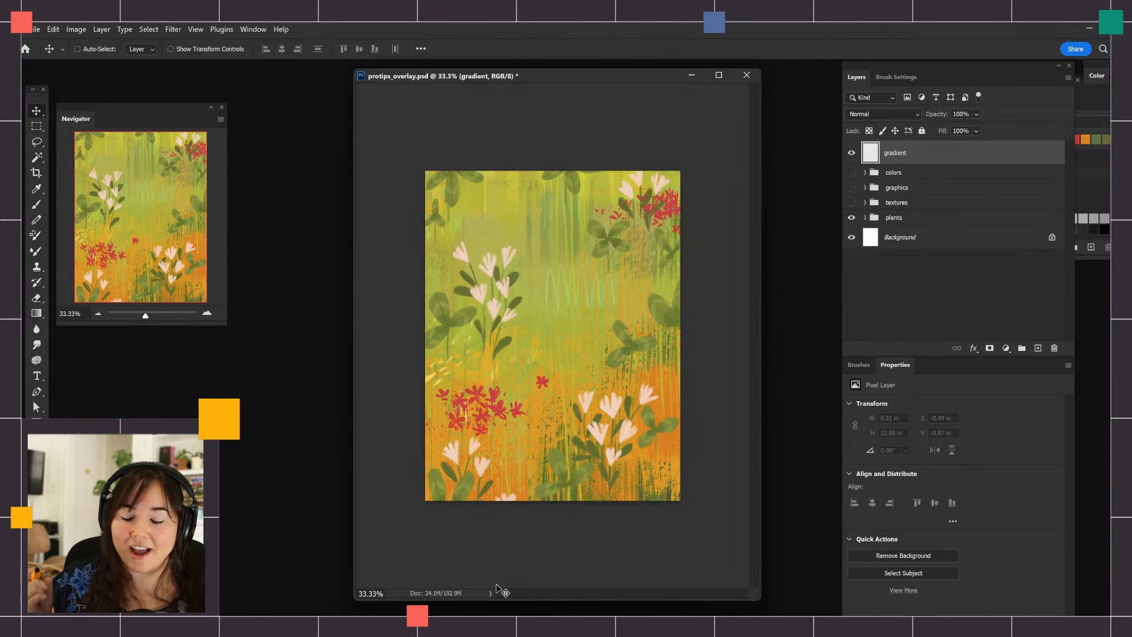
left_click(37, 313)
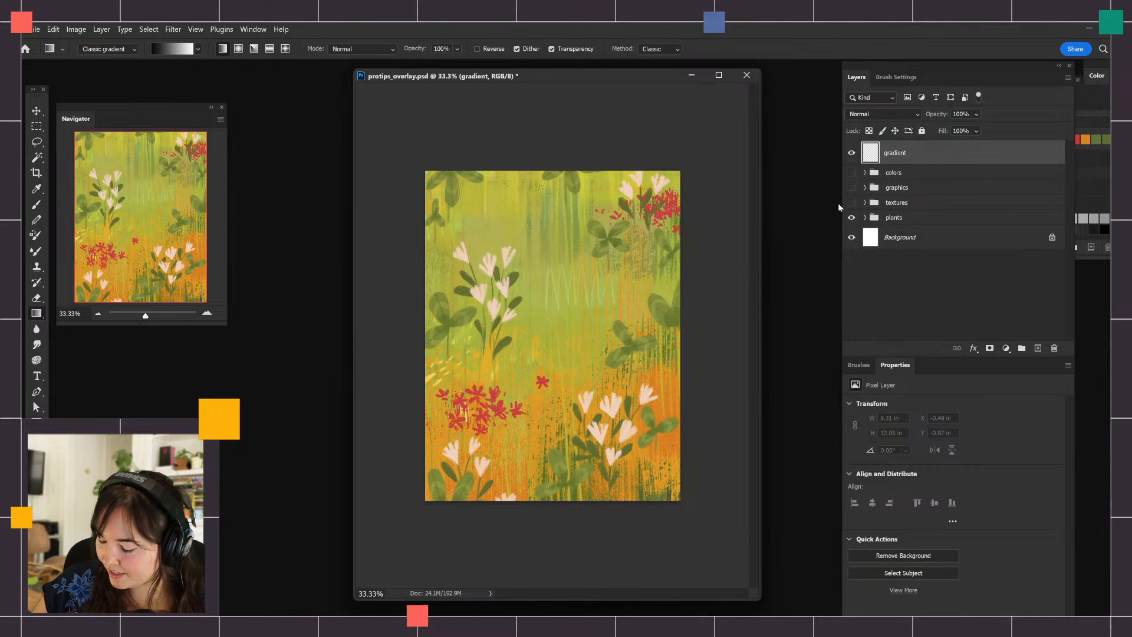
left_click_drag(441, 221, 639, 260)
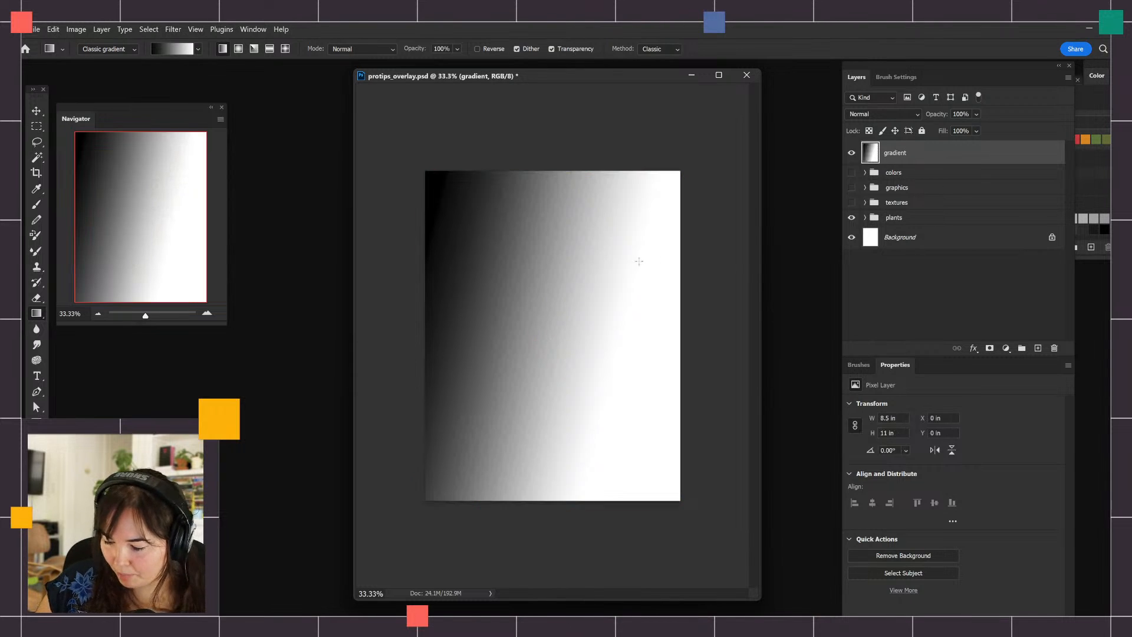
key("ctrl+z")
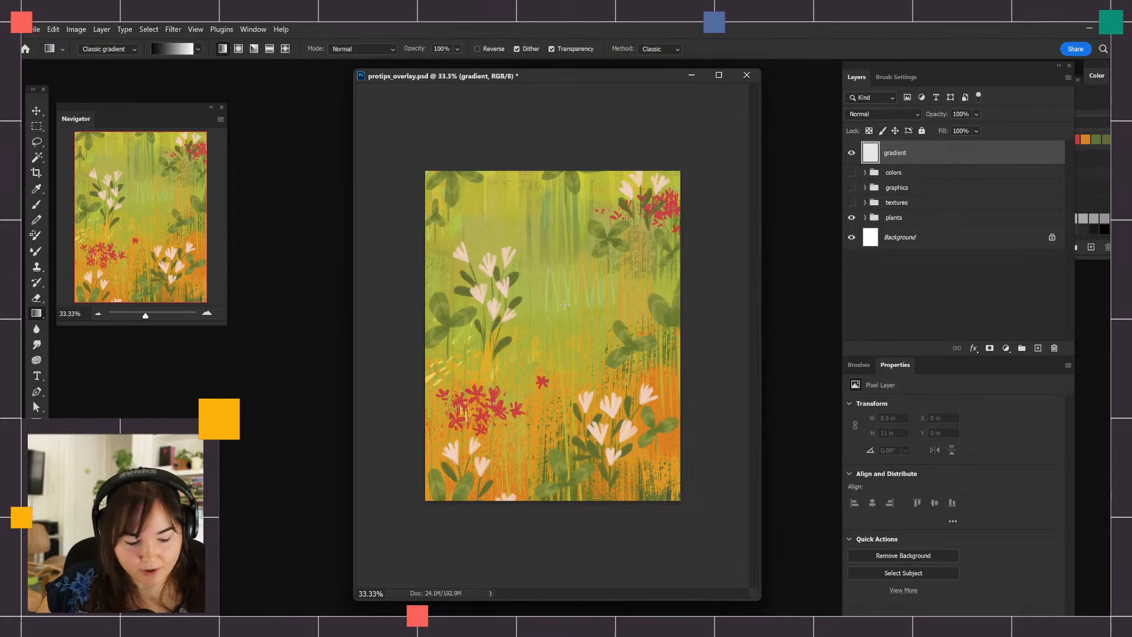
key("m")
left_click_drag(437, 200, 667, 365)
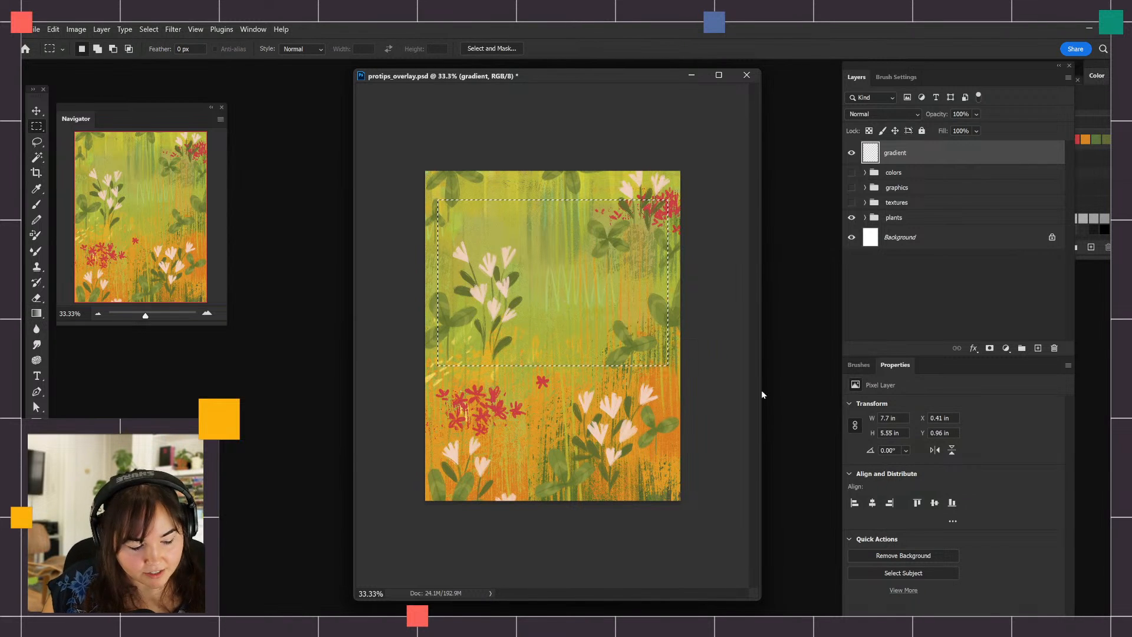
Fill the rectangular selection with a horizontal black-to-white linear gradient, then clear the selection
key("g")
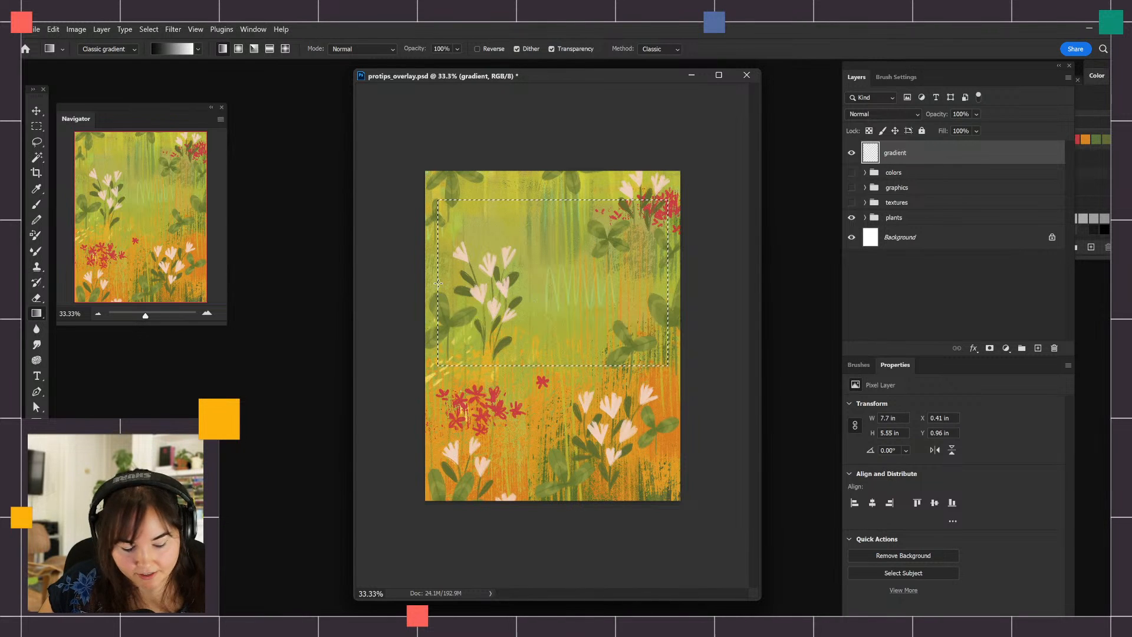
left_click_drag(438, 283, 669, 293)
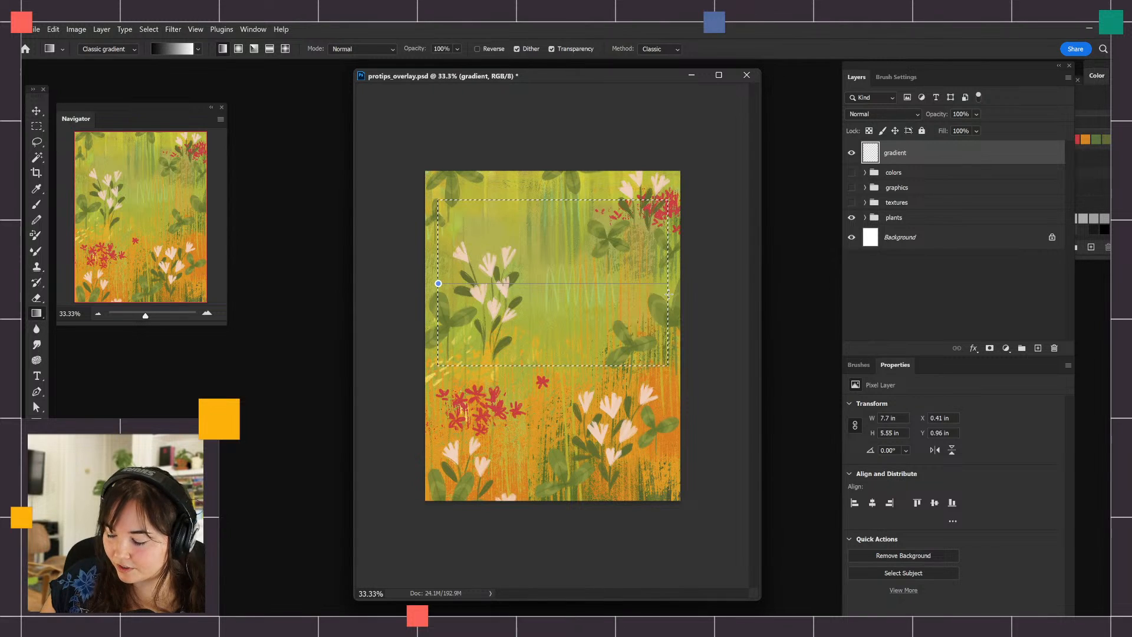
left_click_drag(669, 293, 668, 293)
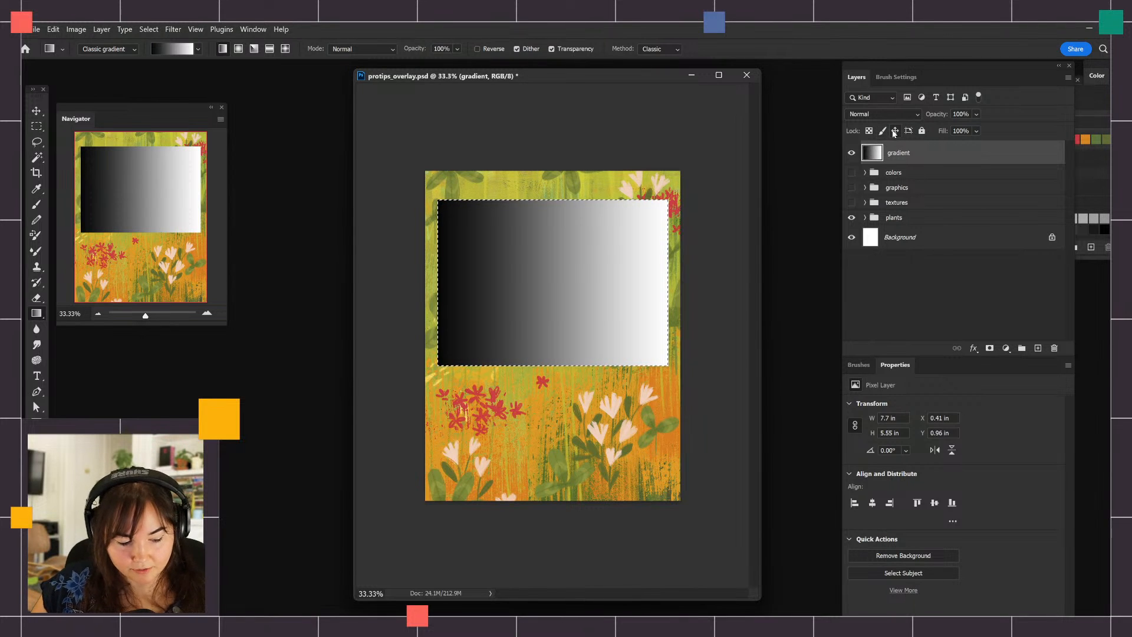
key("ctrl+d")
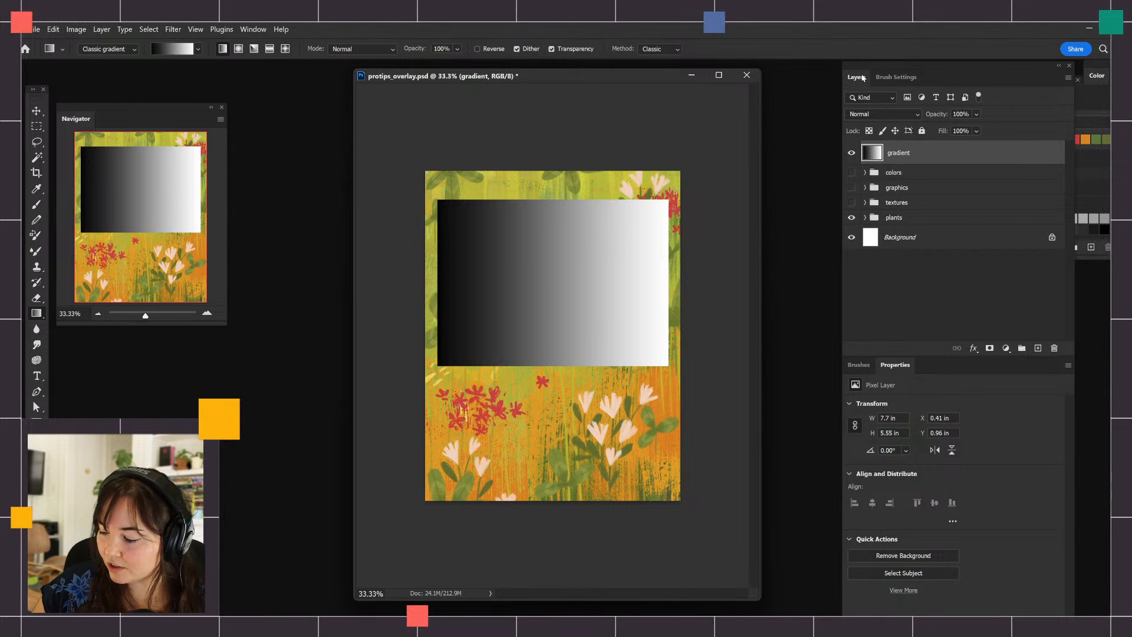
Set the gradient layer's blend mode to Overlay and compare the artwork with the layer hidden and shown
left_click(888, 115)
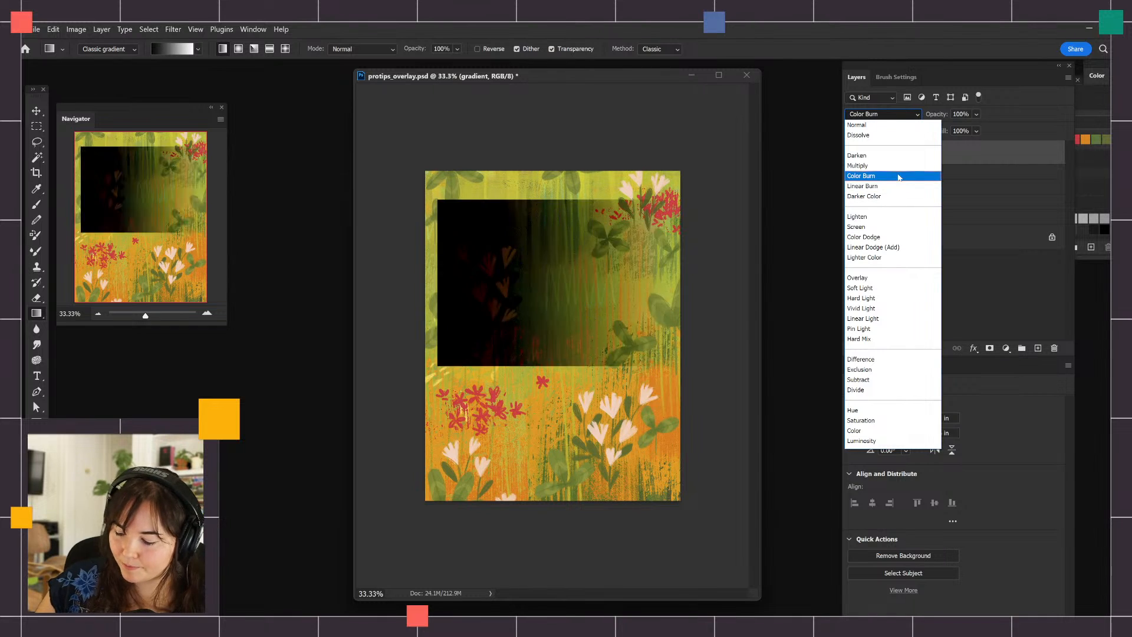
left_click(885, 279)
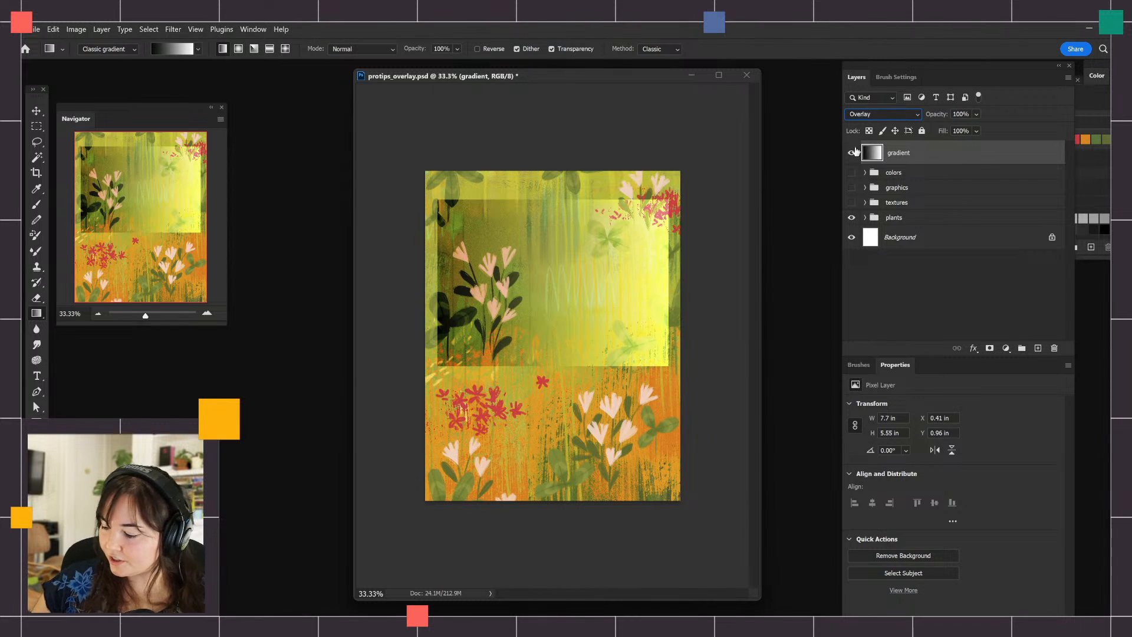
left_click(853, 153)
left_click(853, 153)
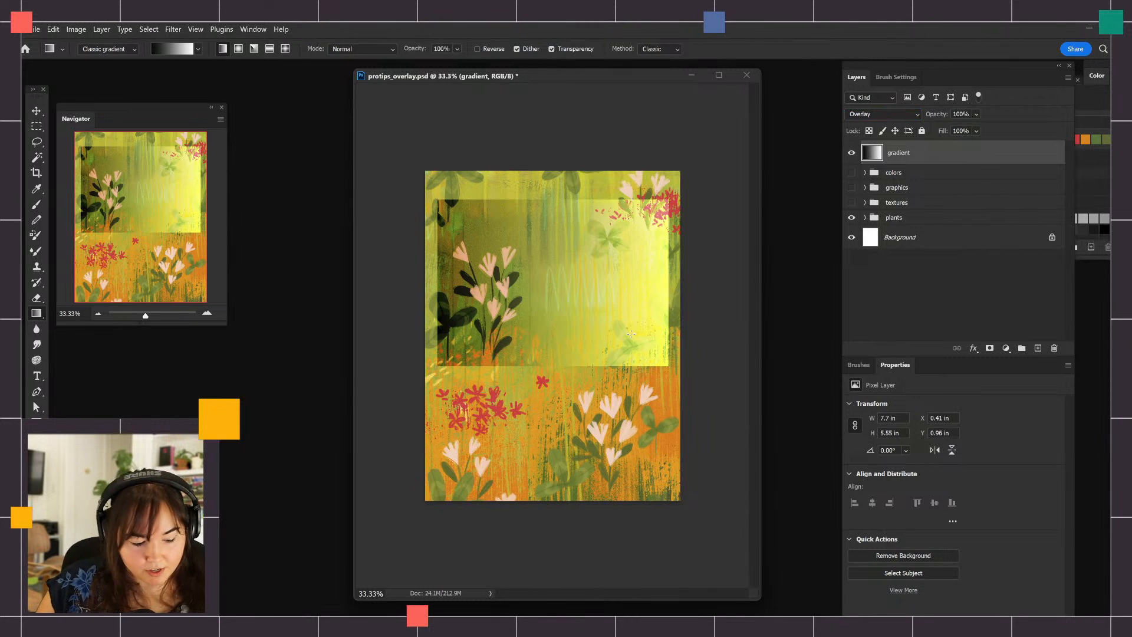
Move the gradient rectangle up and right against the canvas's right edge, to about X 0.8 in and Y 0.28 in
key("v")
key("alt+v")
left_click_drag(635, 316, 646, 295)
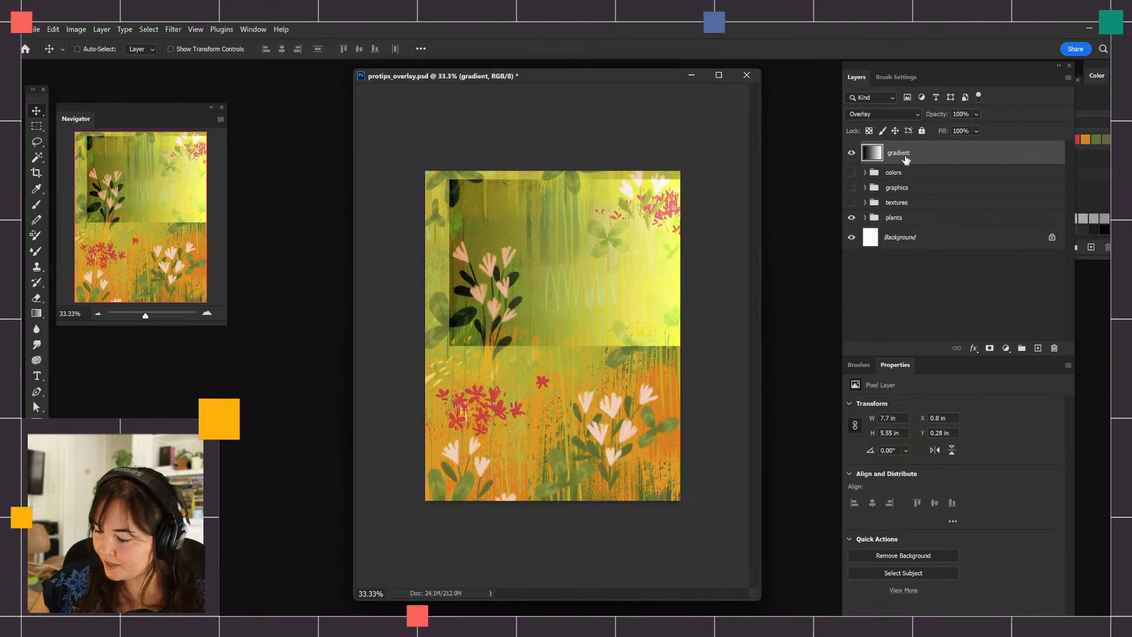
Set the foreground color to neutral gray 808080 and fill the gradient layer with it
left_click(34, 494)
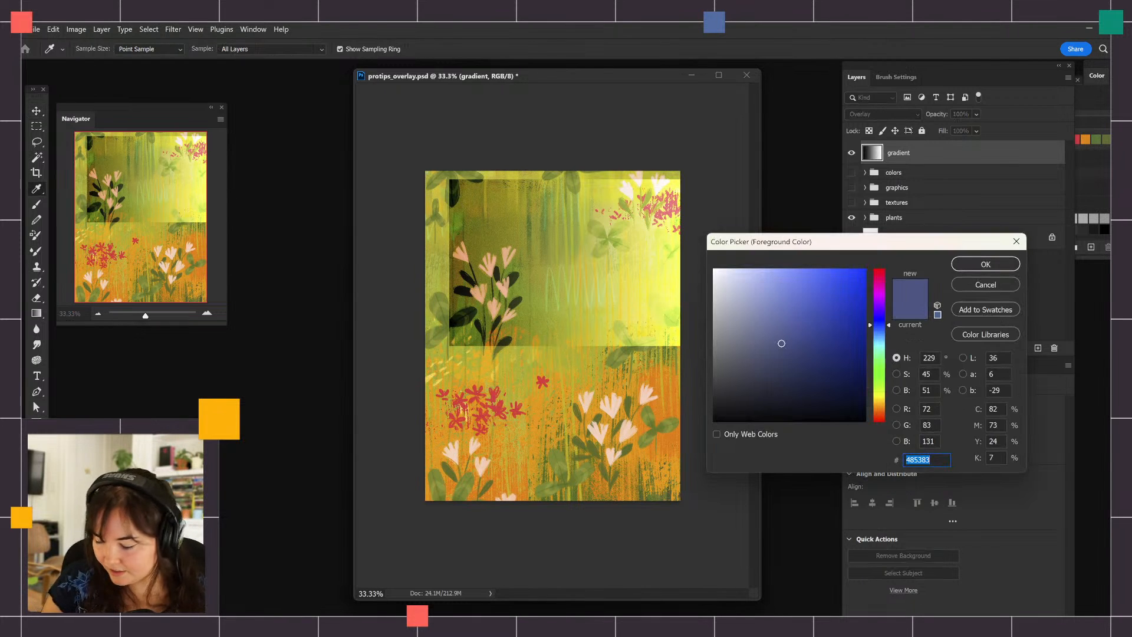
left_click_drag(740, 344, 675, 344)
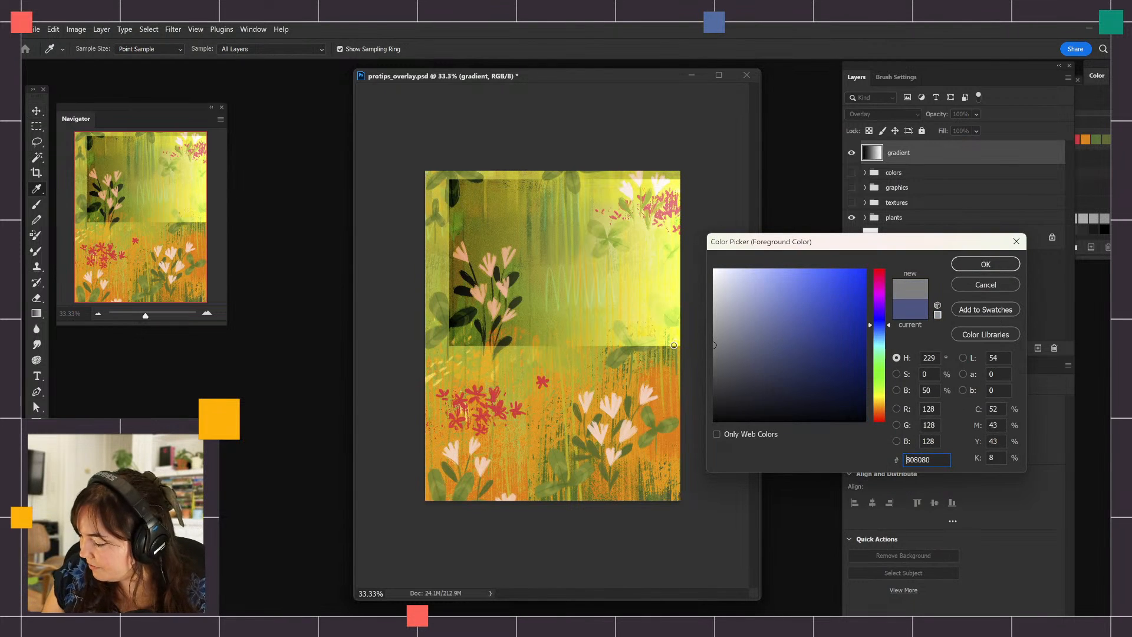
left_click(989, 268)
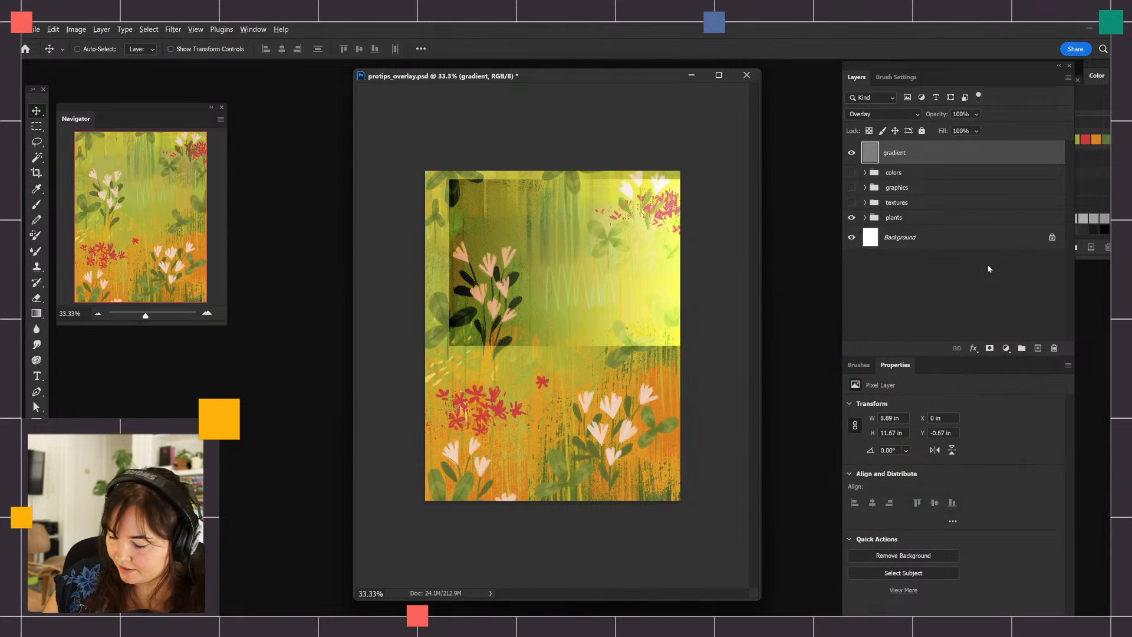
key("alt+BackSpace")
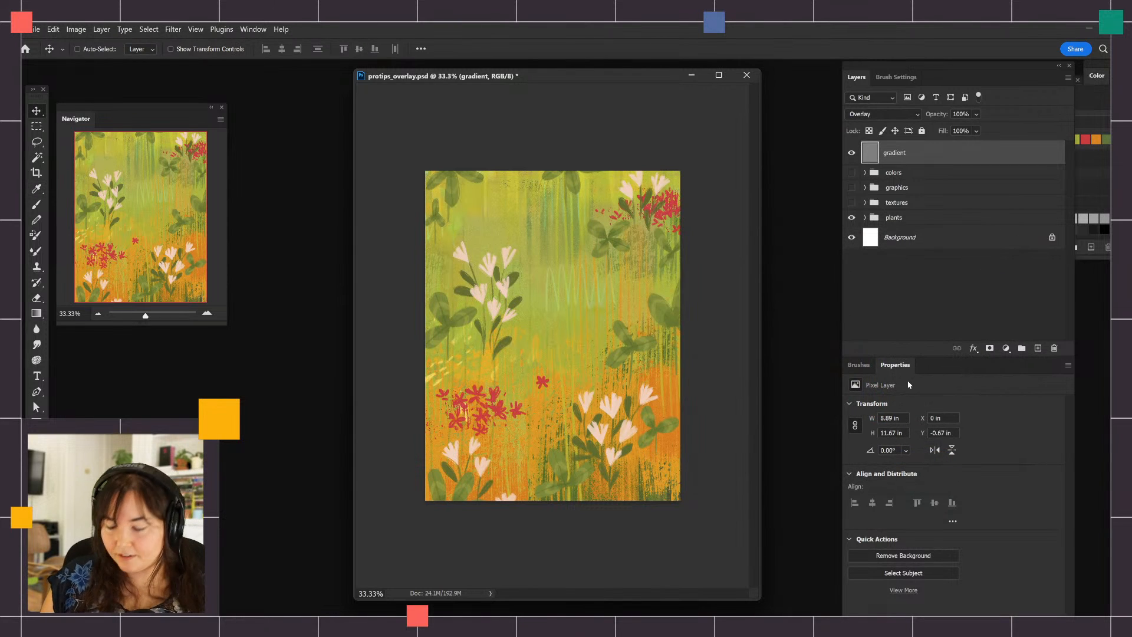
Compare the artwork with and without the gray Overlay layer, and leave that layer hidden
left_click(851, 153)
left_click(851, 153)
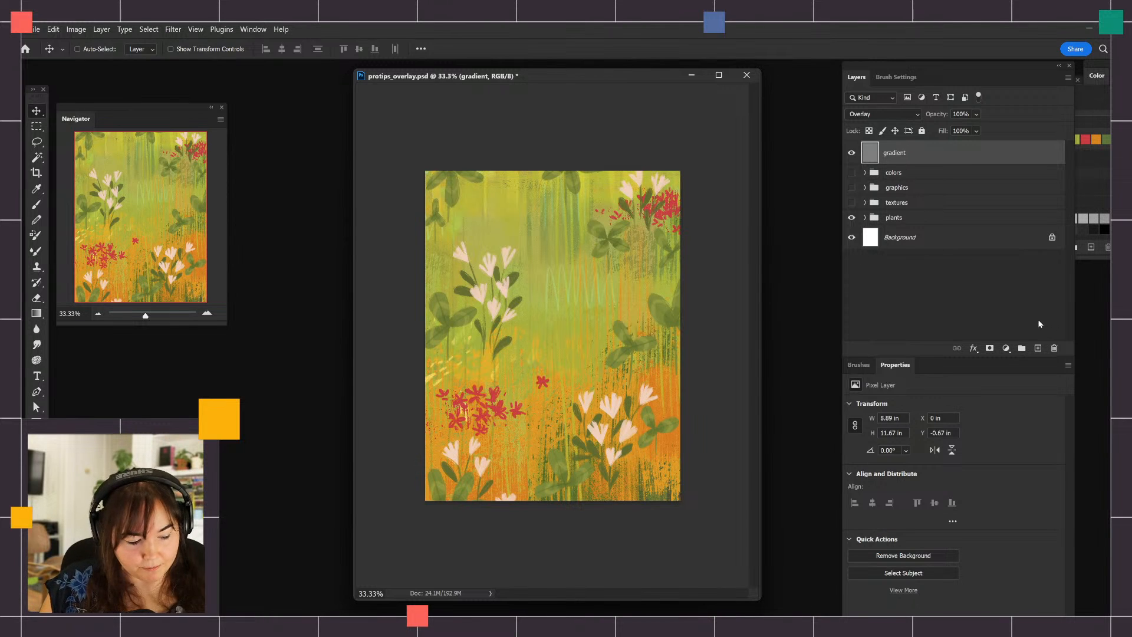
key("ctrl+comma")
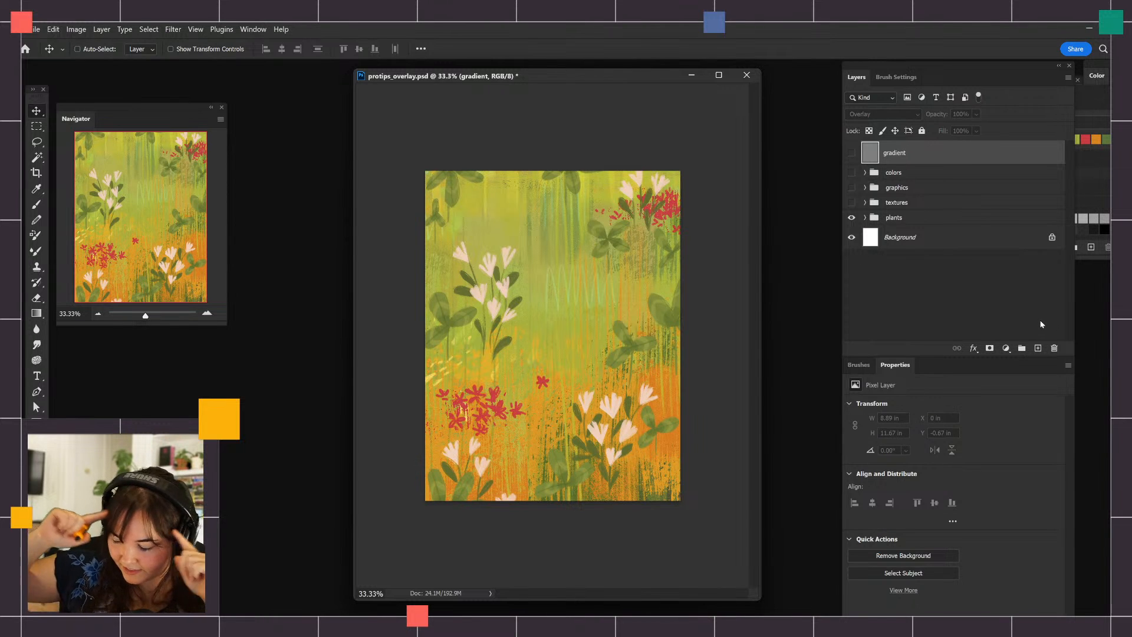
Expand the colors group, select its clovers layer and activate the Brush tool
left_click(866, 172)
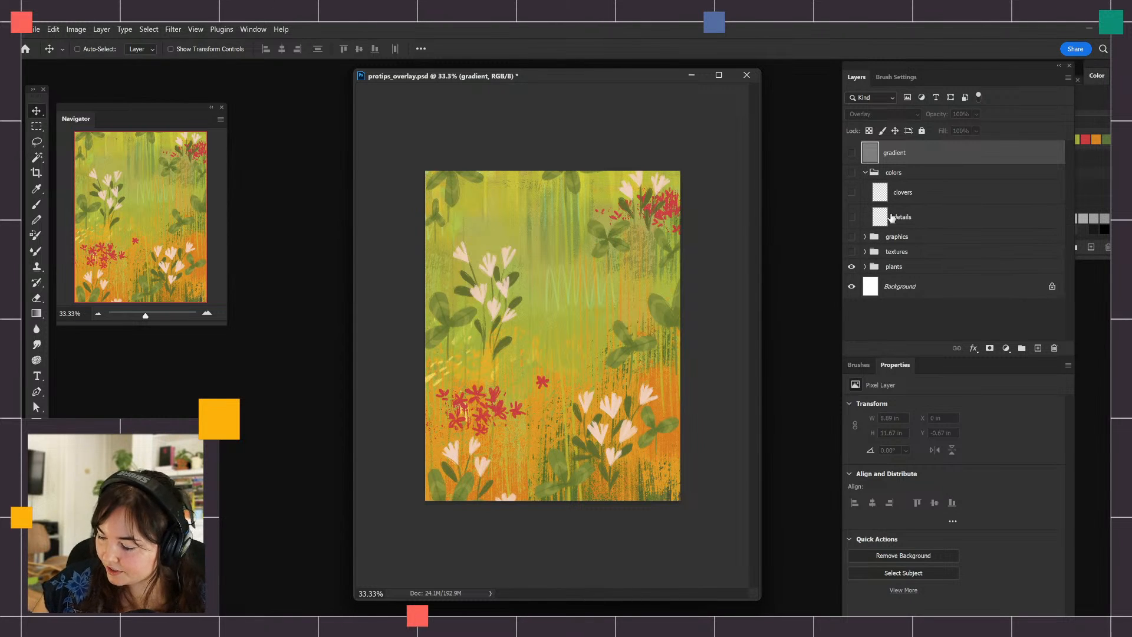
left_click(911, 199)
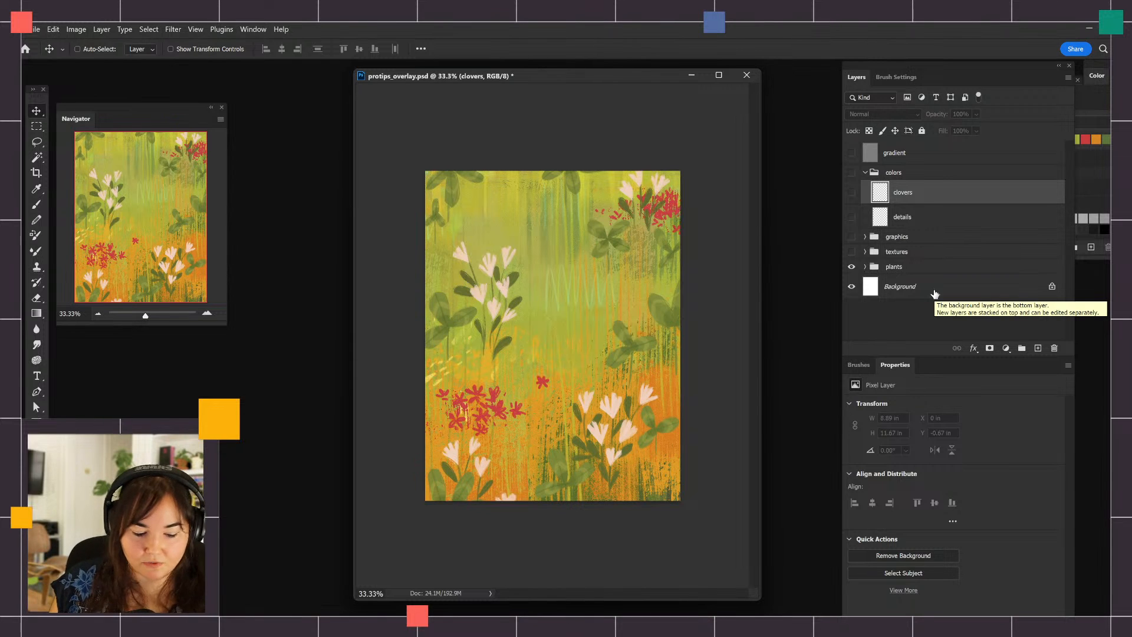
key("ctrl+plus")
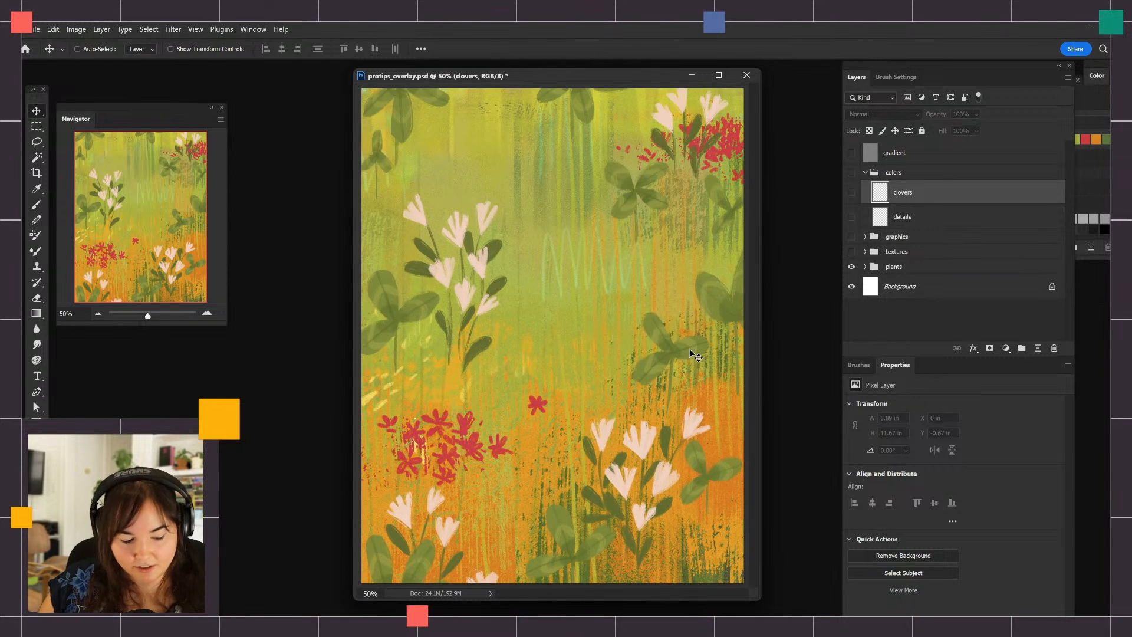
key("g")
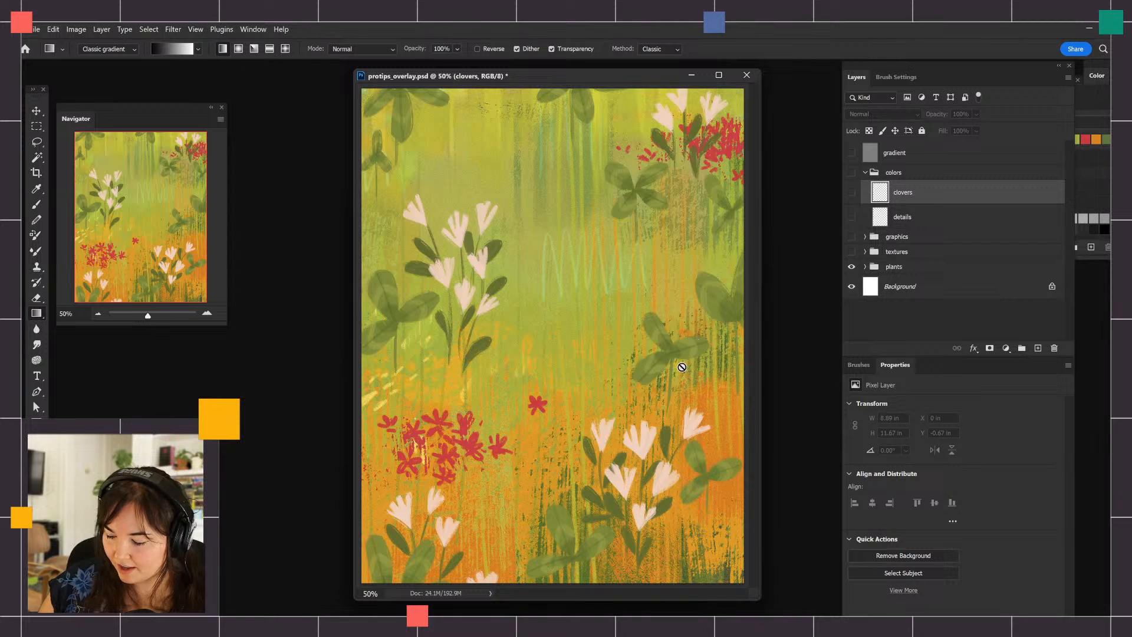
left_click_drag(635, 69, 631, 76)
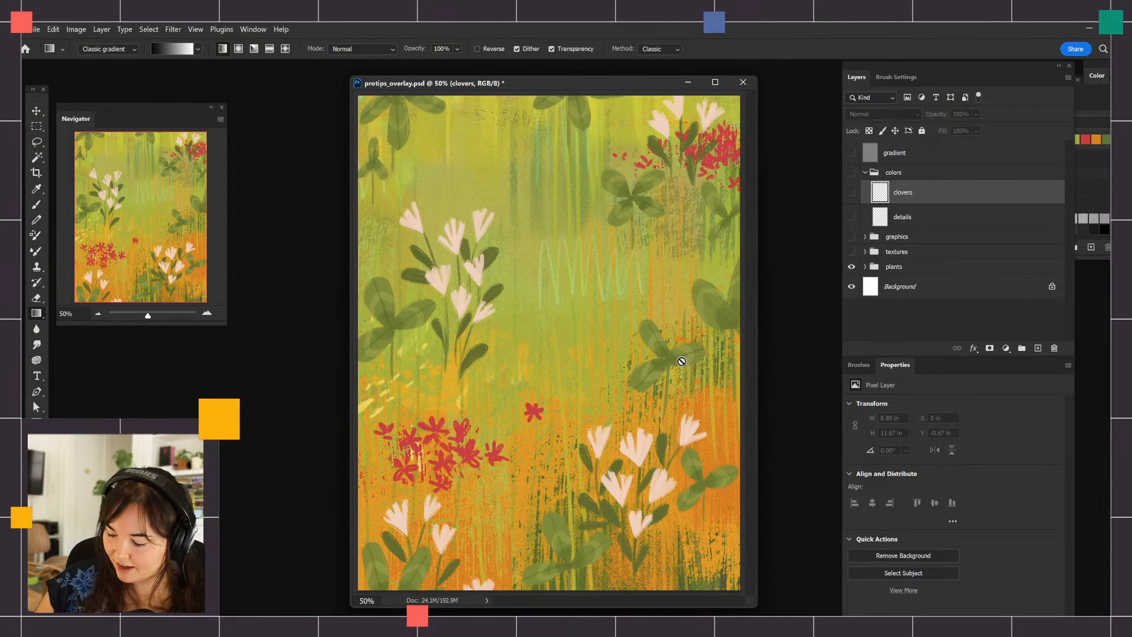
key("b")
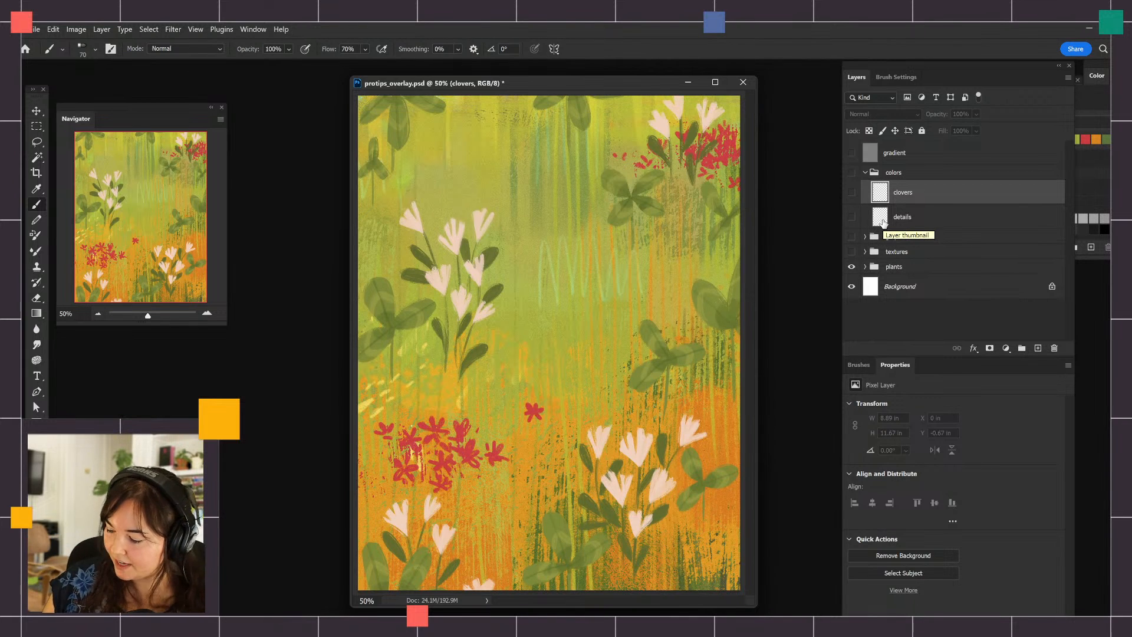
Expand the plants group and check what the white flowers, stems and clover layers each contain by toggling their visibility
left_click(865, 266)
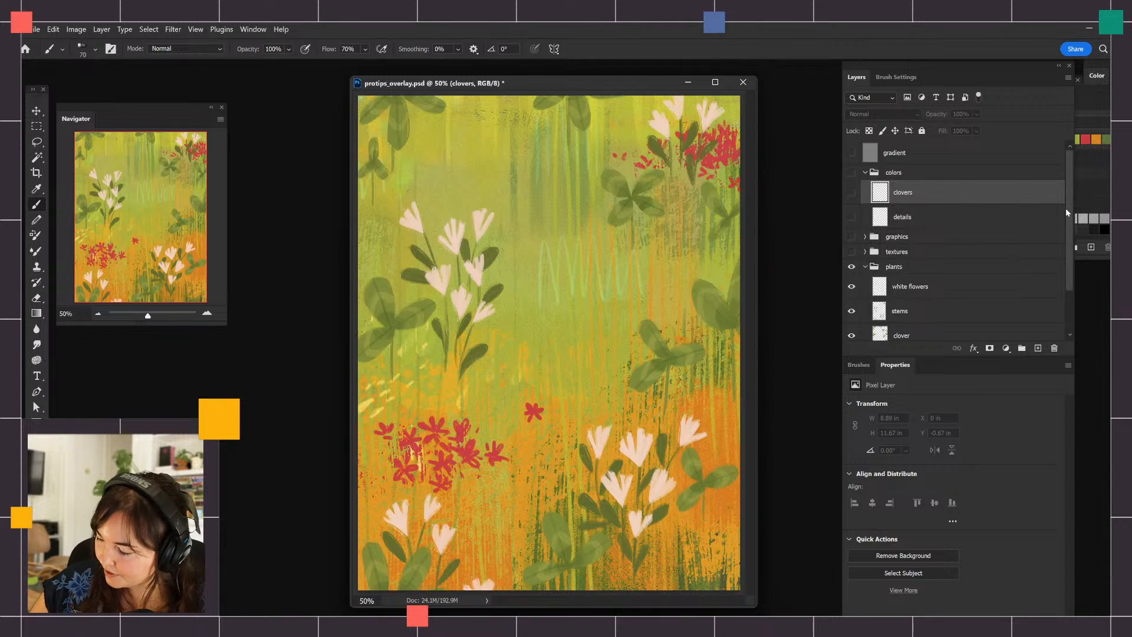
left_click_drag(1067, 208, 1062, 247)
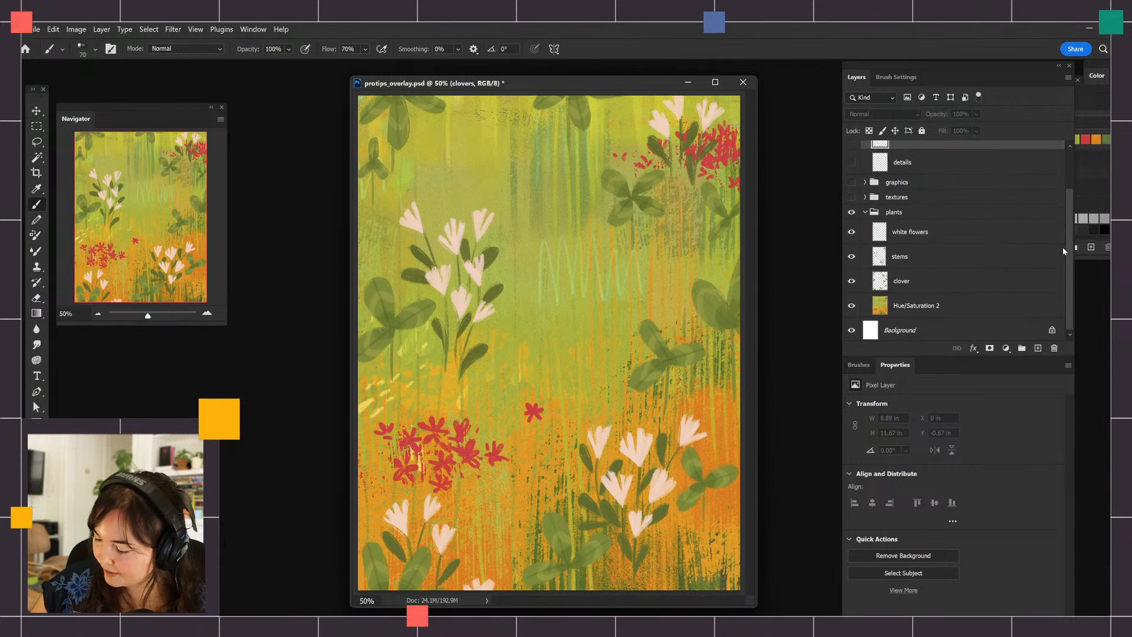
left_click(923, 233)
left_click(852, 230)
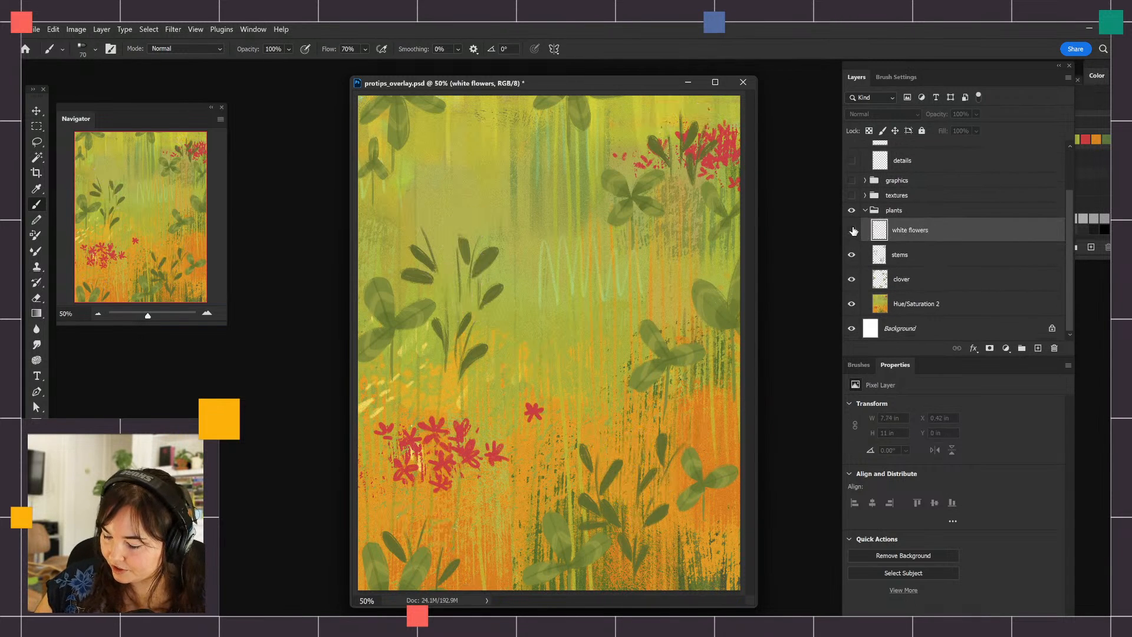
left_click(852, 230)
left_click(853, 256)
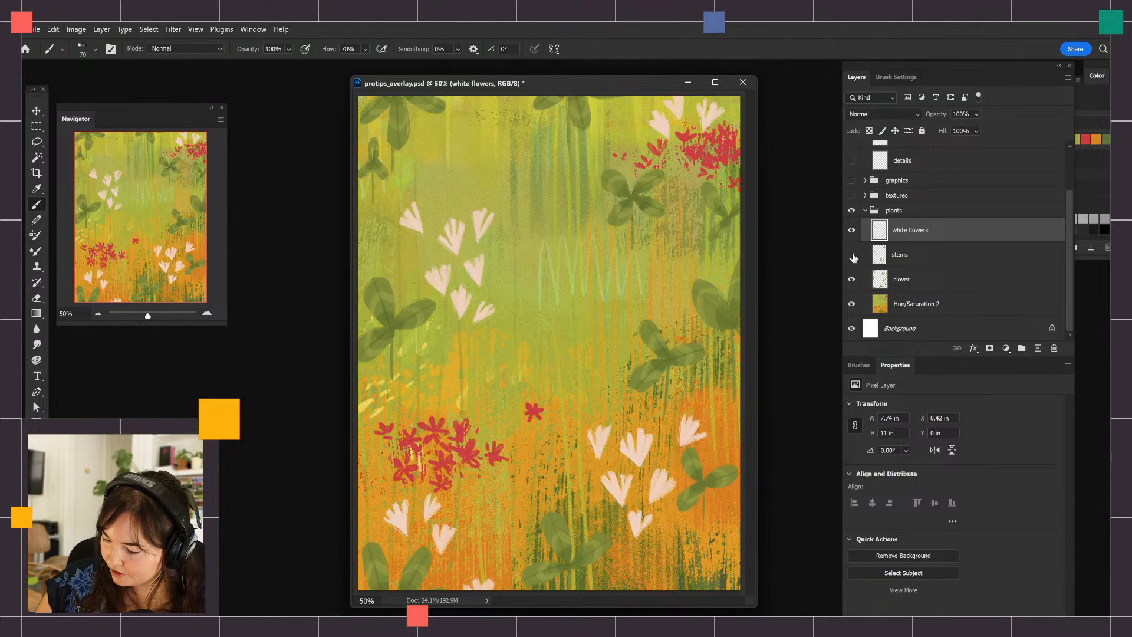
left_click(853, 256)
left_click(851, 280)
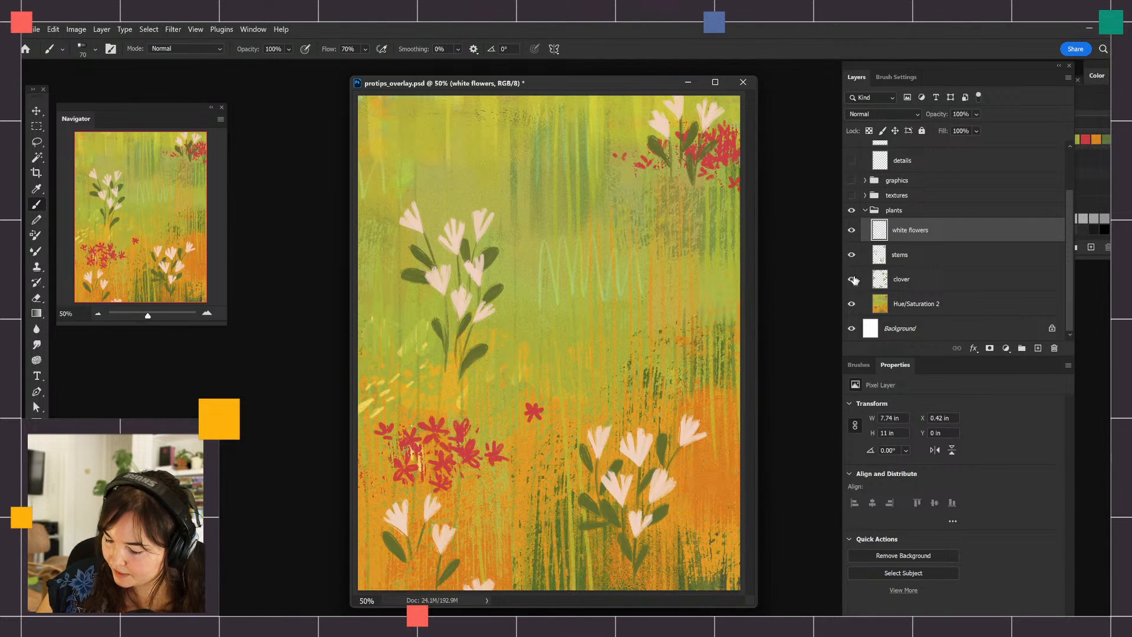
left_click(852, 280)
Add a new layer directly above the clover layer in the plants group and set its blend mode to Overlay
left_click(902, 275)
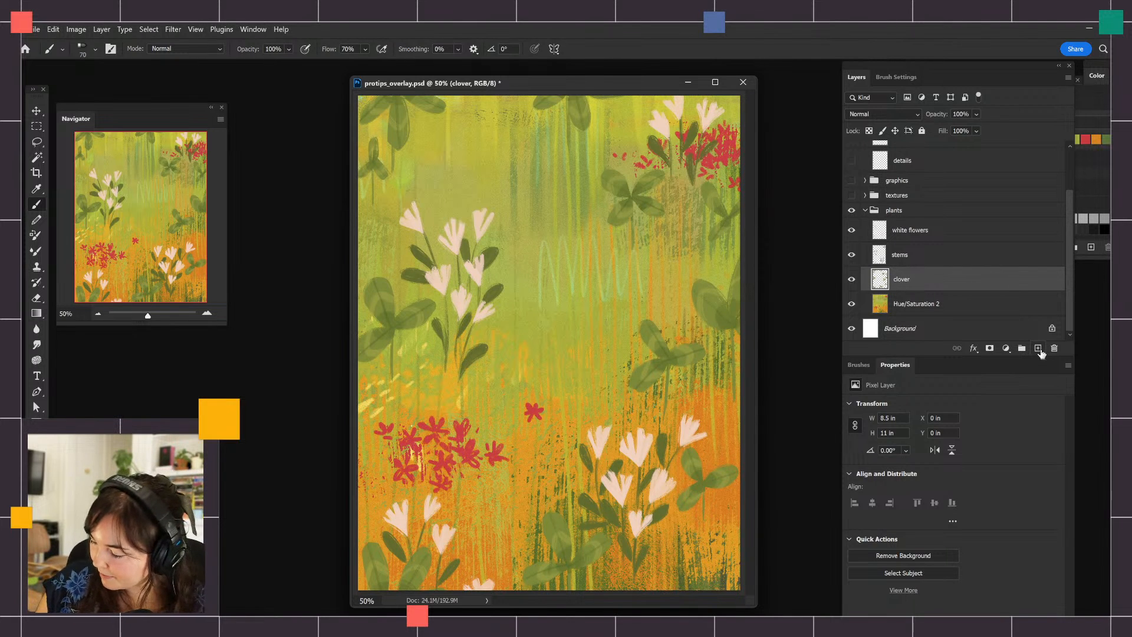
left_click(852, 279)
left_click(852, 279)
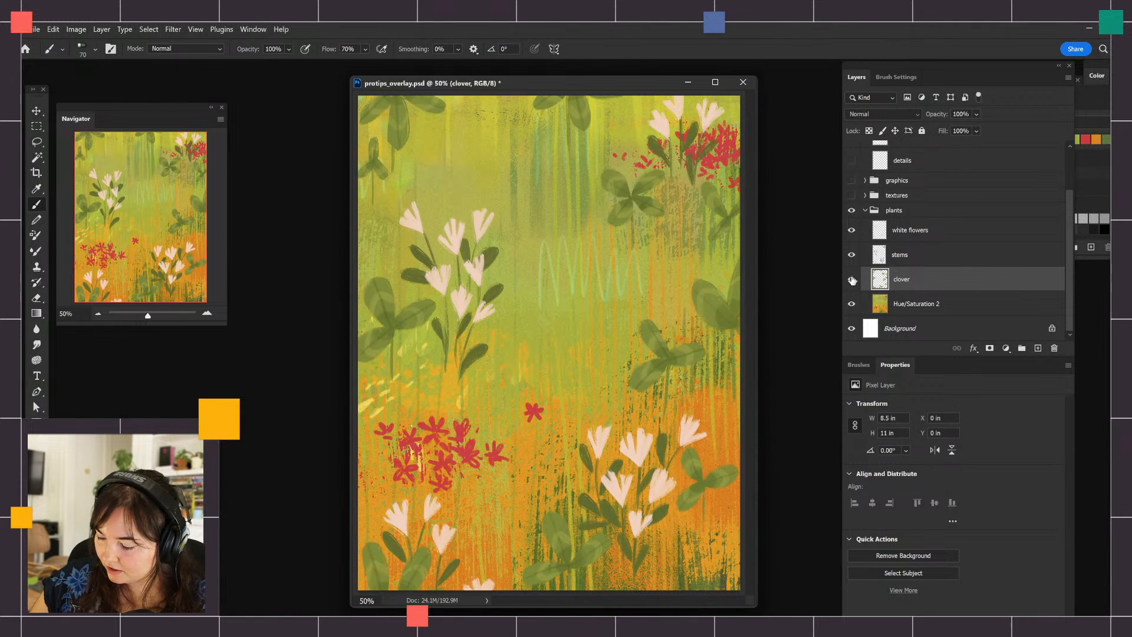
left_click(851, 279)
left_click(851, 279)
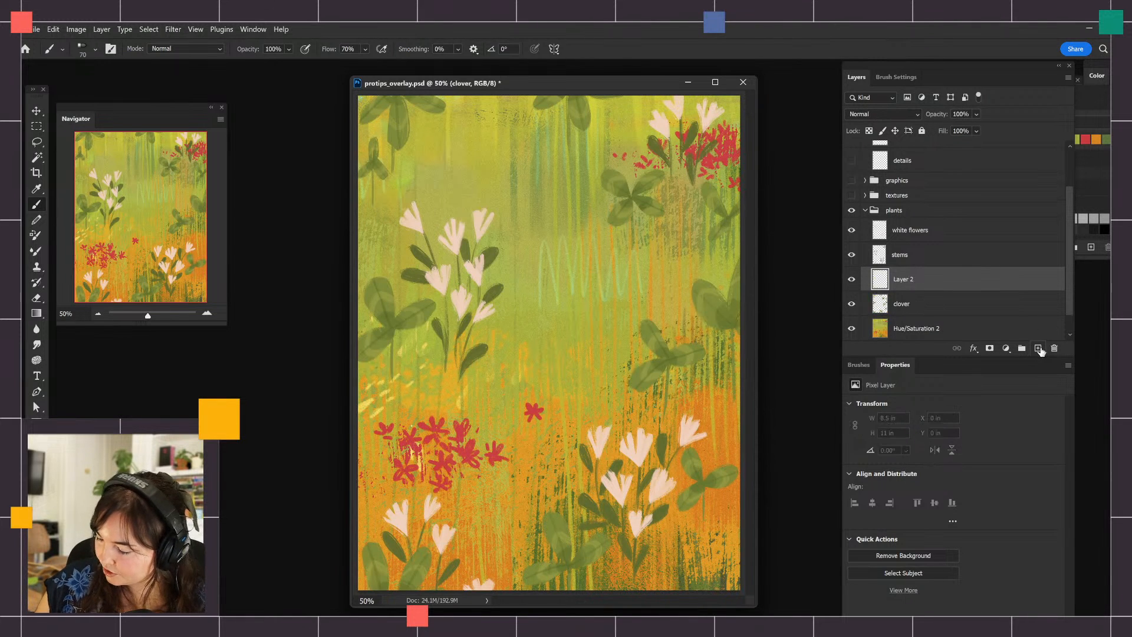
left_click(1039, 348)
left_click(882, 114)
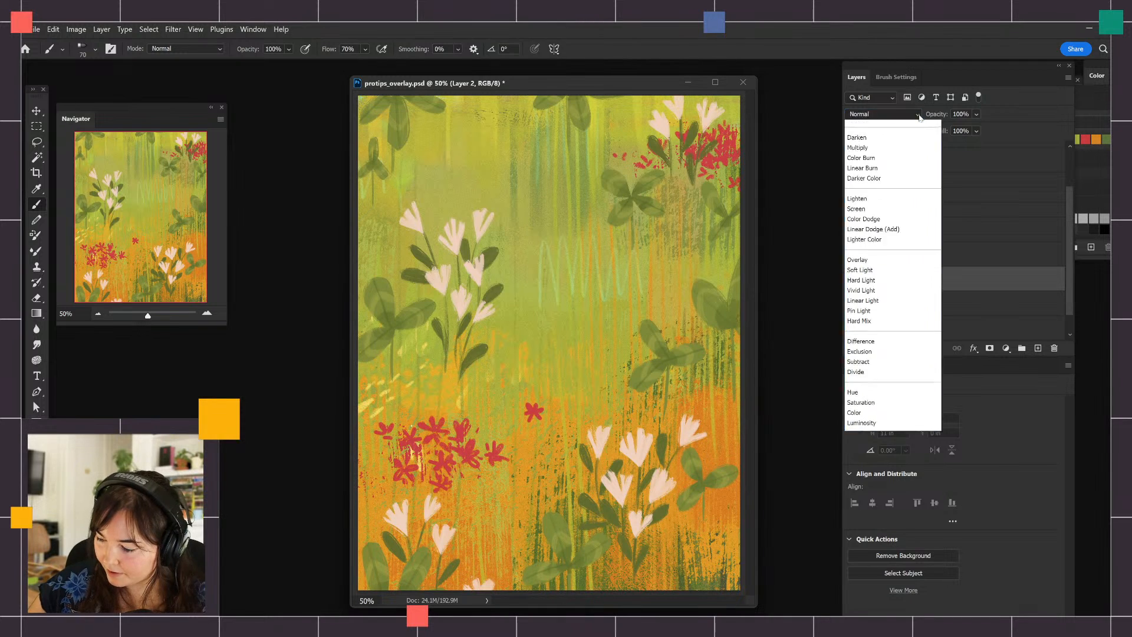
left_click(883, 277)
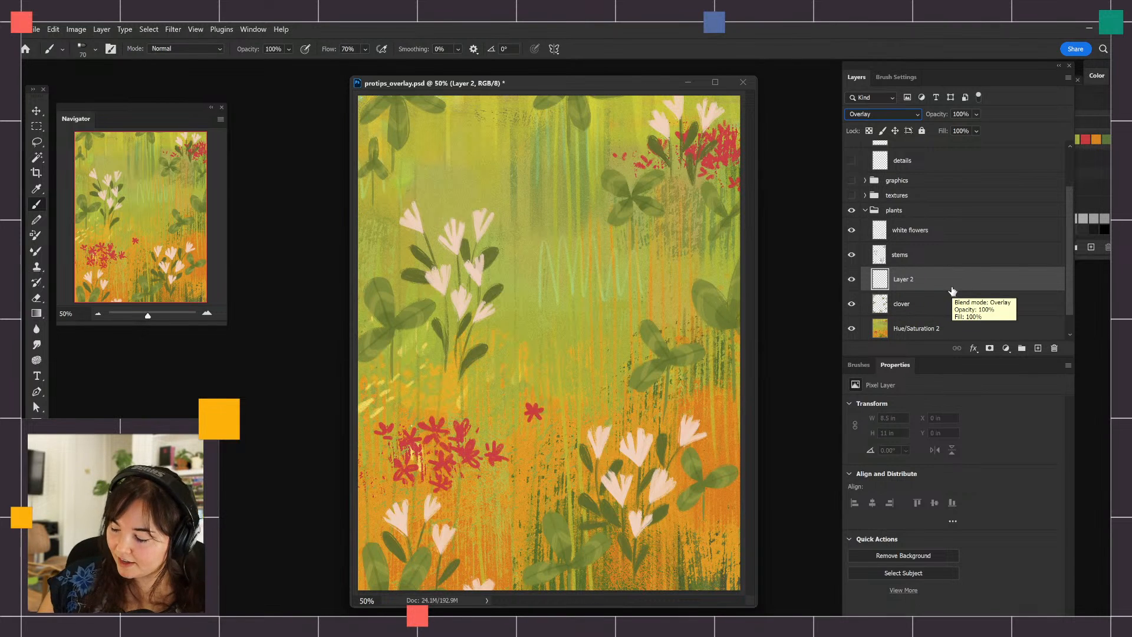
Clip the new Overlay layer to the clover layer, and toggle its visibility off and back on
left_click_drag(952, 290, 911, 289)
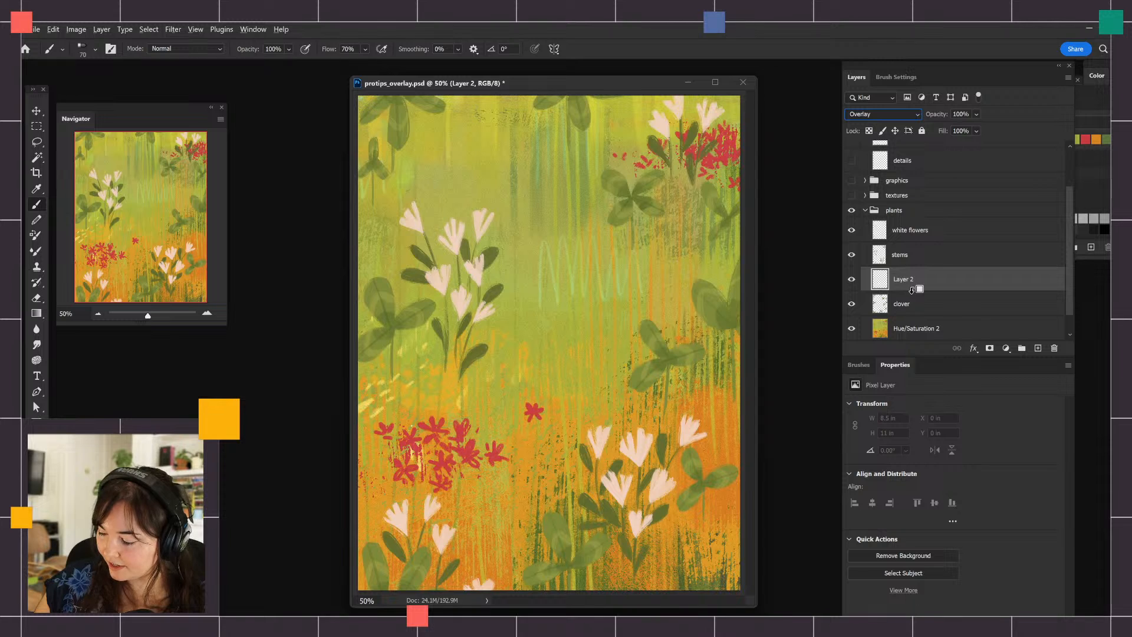
left_click(911, 290, "alt")
left_click(851, 279)
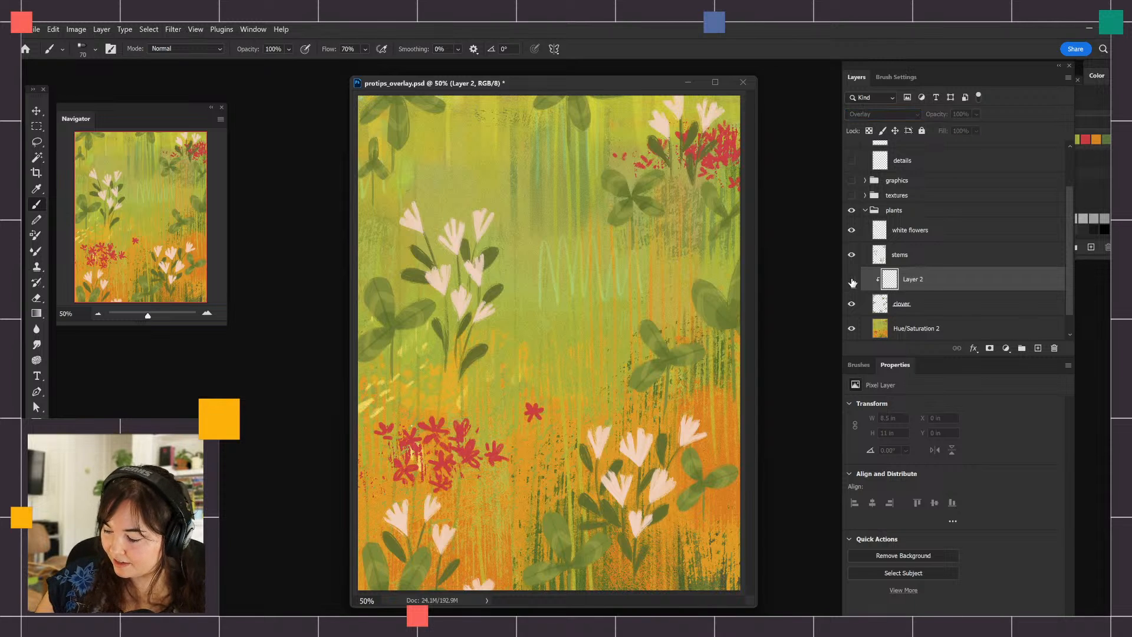
left_click(852, 279)
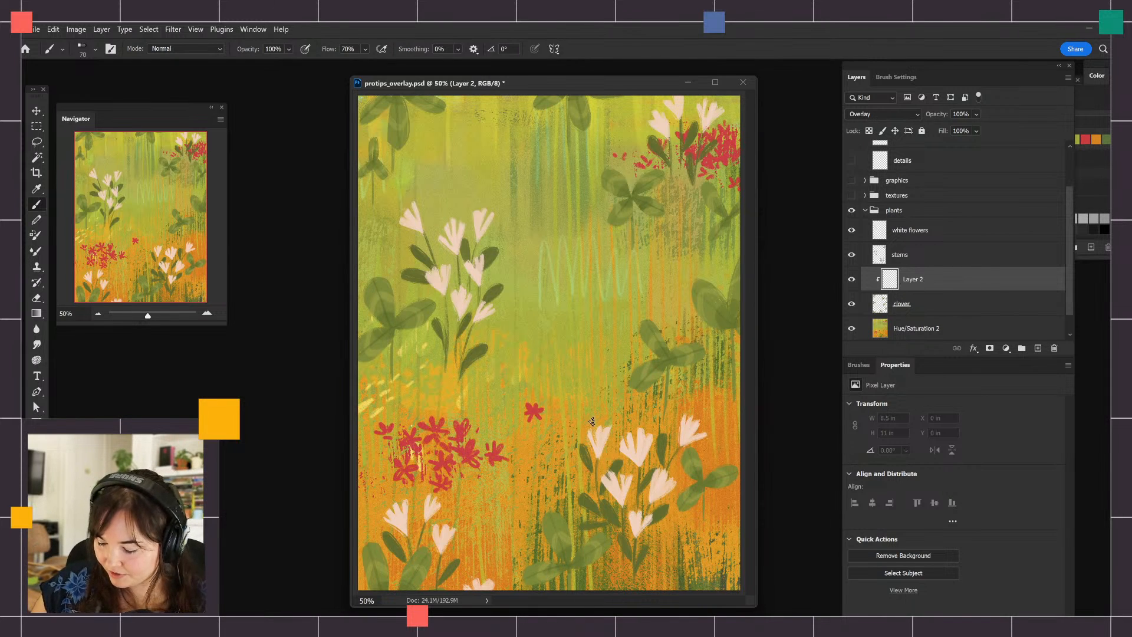
Select the Kyle's Paintbox - Bristle Bomb brush and set the foreground color to green 557e28, based on a color sampled from the artwork
left_click(863, 363)
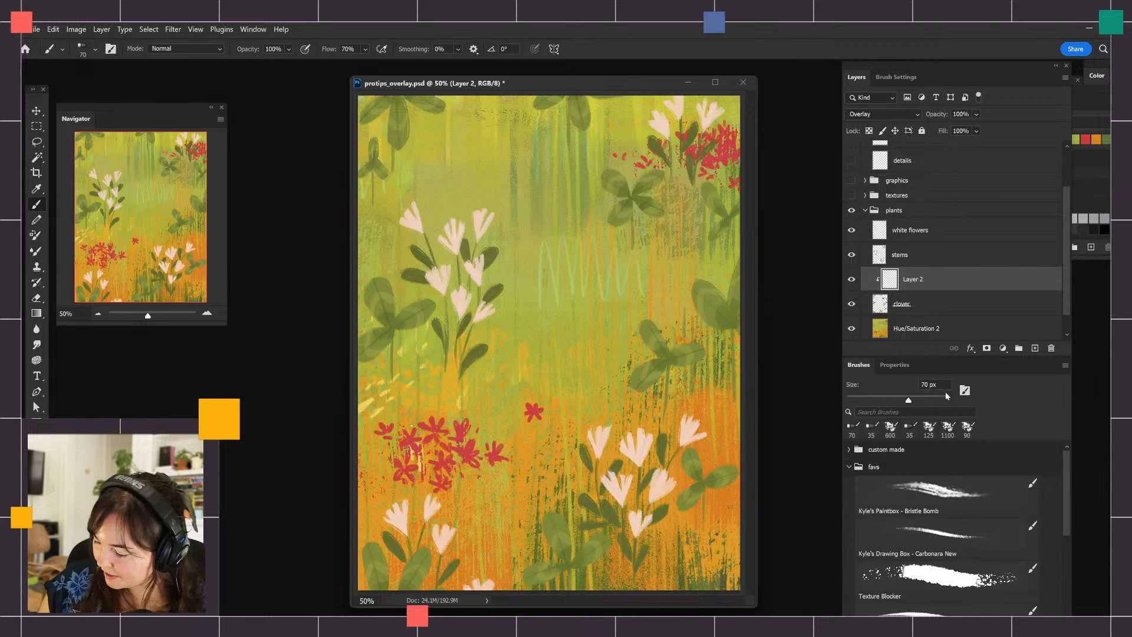
left_click(928, 494)
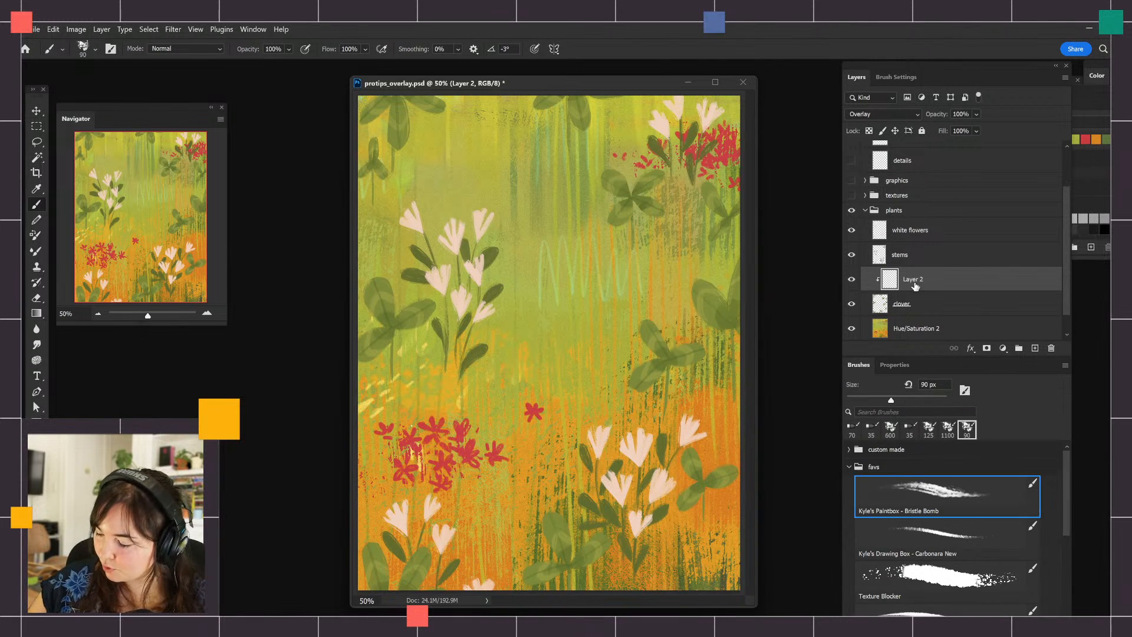
left_click(34, 493)
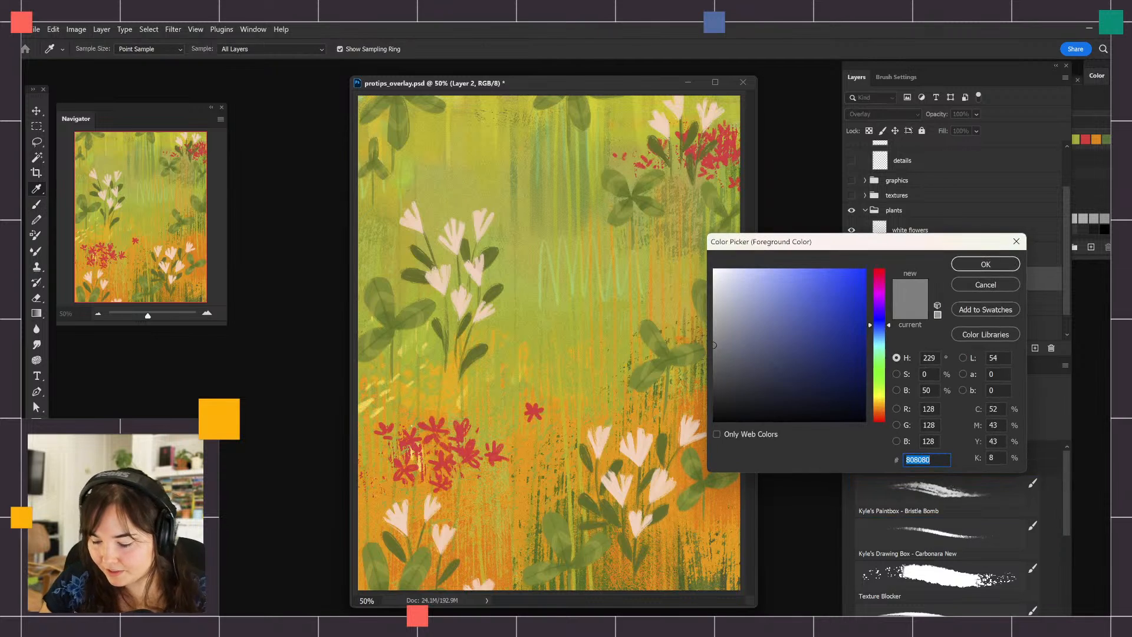
left_click(425, 303)
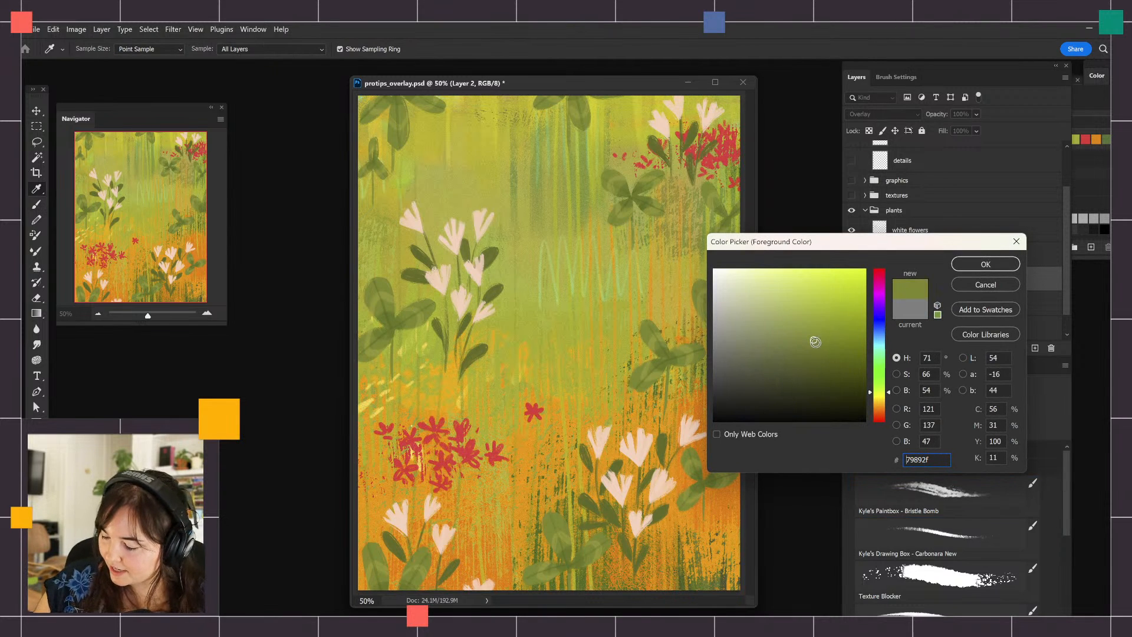
left_click(818, 346)
left_click_drag(888, 392, 890, 385)
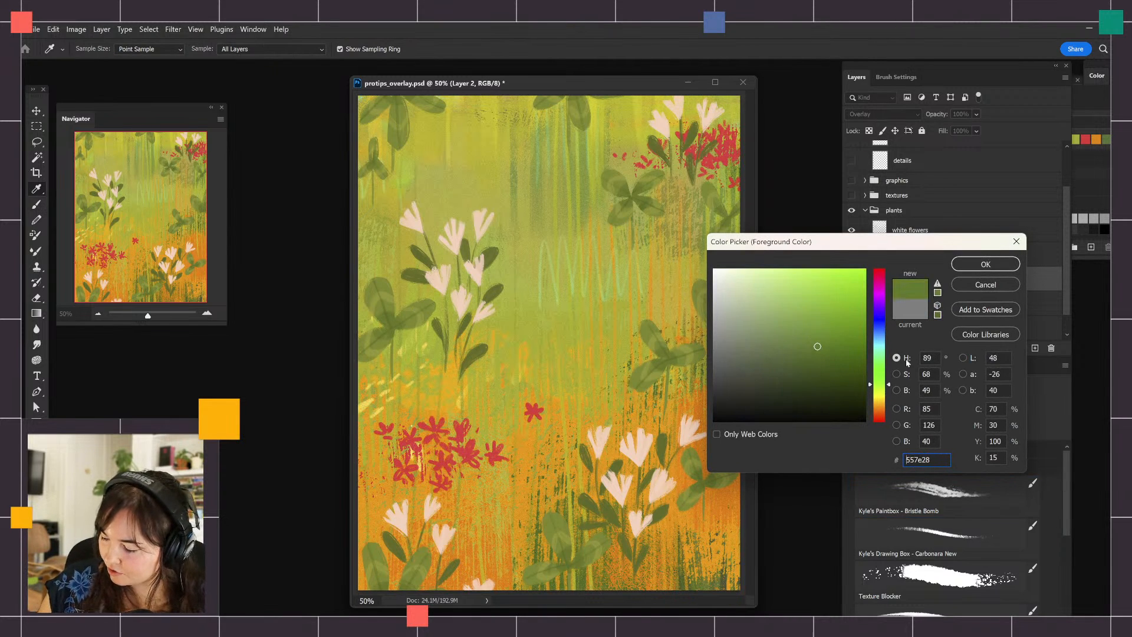
left_click(967, 266)
key("b")
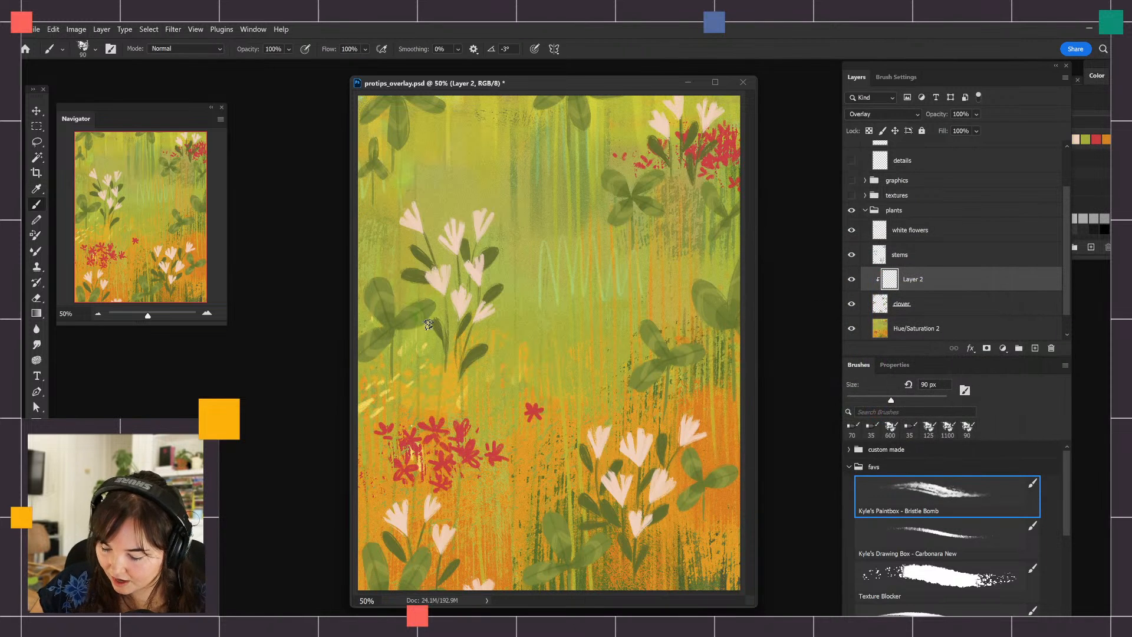
Enlarge the brush to 300 px and paint green over the leaves of the clover beside the tall white flowers
key("bracketright")
key("bracketright")
key("bracketright")
key("bracketright")
key("bracketright")
key("bracketright")
key("bracketright")
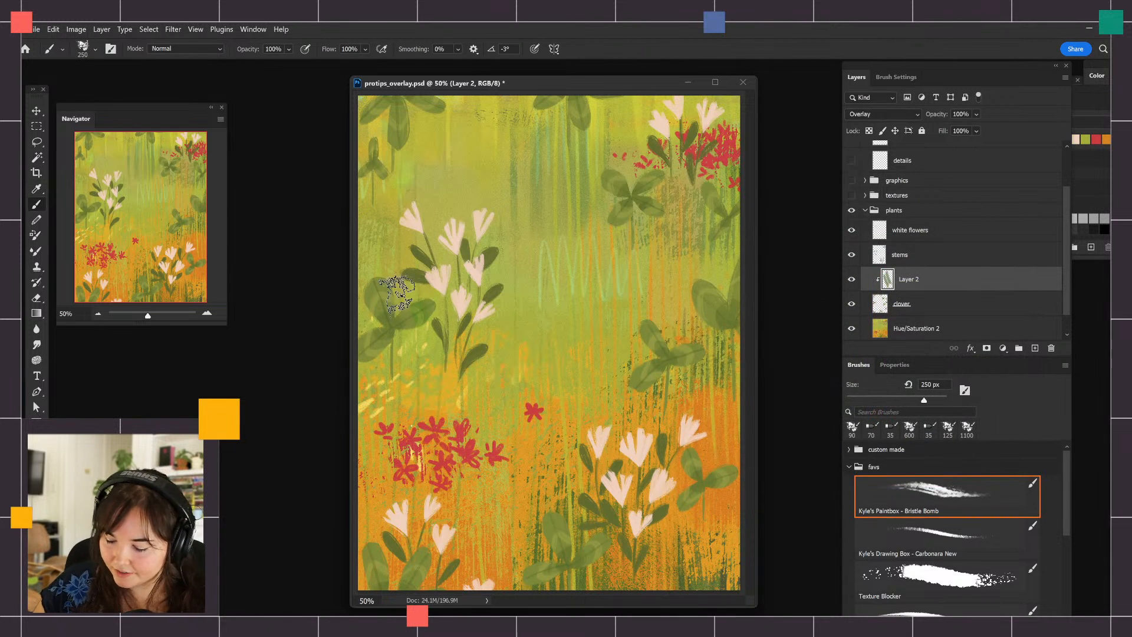
left_click_drag(439, 335, 470, 336)
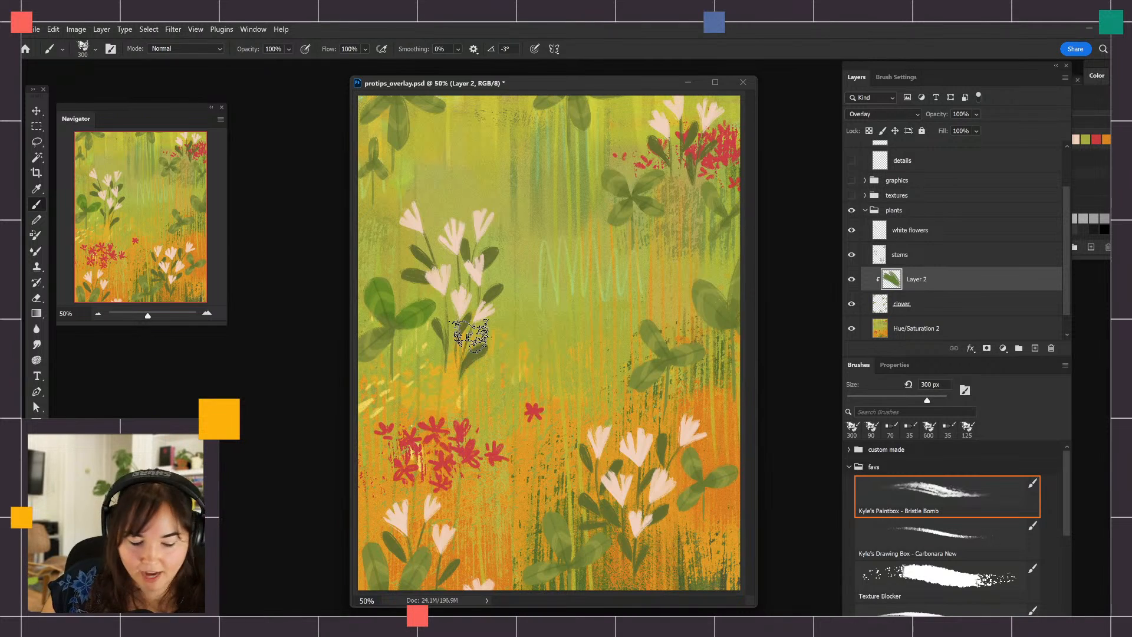
Compare the clover beside the tall white flowers with and without the painted Overlay layer
key("ctrl+plus")
key("ctrl+plus")
left_click_drag(503, 328, 779, 382)
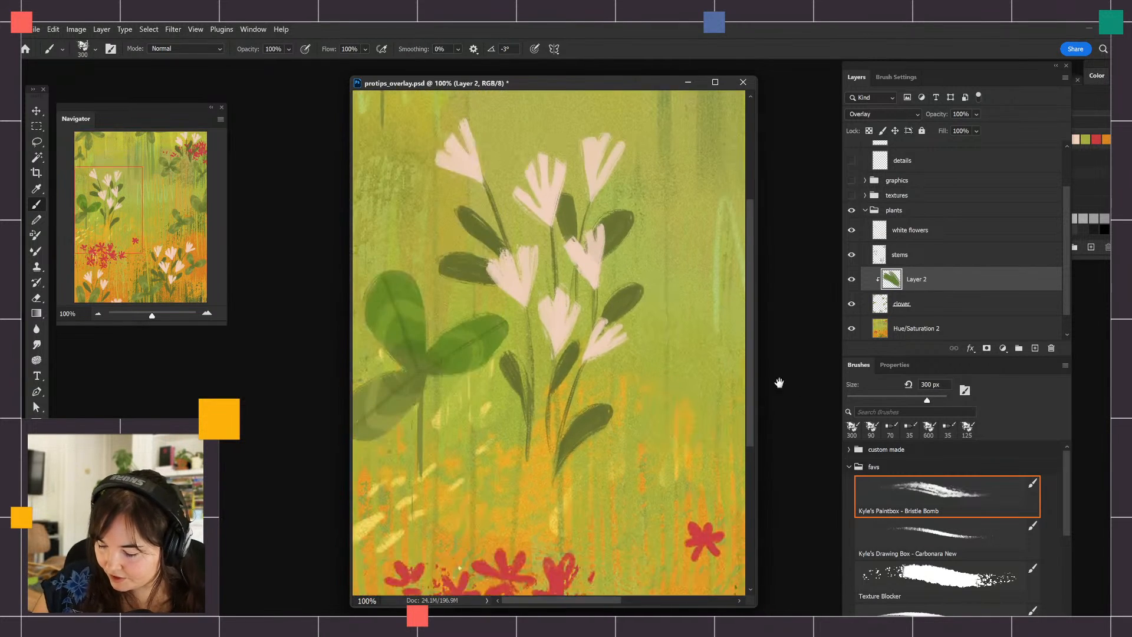
left_click(853, 280)
left_click(853, 279)
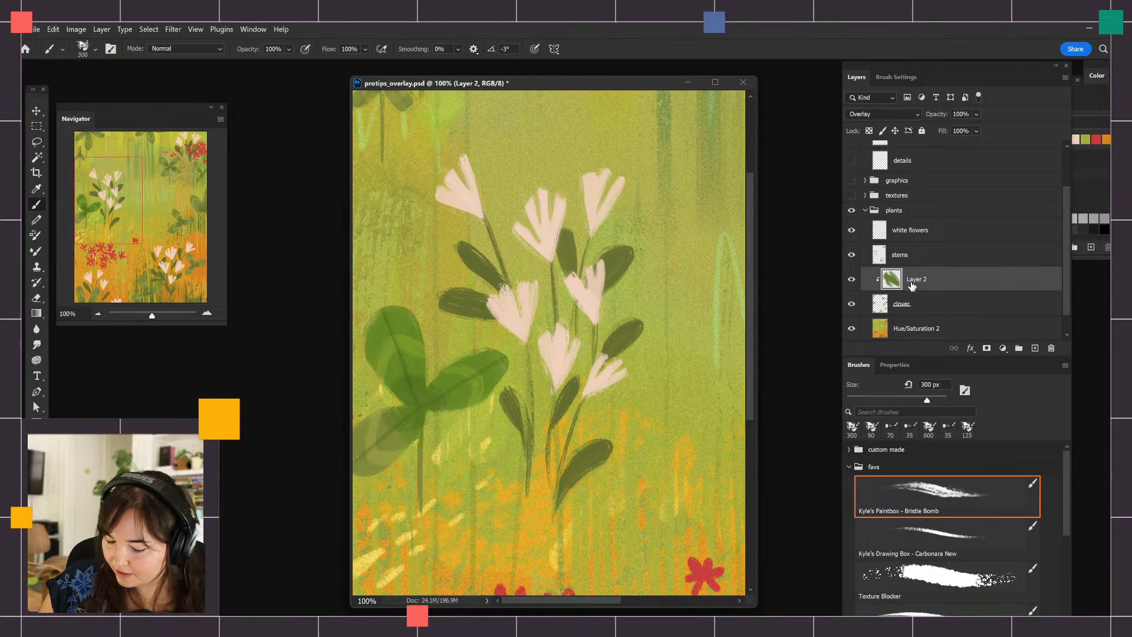
Set the foreground color to olive 777e28 and paint the same clover's lower leaf and the clover above the lower-right white flowers
left_click(34, 494)
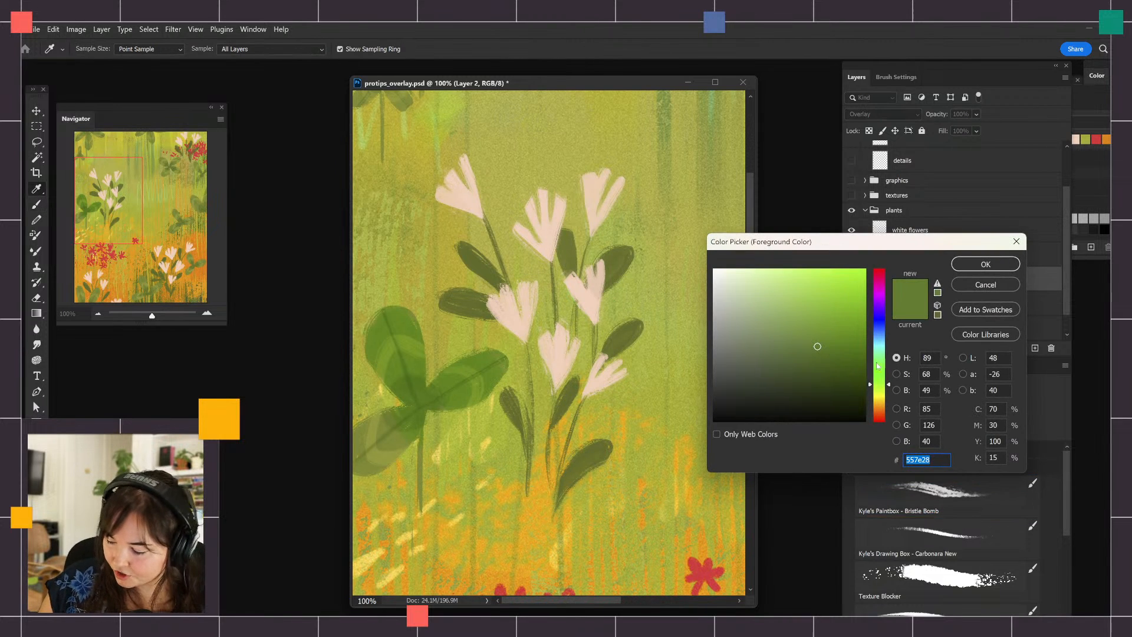
left_click_drag(888, 388, 889, 389)
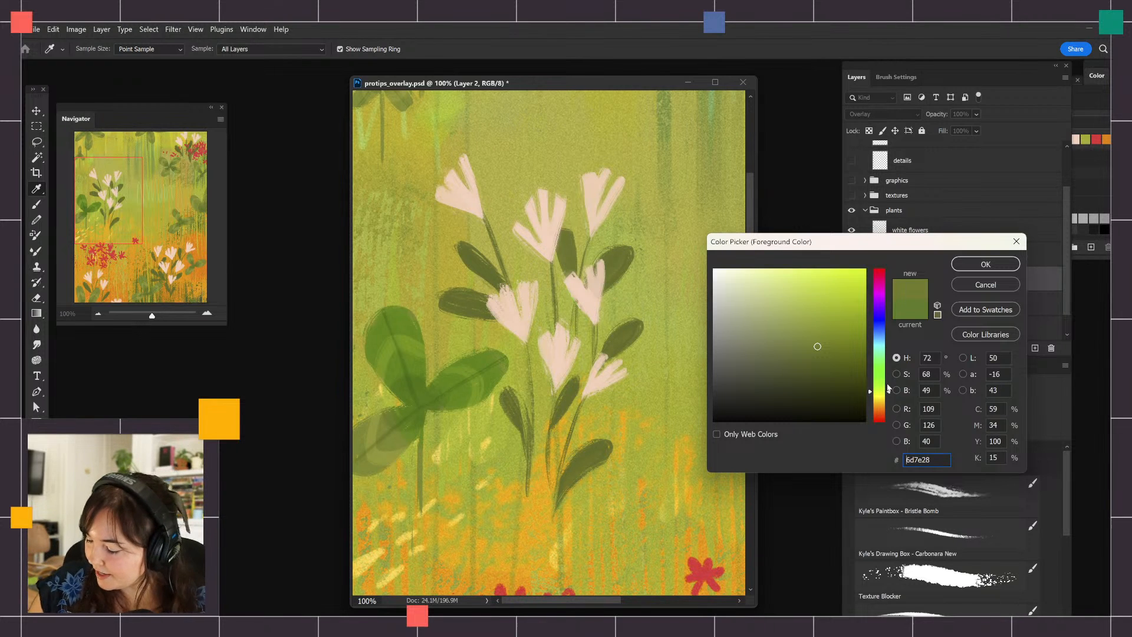
left_click_drag(888, 393, 889, 395)
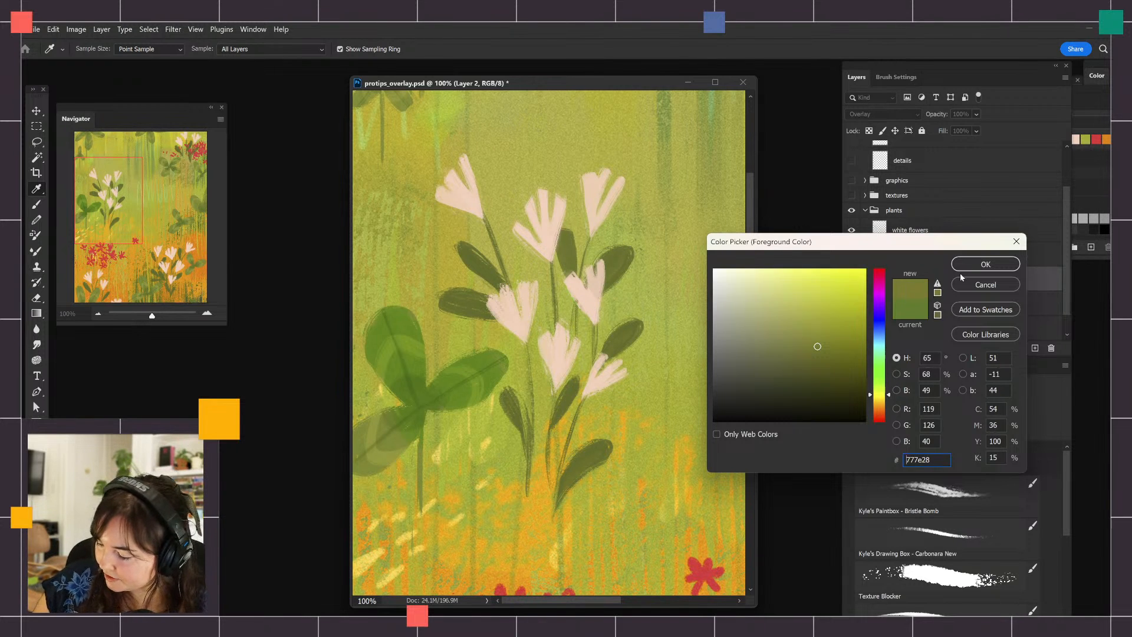
left_click(985, 264)
key("b")
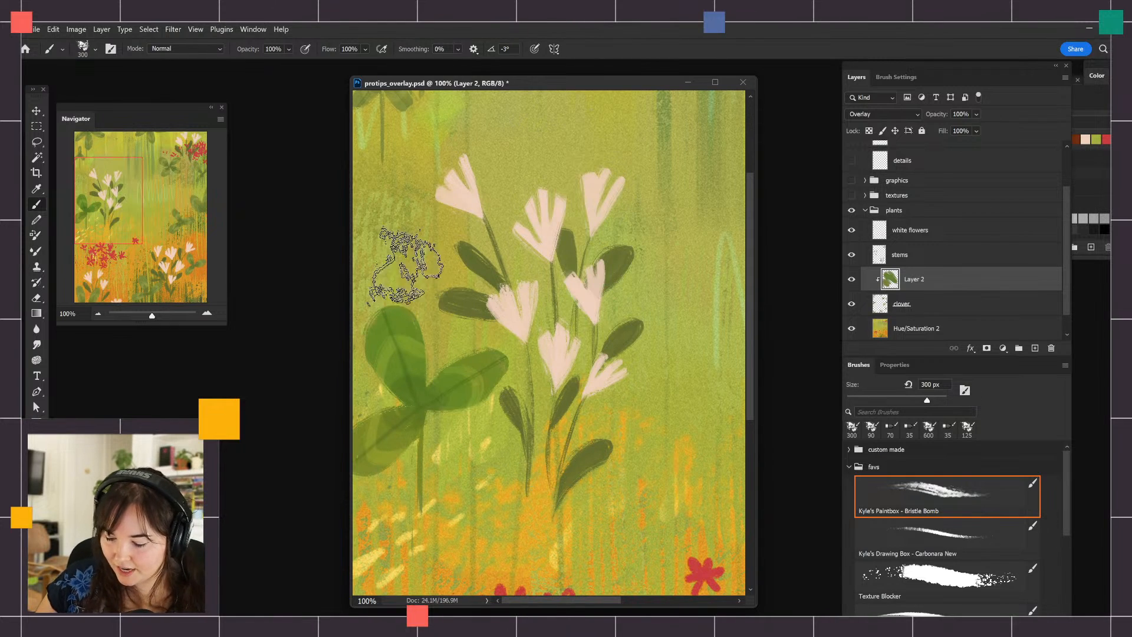
left_click_drag(727, 467, 556, 440)
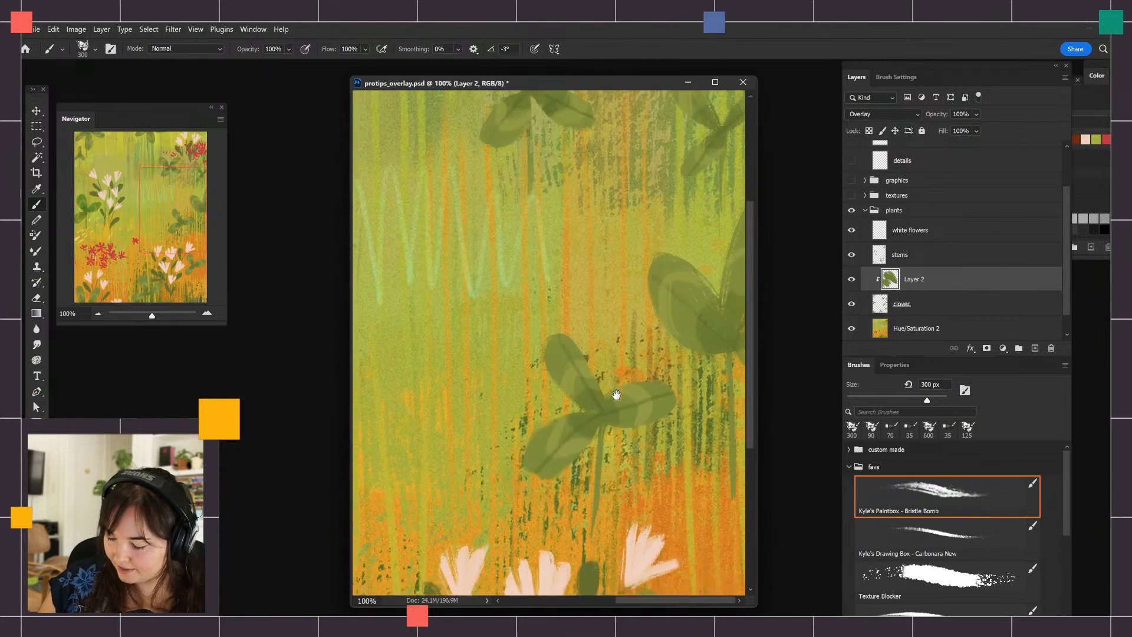
left_click_drag(616, 395, 605, 295)
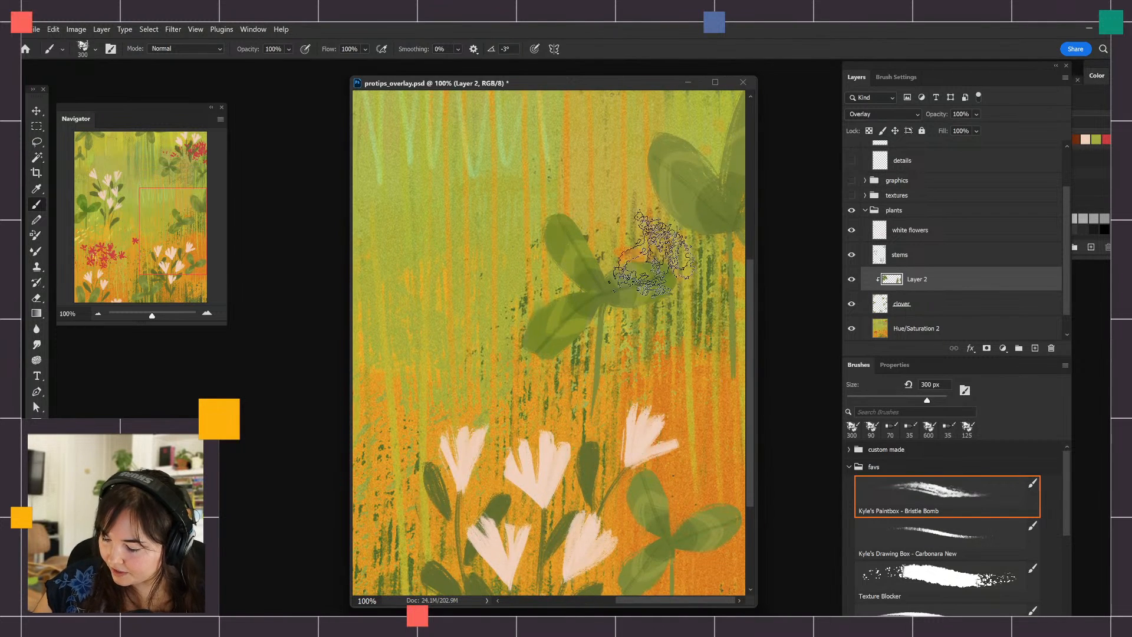
Change the foreground color's hue to 116° and paint the center of the clover above the lower-right white flowers
left_click(35, 496)
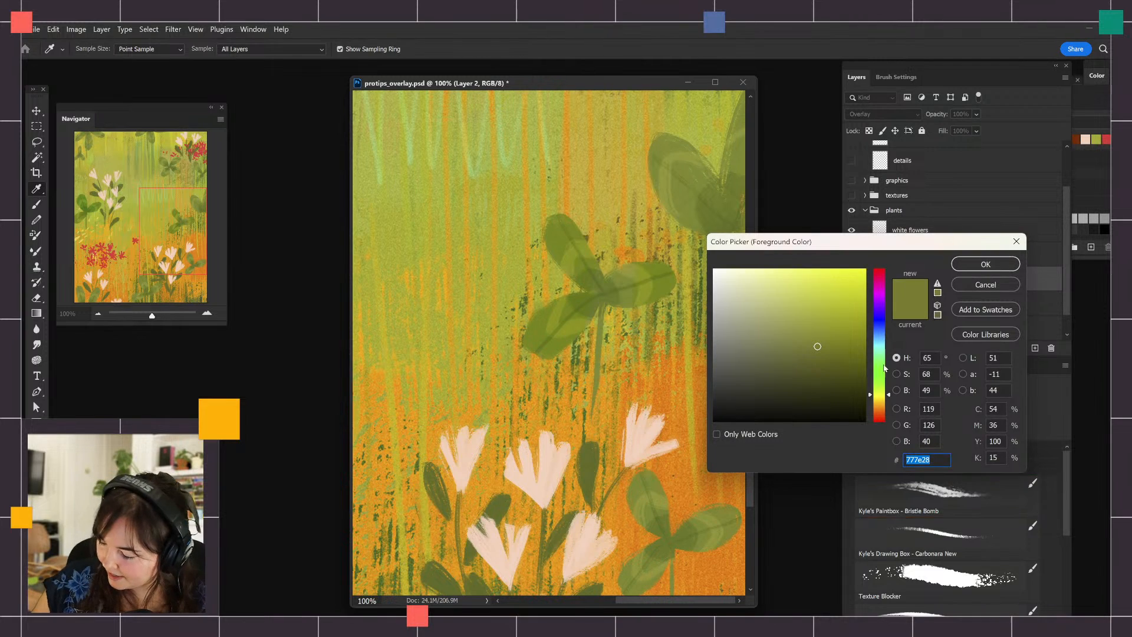
left_click(881, 373)
left_click(963, 267)
left_click_drag(585, 288, 642, 352)
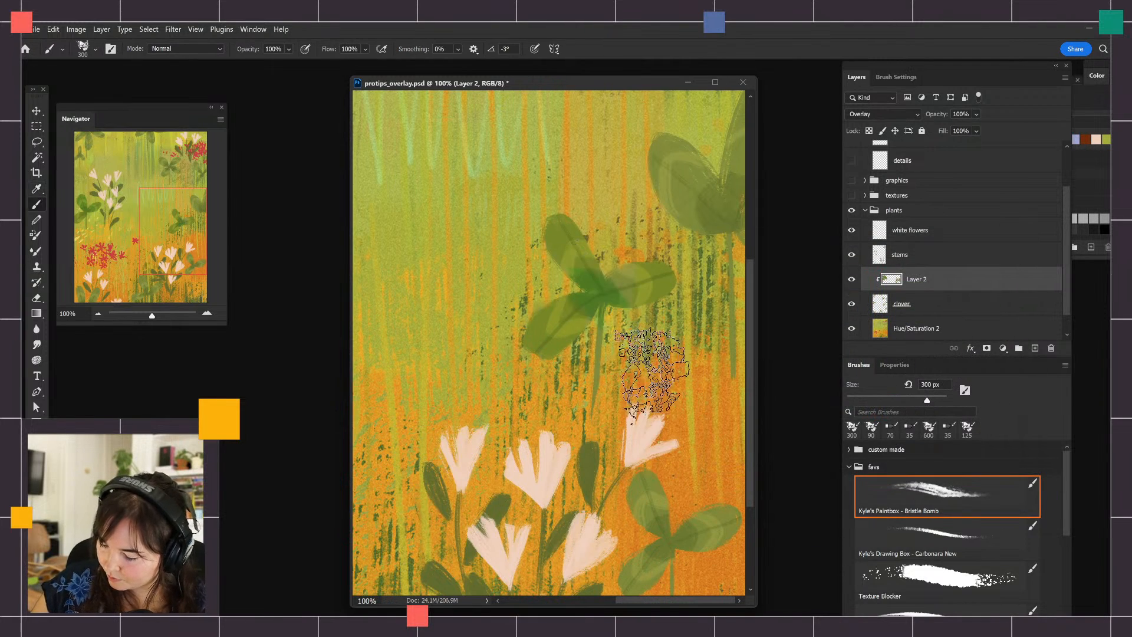
left_click_drag(582, 248, 640, 330)
Paint the same green over the small clover beside the lower-right white flowers
key("ctrl+minus")
key("ctrl+minus")
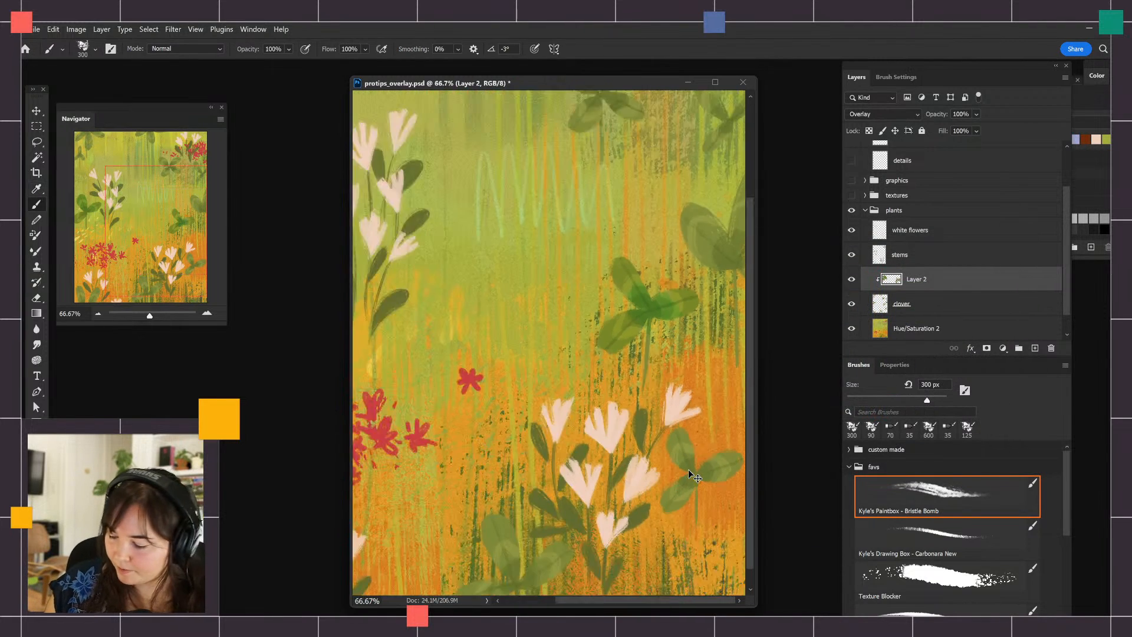
mouse_move(687, 460)
left_mouse_down()
mouse_move(722, 483)
mouse_move(681, 520)
mouse_move(714, 448)
mouse_move(709, 470)
mouse_move(725, 451)
left_mouse_up()
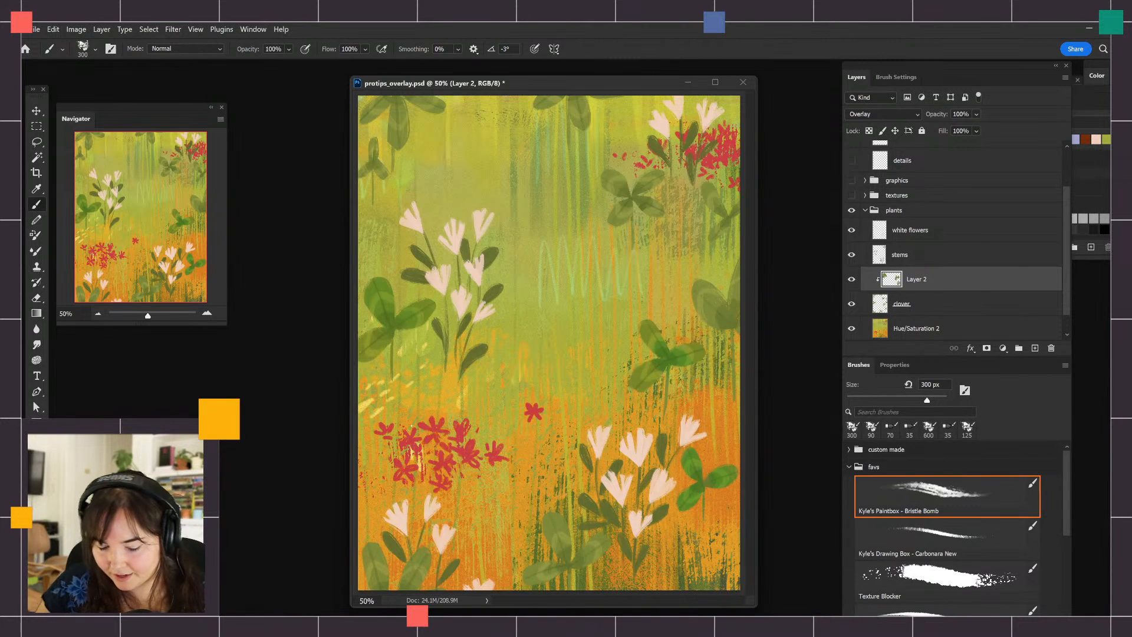
Set the foreground color to the lighter green 528f35 and add strokes to the small clover at the canvas's right edge
left_click(34, 498)
left_click_drag(818, 346, 809, 336)
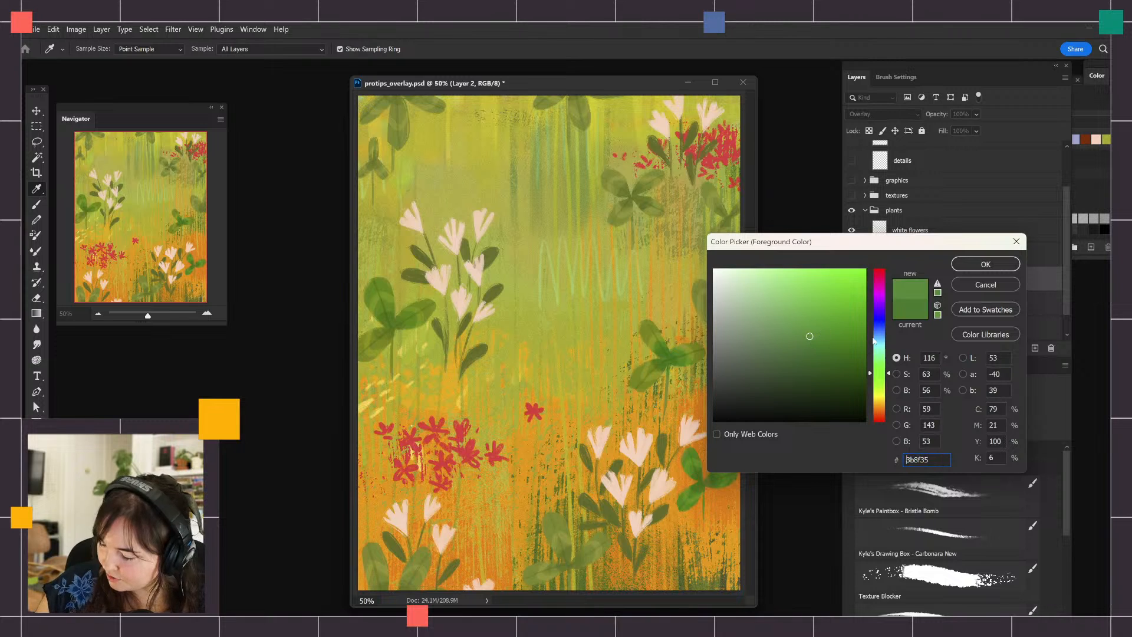
left_click(985, 264)
mouse_move(731, 475)
left_mouse_down()
mouse_move(702, 450)
mouse_move(729, 480)
mouse_move(702, 506)
mouse_move(723, 469)
left_mouse_up()
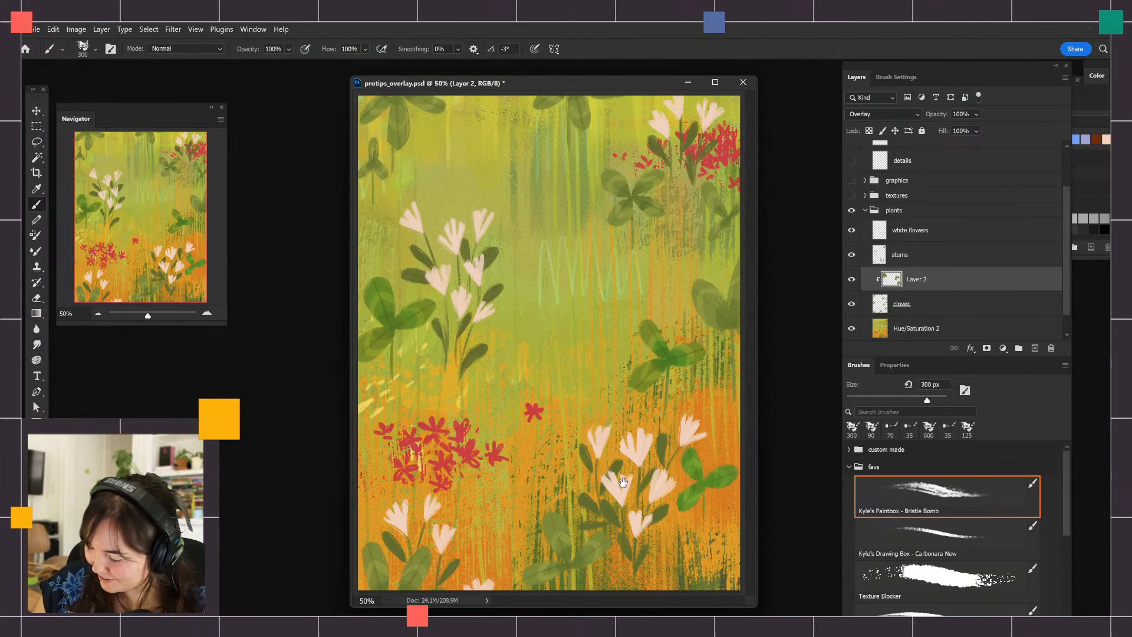
Switch to full screen mode with the menu bar and set the foreground color to dark green 366d1b
key("f")
left_click_drag(720, 371, 643, 398)
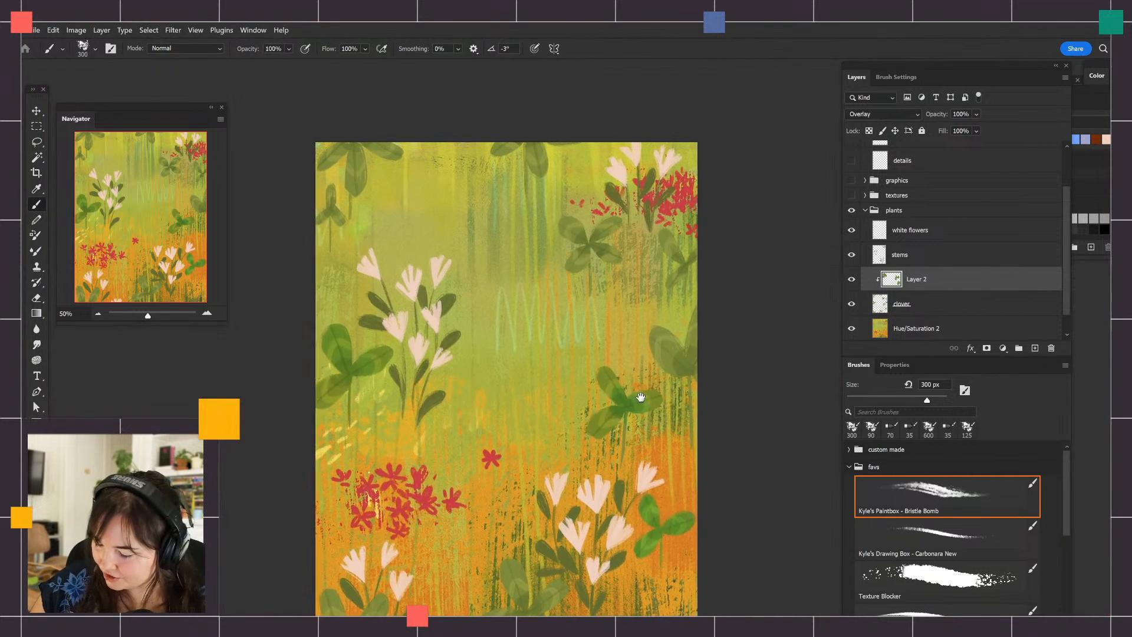
left_click(34, 494)
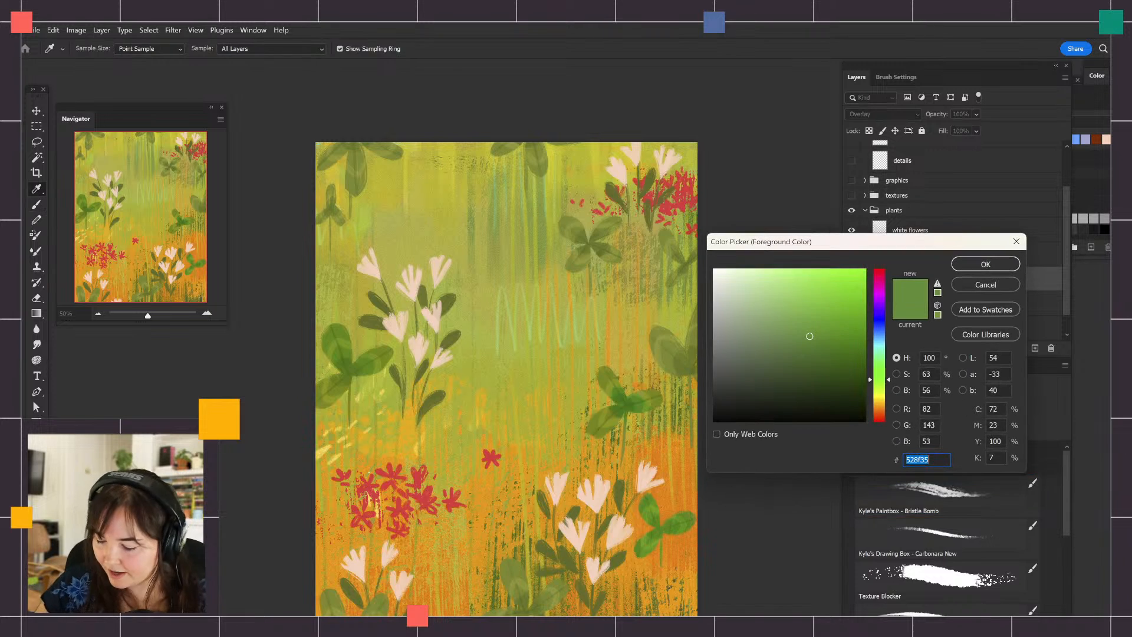
left_click(841, 352)
left_click(985, 264)
key("b")
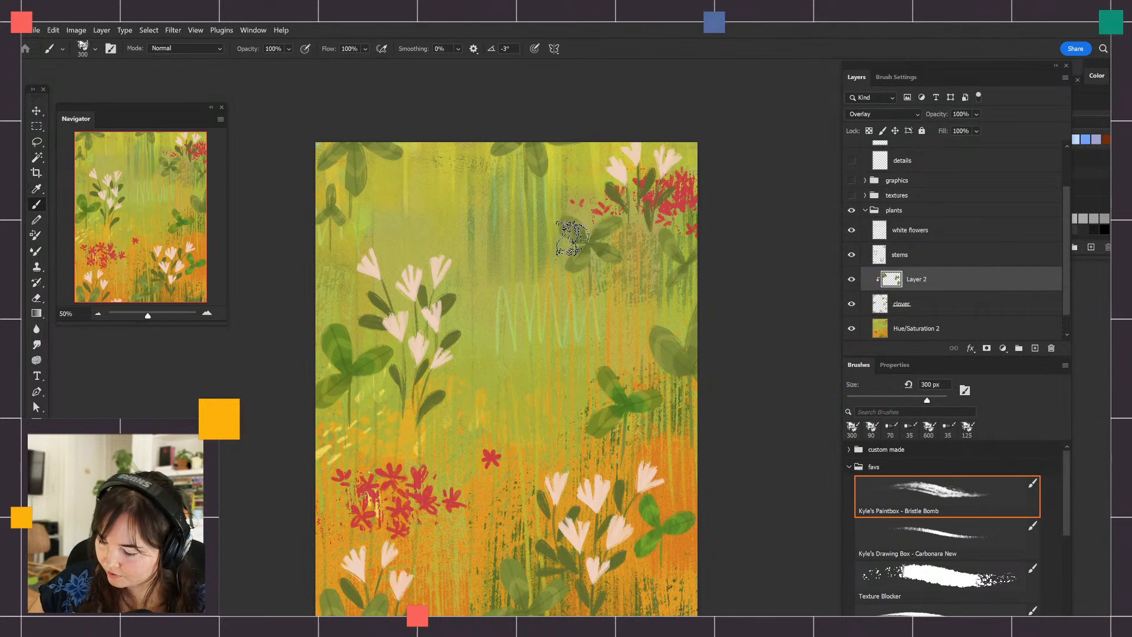
Enlarge the brush to 500 px and paint dark green over the four-leaf clover below the upper-right flowers
key("bracketright")
key("bracketright")
key("bracketright")
key("bracketright")
key("bracketright")
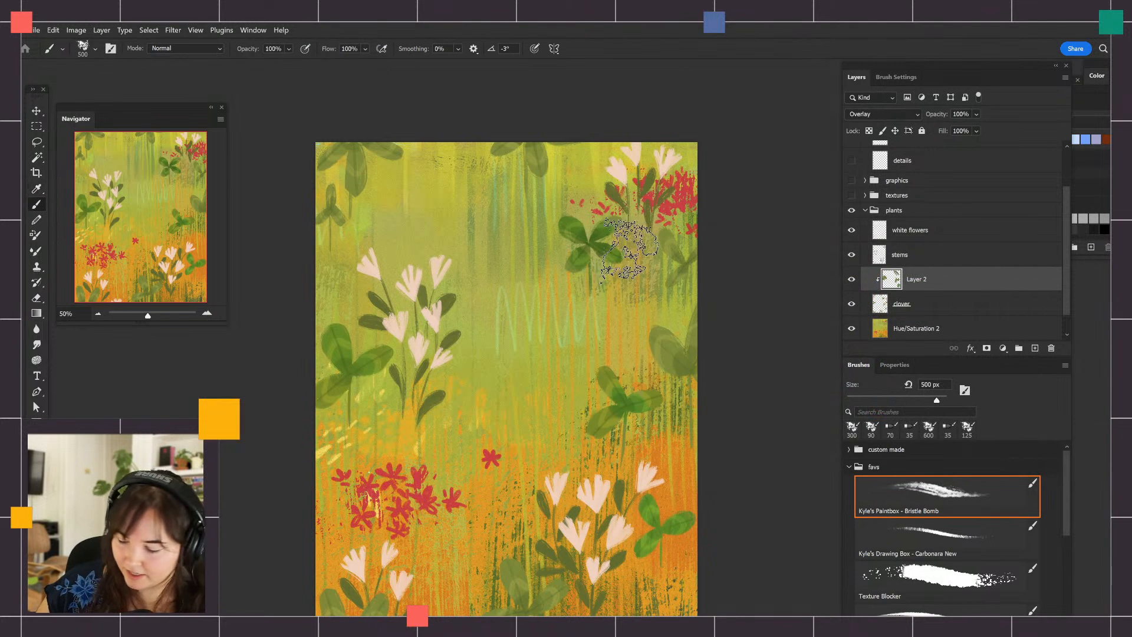
left_click_drag(556, 245, 645, 274)
Paint the remaining clovers along the artwork's edges dark green with an 800 px brush
left_click_drag(711, 361, 688, 357)
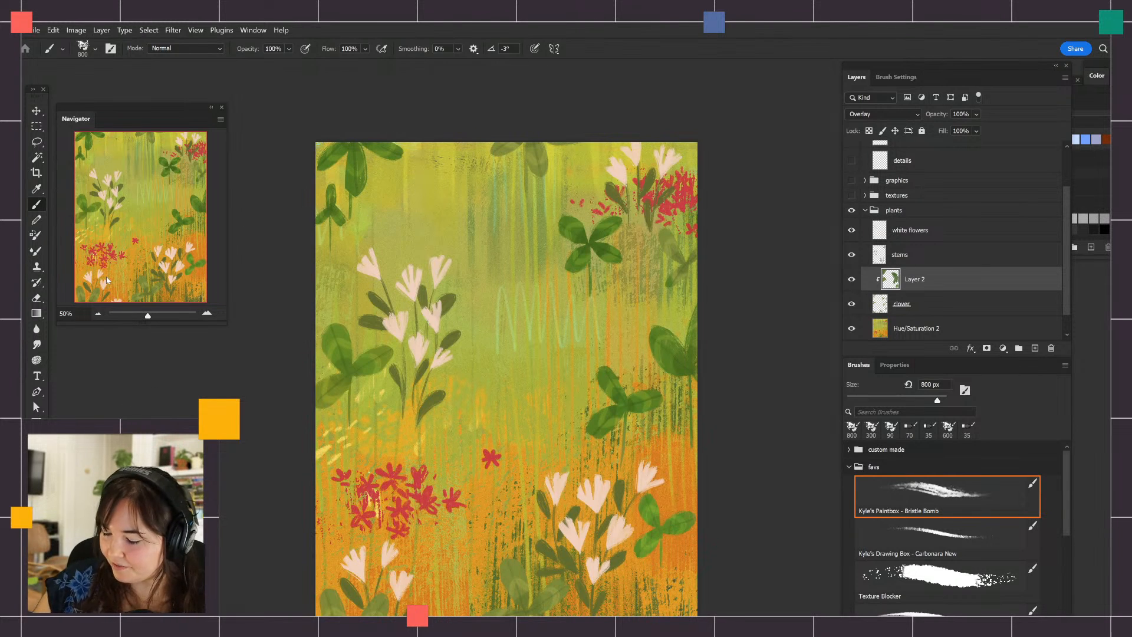
left_click_drag(359, 589, 372, 611)
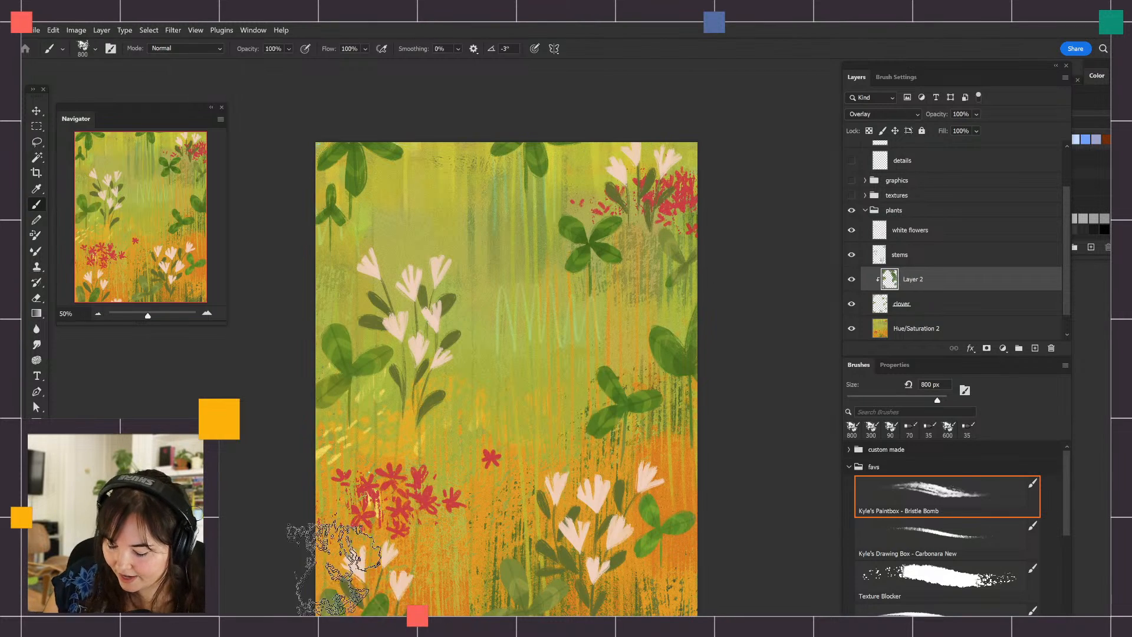
left_click_drag(334, 568, 330, 610)
mouse_move(581, 569)
left_mouse_down()
mouse_move(582, 632)
mouse_move(515, 603)
left_mouse_up()
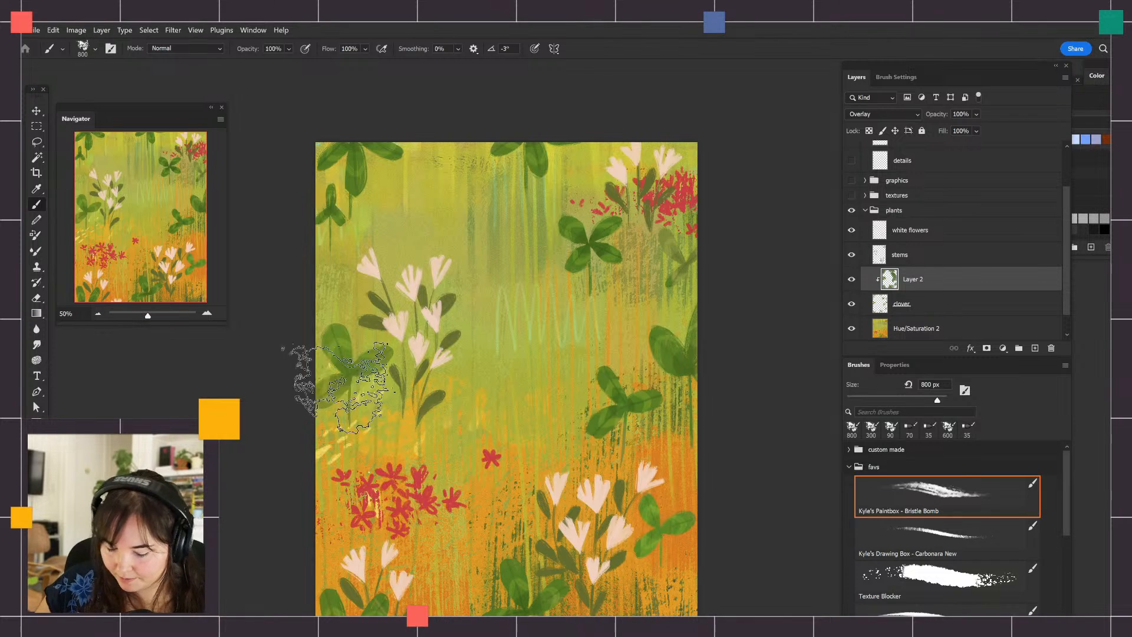
left_click(33, 494)
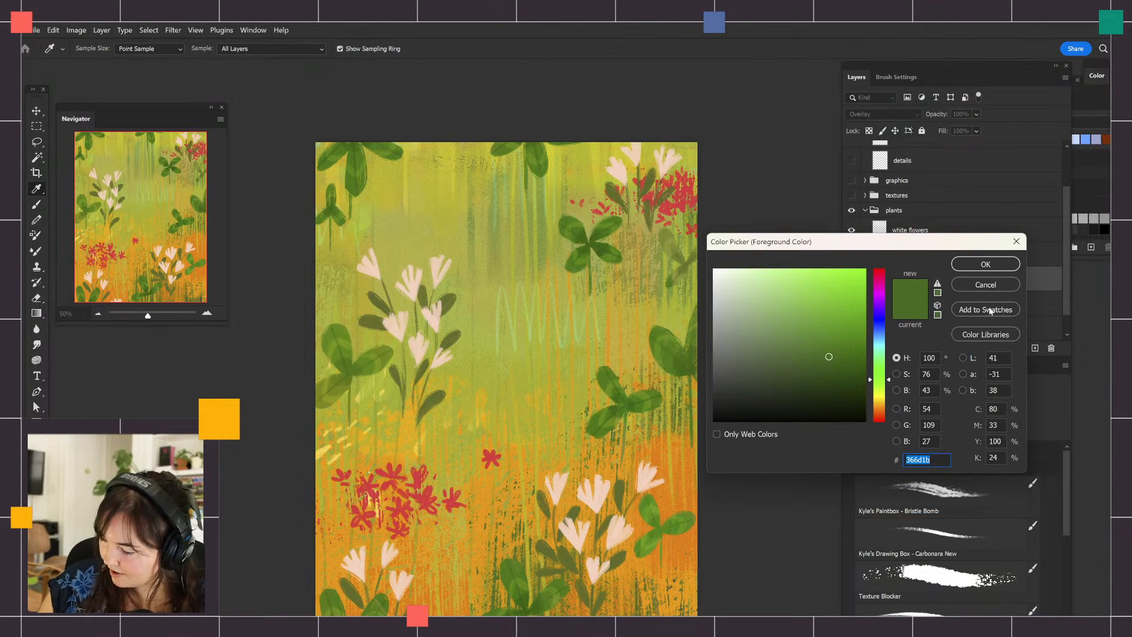
left_click(986, 285)
key("b")
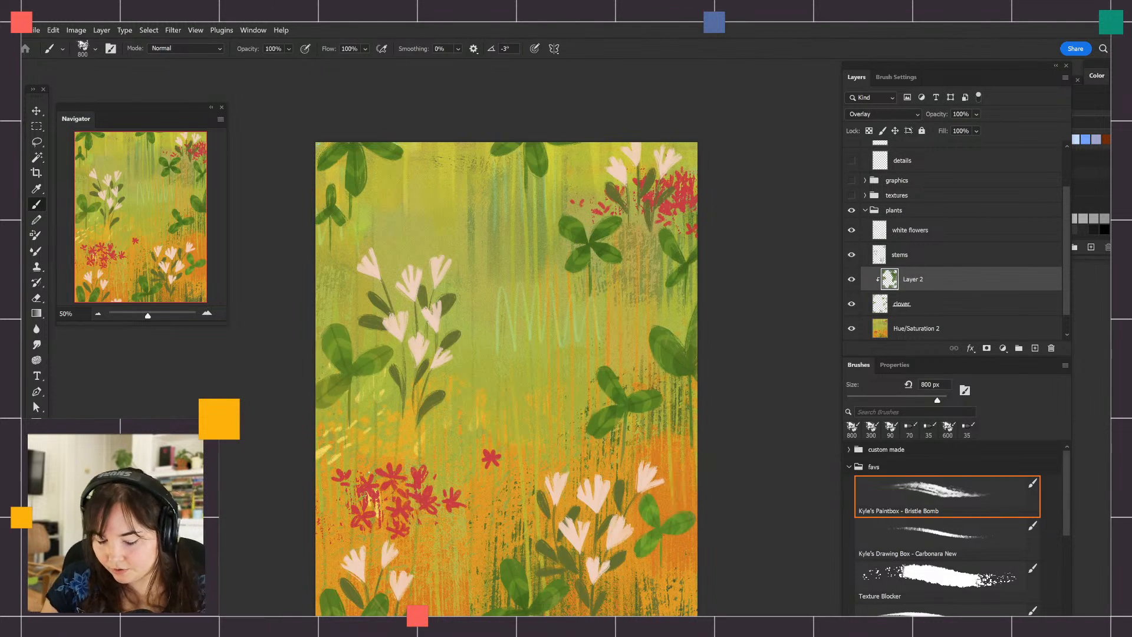
Set the foreground color to the medium green 5a7c25 for painting the clovers
key("n")
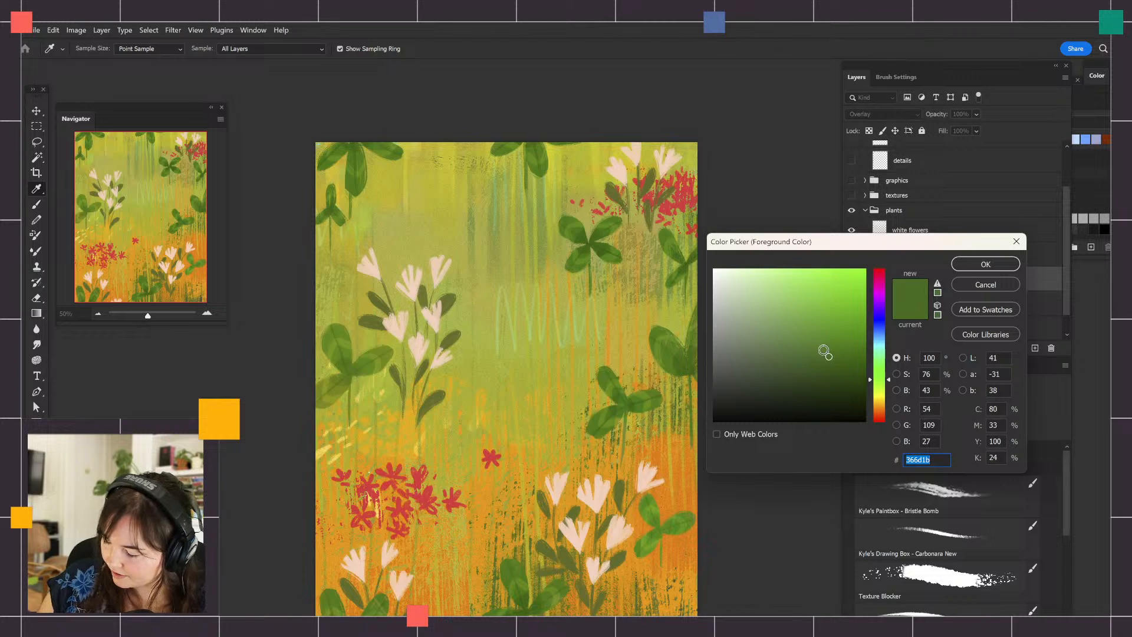
left_click(820, 347)
left_click(890, 387)
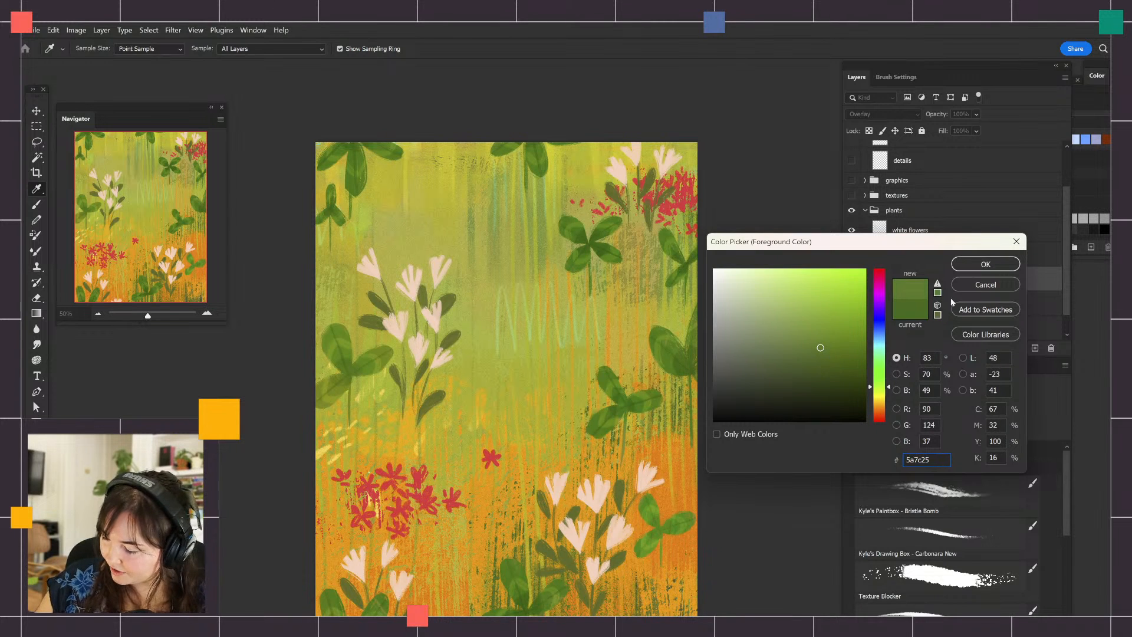
left_click(985, 264)
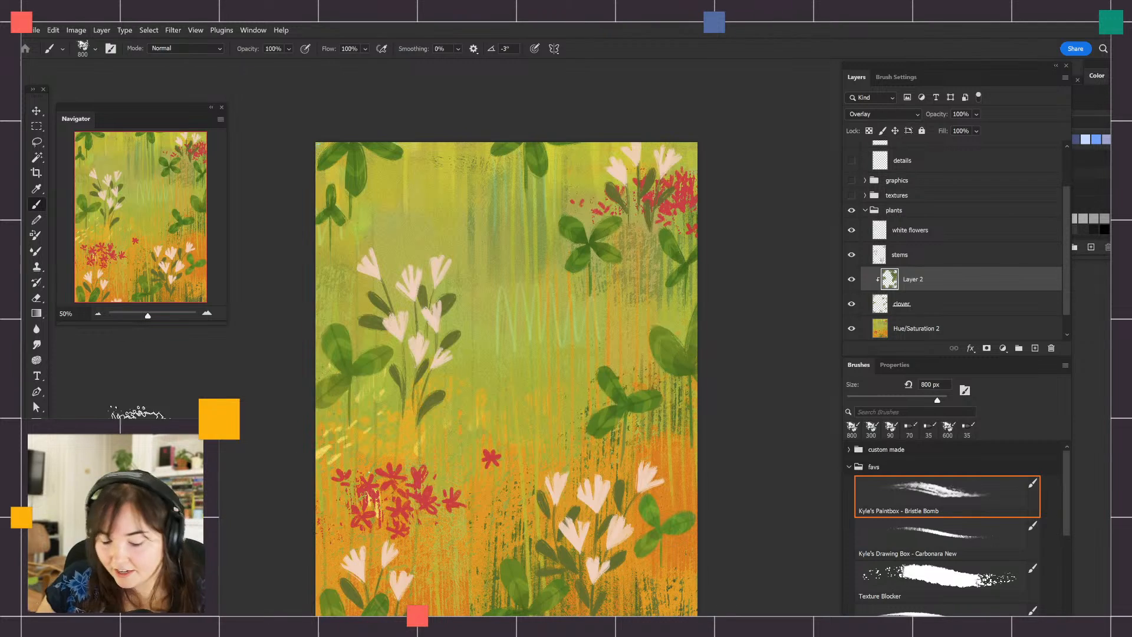
Change the foreground color to the dark olive green 4d5d17
left_click(34, 489)
left_click(828, 364)
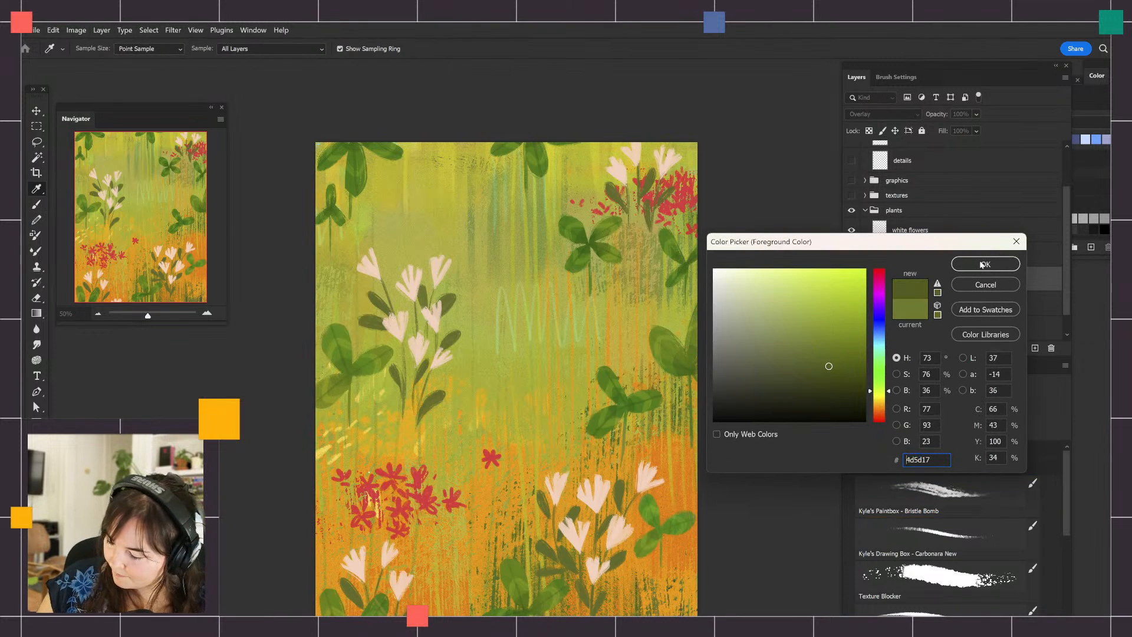
left_click(984, 263)
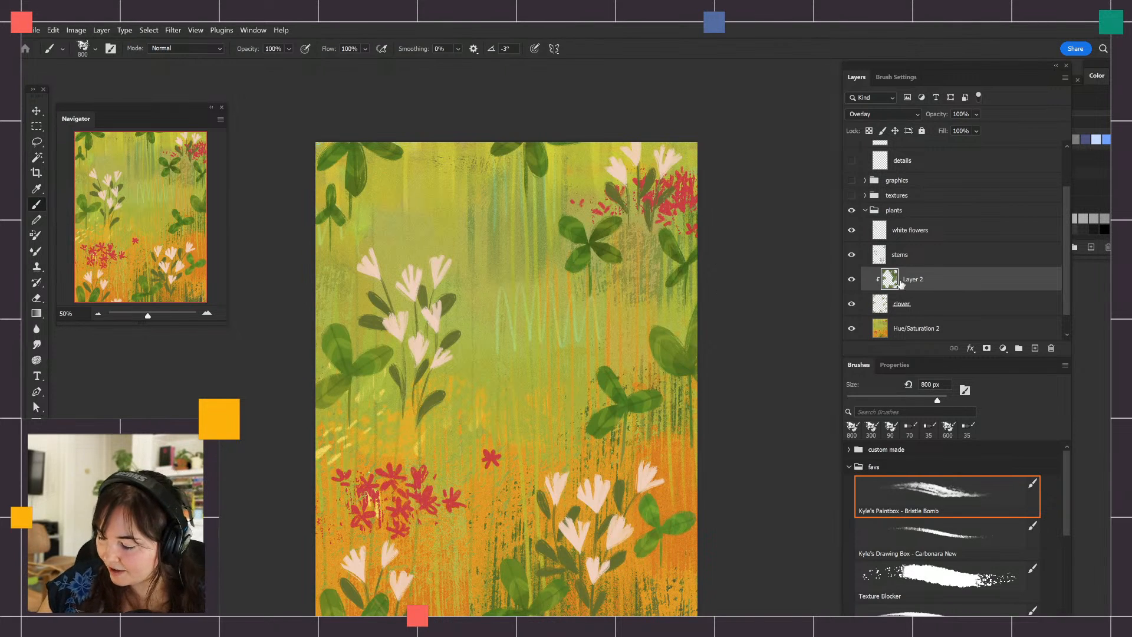
Hide and show Layer 2 twice to compare the clovers with and without the Overlay brushwork
left_click(851, 280)
left_click(851, 279)
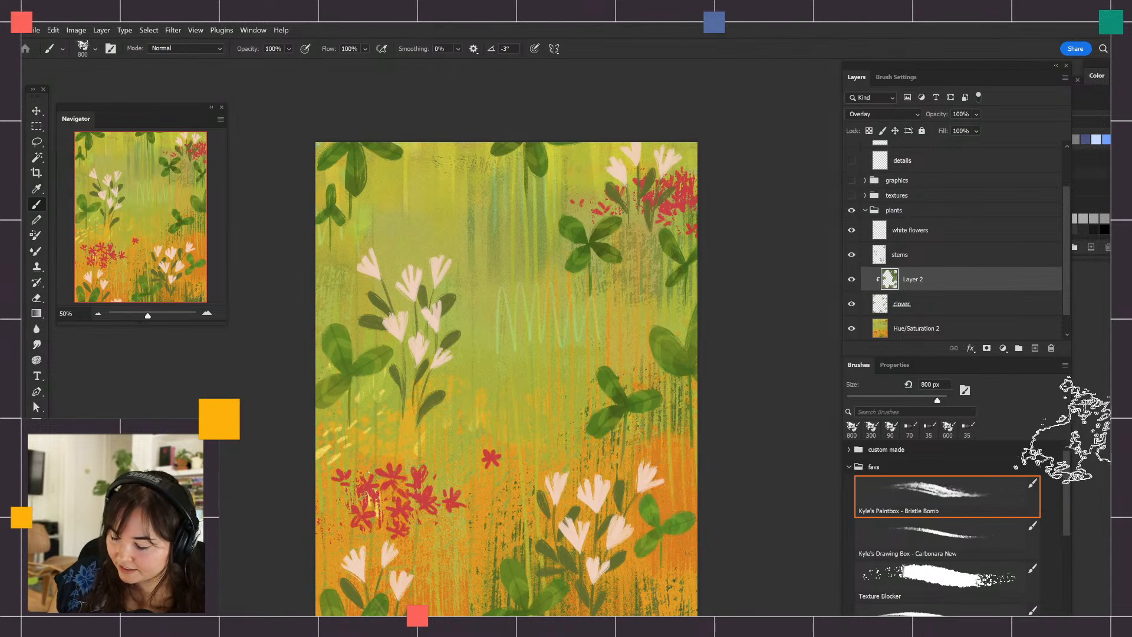
left_click(852, 281)
left_click(851, 281)
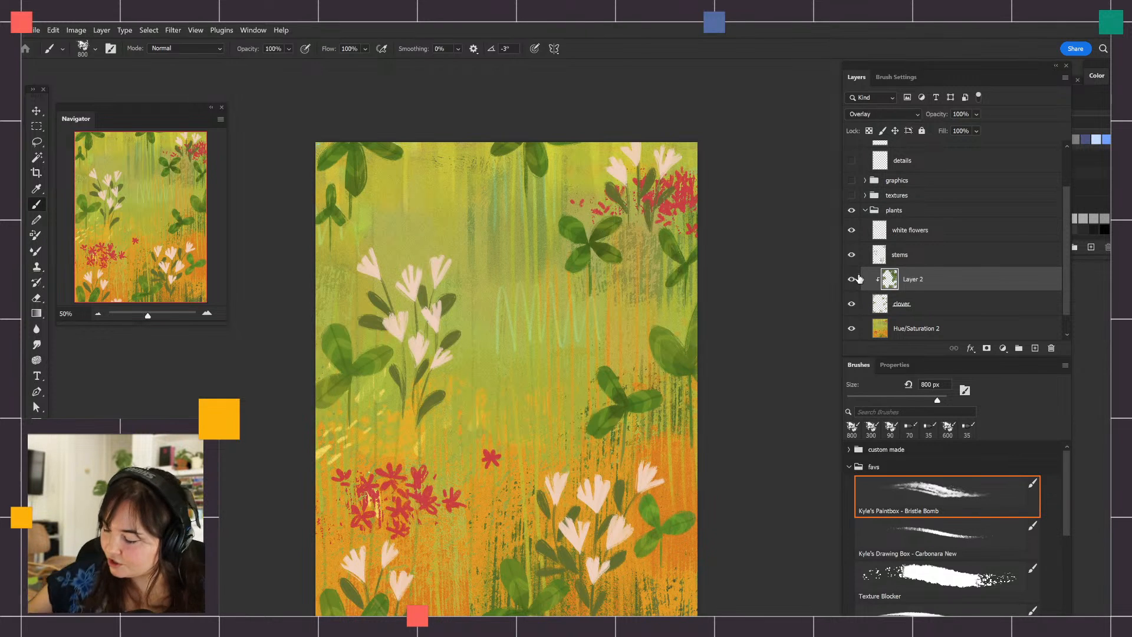
Show the details layer in the colors group and set its blend mode to Overlay
left_click(930, 165)
left_click(851, 160)
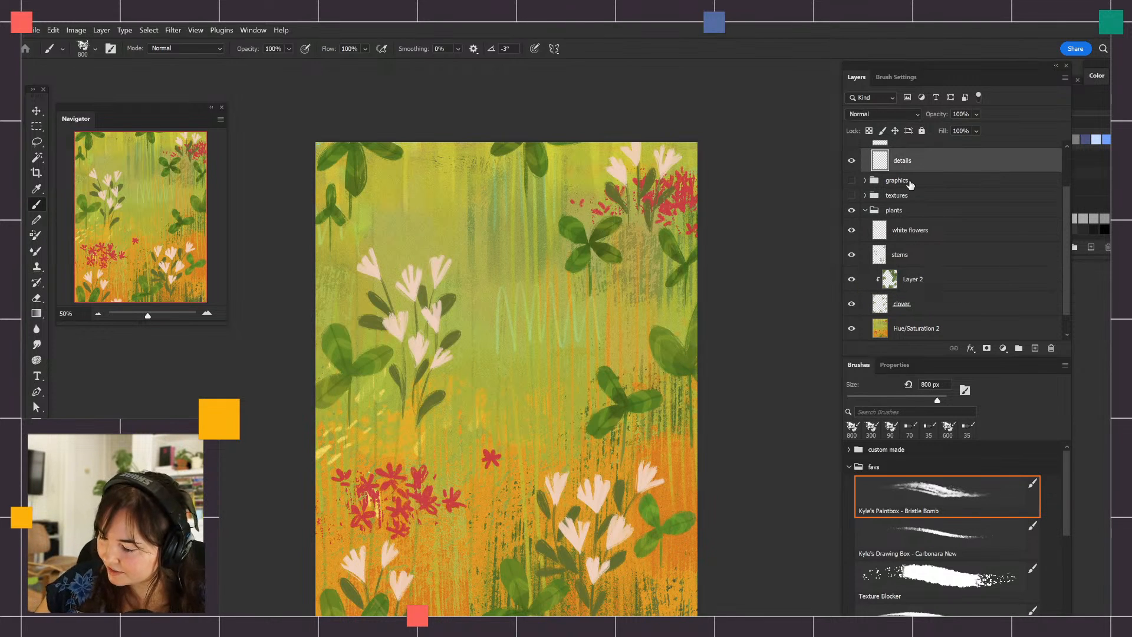
left_click_drag(1071, 285, 1068, 248)
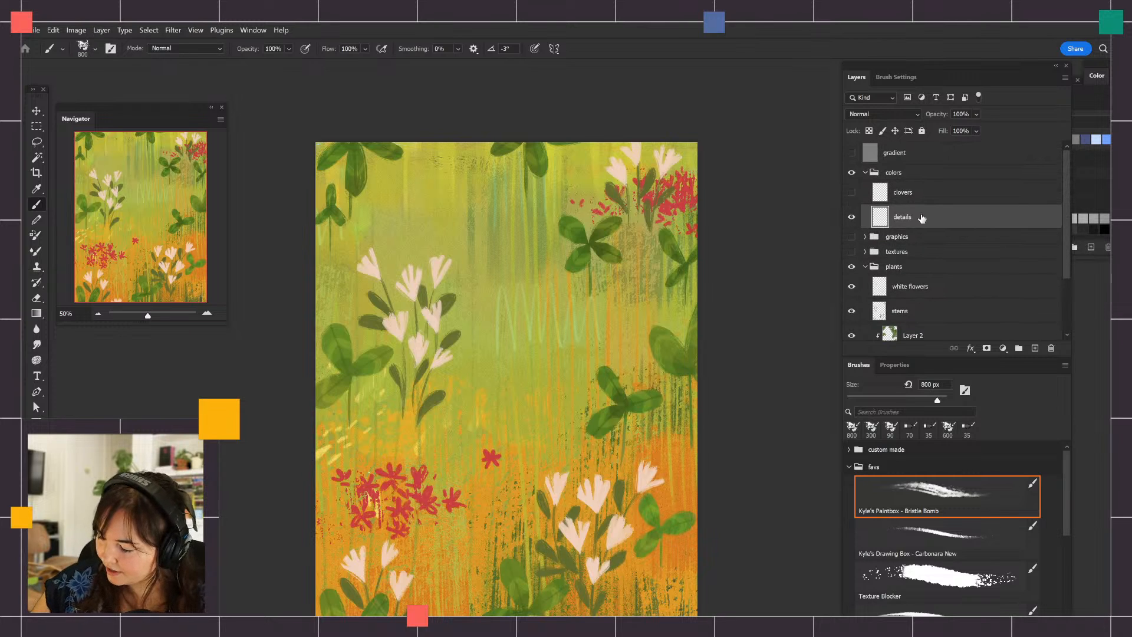
left_click(886, 115)
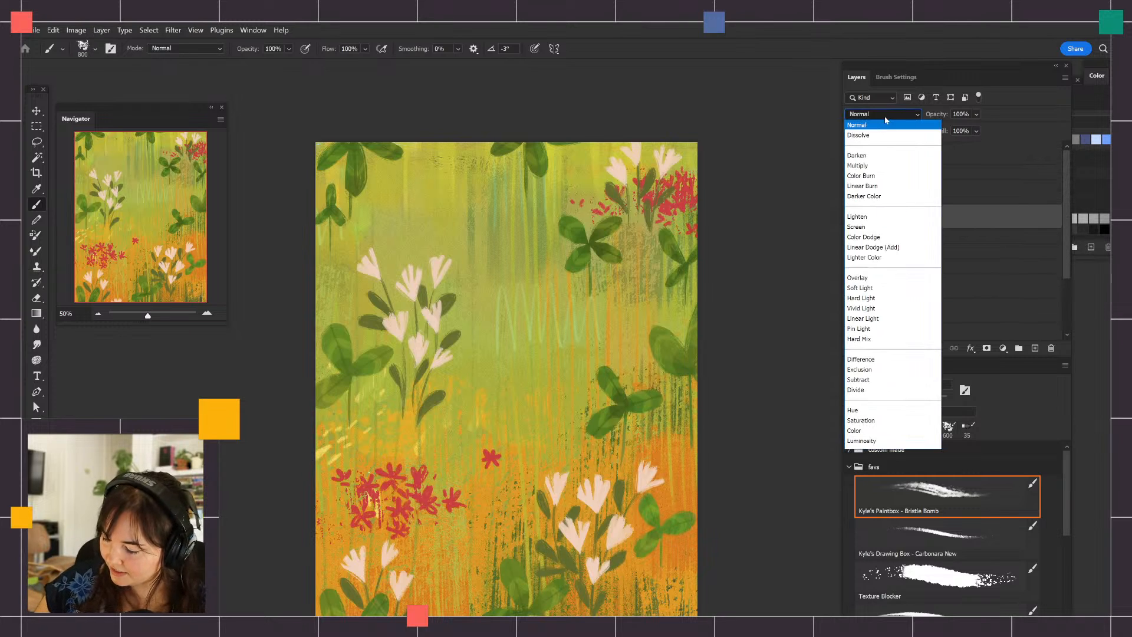
left_click(904, 276)
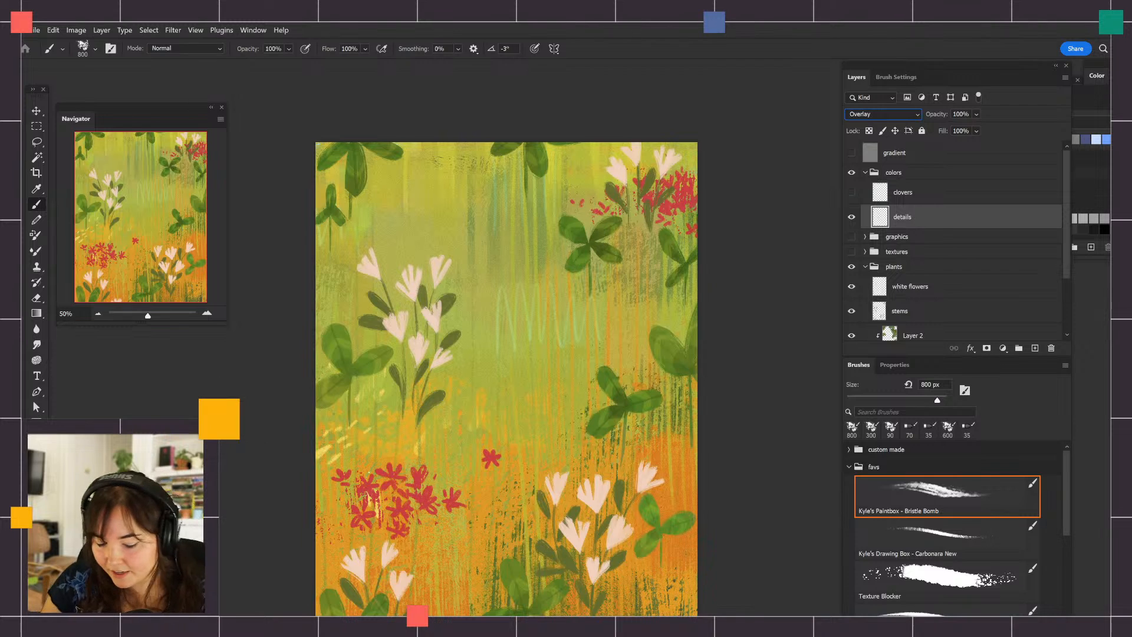
Sample orange from the lower background and brush vertical strokes at the artwork's top with a 250 px Bristle Bomb brush
left_click(486, 508, "alt")
key("bracketleft")
key("bracketleft")
key("bracketleft")
key("bracketleft")
key("bracketleft")
key("bracketleft")
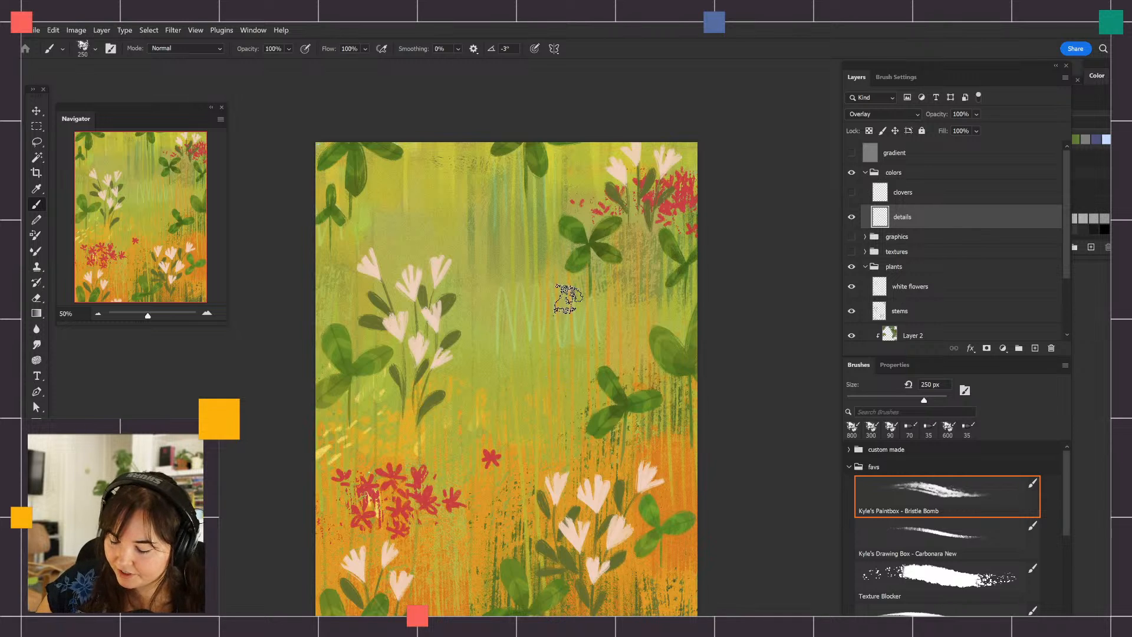
left_click_drag(424, 147, 426, 220)
mouse_move(434, 129)
left_mouse_down()
mouse_move(428, 295)
mouse_move(455, 294)
left_mouse_up()
Sample red from the flower cluster and scribble above the left white flowers with the 35 px Carbonara New brush
left_click(951, 536)
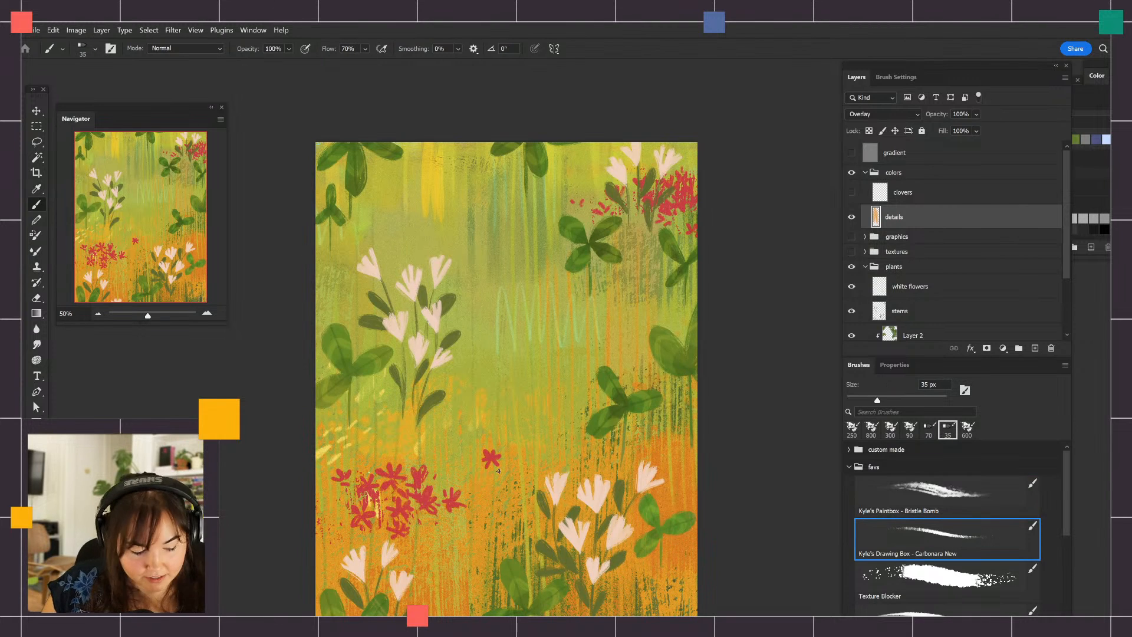
left_click(423, 474, "alt")
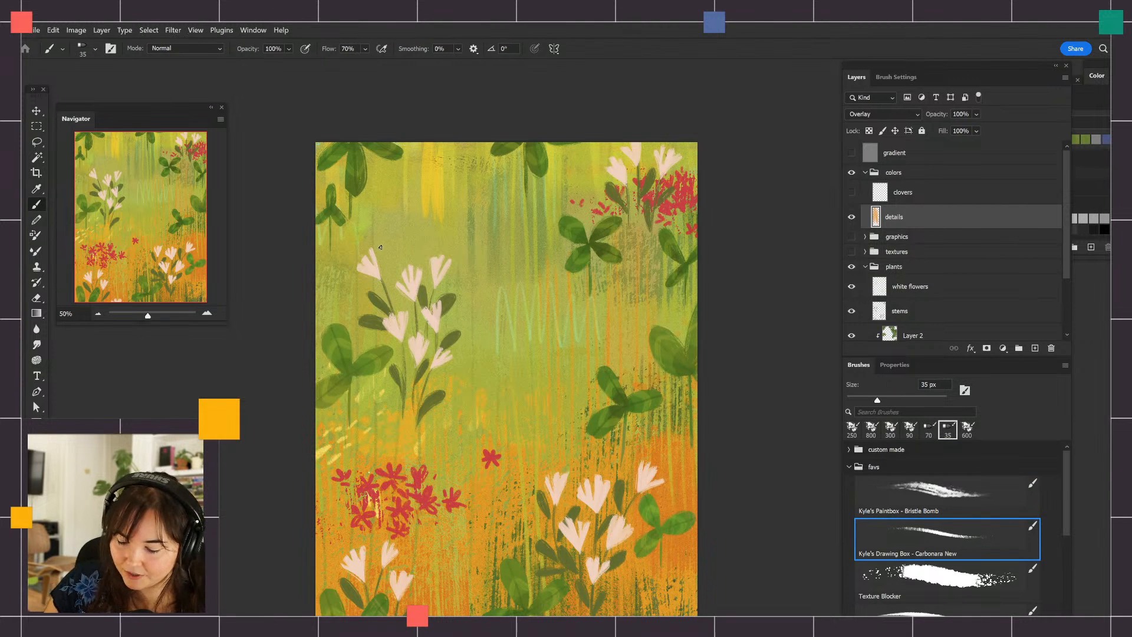
mouse_move(380, 247)
left_mouse_down()
mouse_move(388, 239)
mouse_move(408, 252)
left_mouse_up()
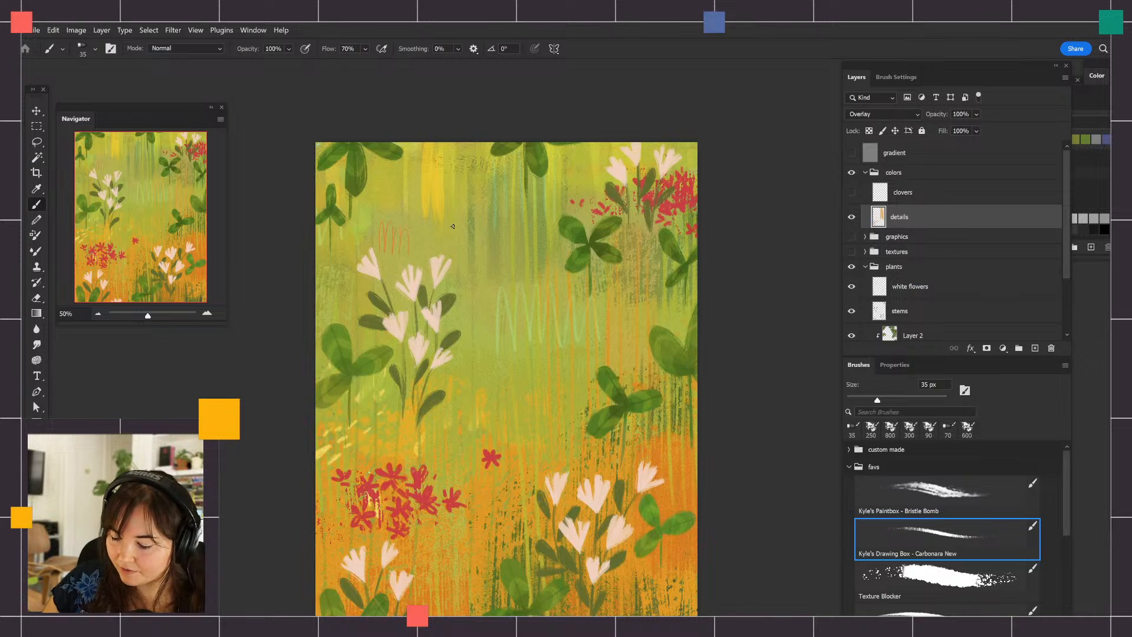
Enlarge the brush to 60 px and scribble a wider zigzag of red lines across the artwork's middle
key("bracketright")
key("bracketright")
key("bracketright")
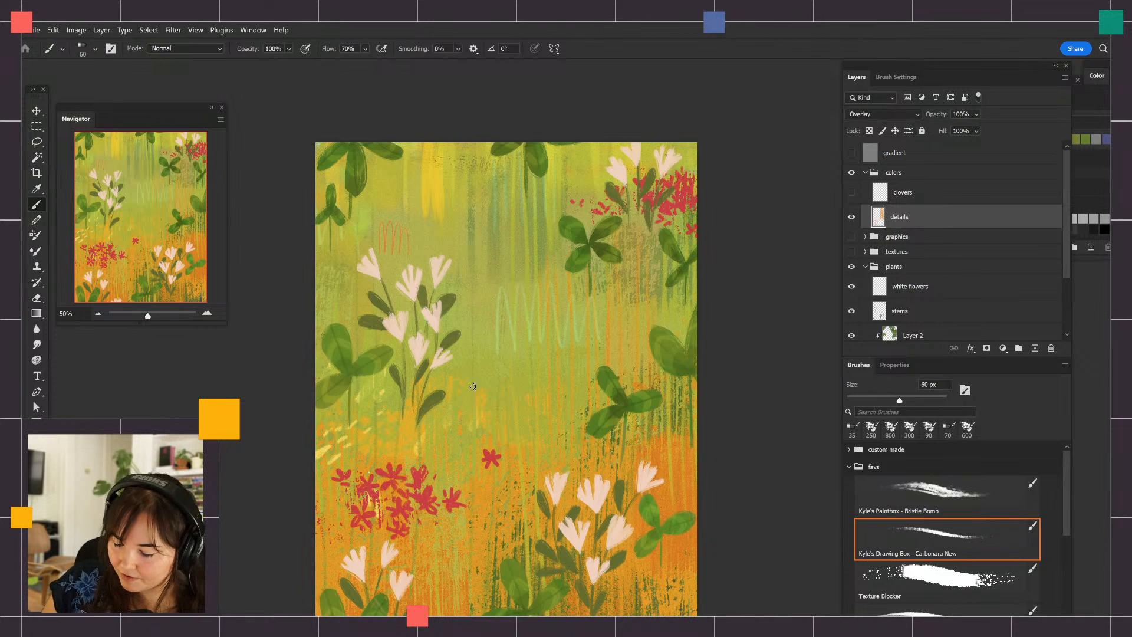
mouse_move(466, 356)
left_mouse_down()
mouse_move(463, 413)
mouse_move(549, 389)
left_mouse_up()
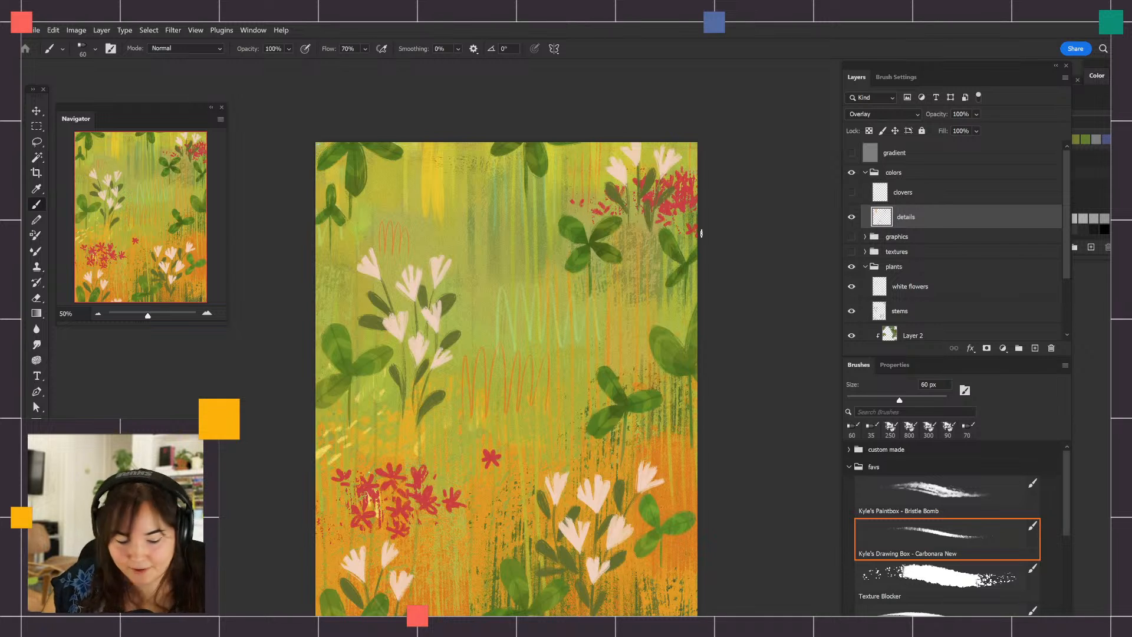
Pick a light green foreground color and draw scribbled loops above the left white flowers and beside the single red flower
left_click(34, 497)
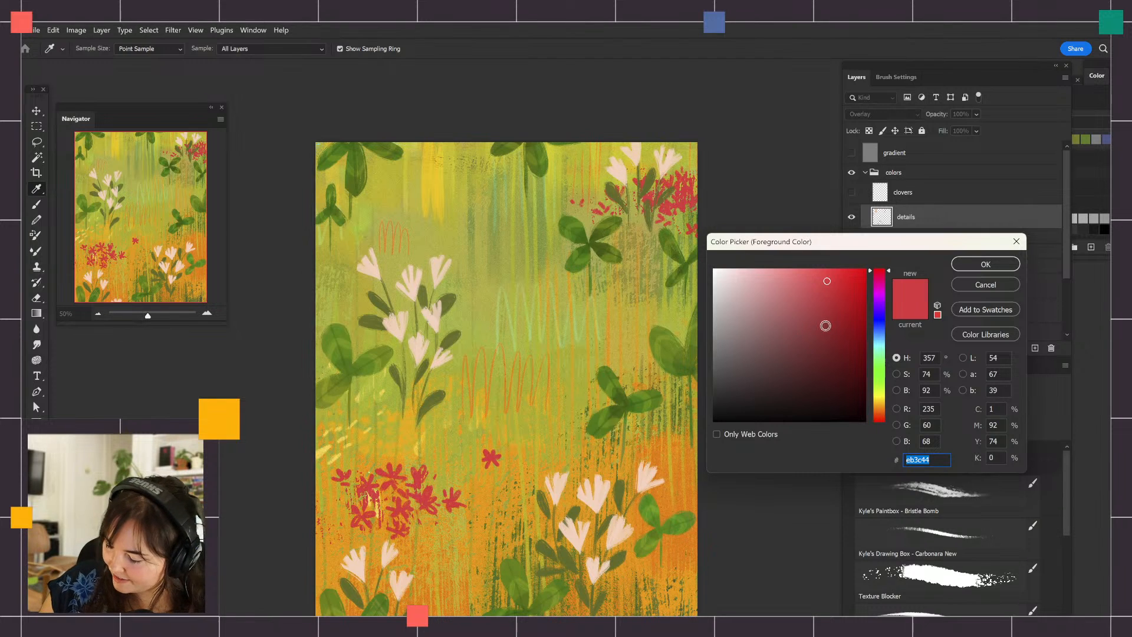
left_click_drag(880, 273, 880, 356)
left_click(776, 300)
left_click(976, 267)
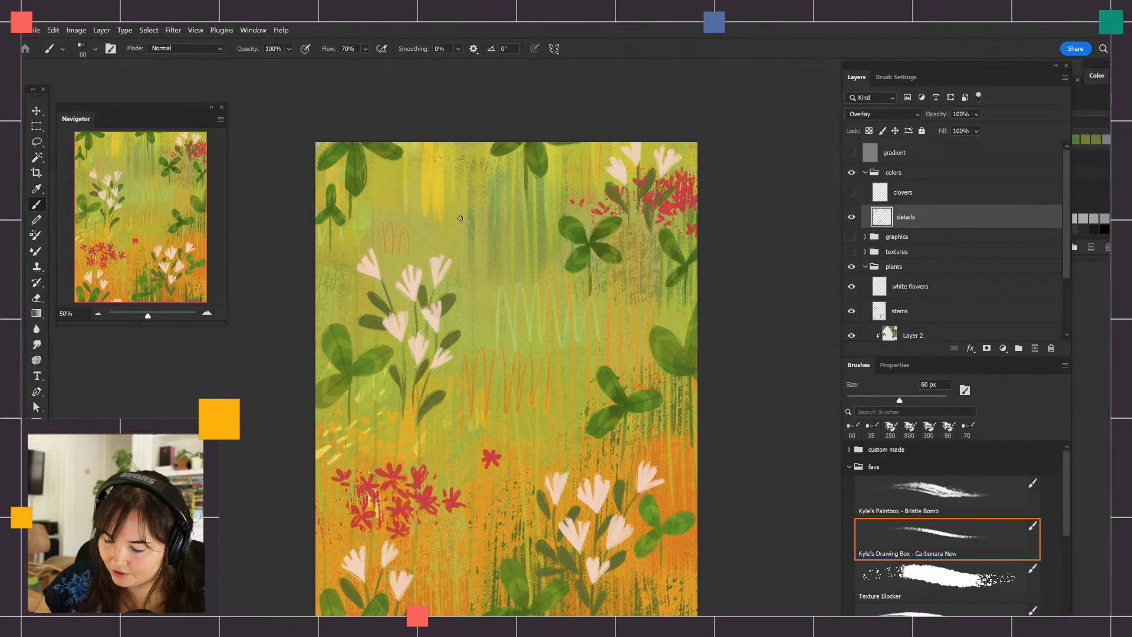
mouse_move(460, 219)
left_mouse_down()
mouse_move(471, 248)
mouse_move(484, 224)
left_mouse_up()
key("ctrl+z")
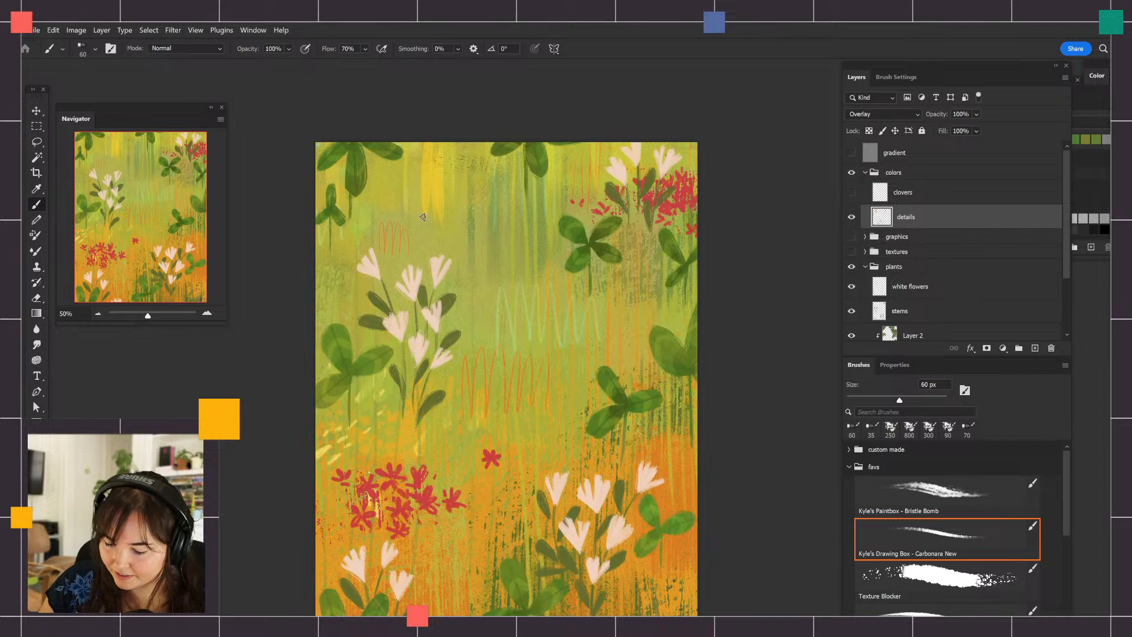
mouse_move(397, 199)
left_mouse_down()
mouse_move(436, 214)
mouse_move(457, 203)
left_mouse_up()
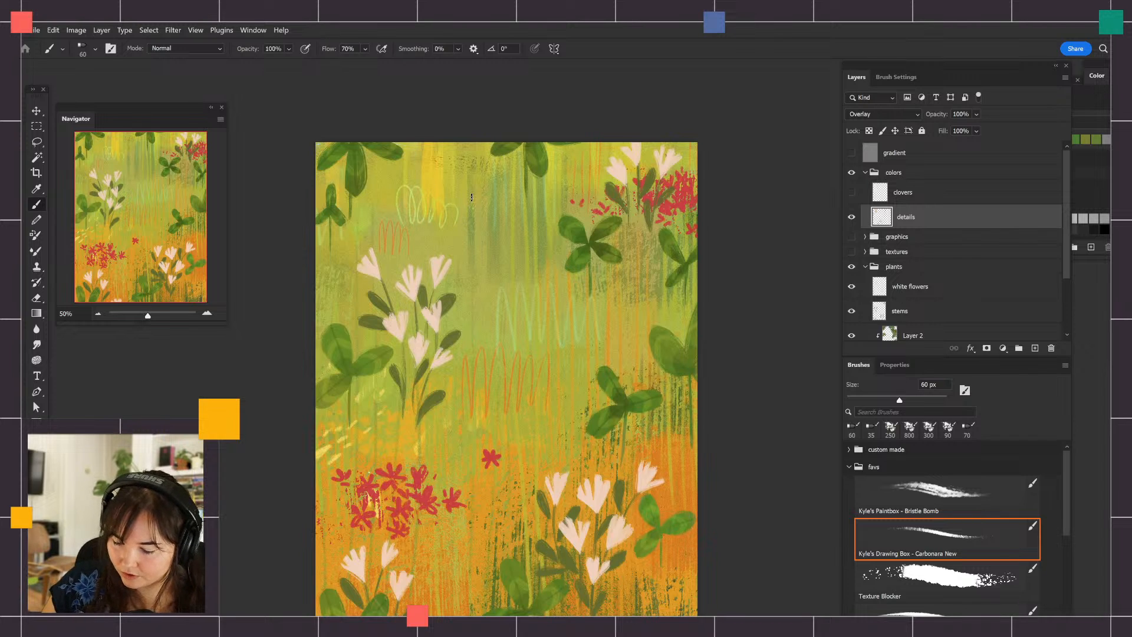
mouse_move(448, 456)
left_mouse_down()
mouse_move(455, 481)
mouse_move(478, 454)
left_mouse_up()
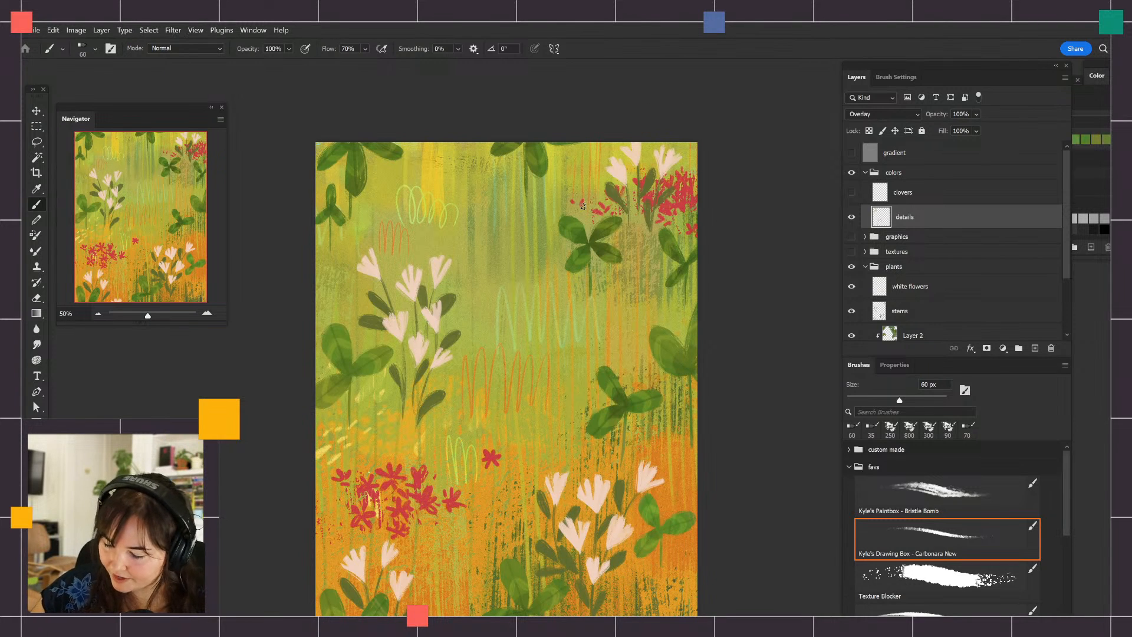
Add short light dashes beside the upper-right clover, at the right edge, and around the lower-left white flowers
left_click_drag(498, 229, 506, 238)
left_click_drag(510, 233, 546, 246)
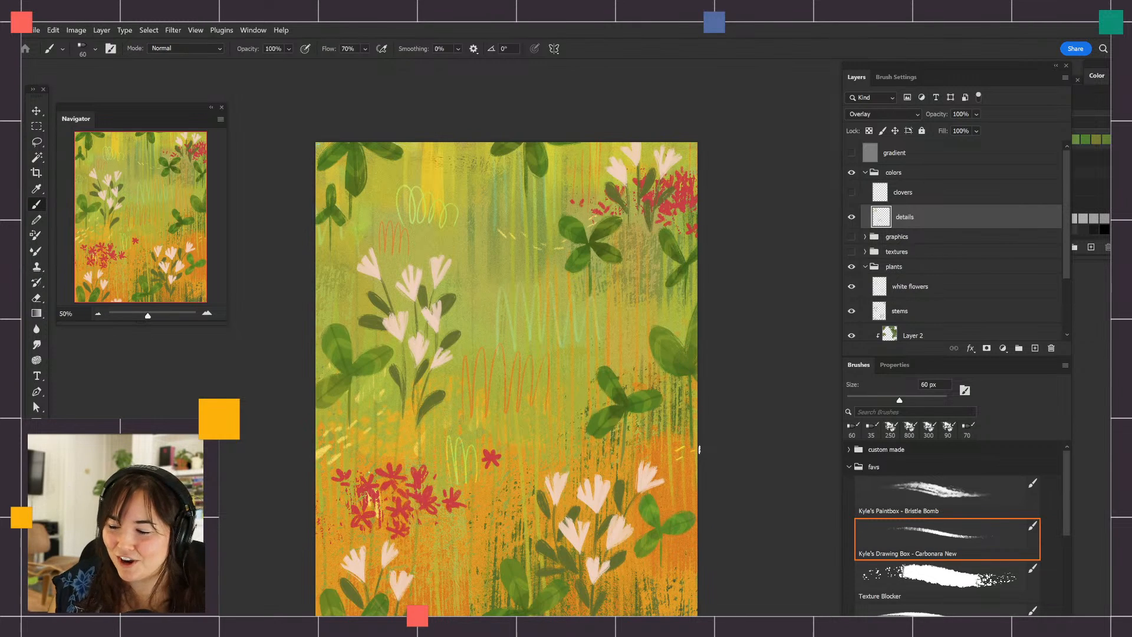
left_click_drag(676, 456, 668, 459)
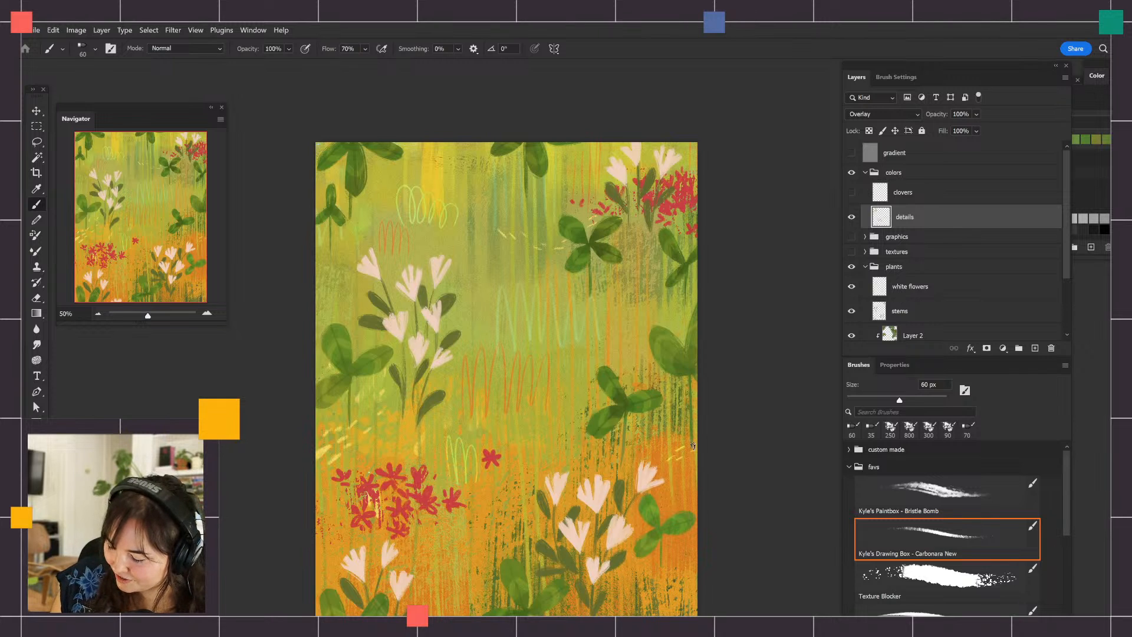
left_click_drag(440, 579, 447, 582)
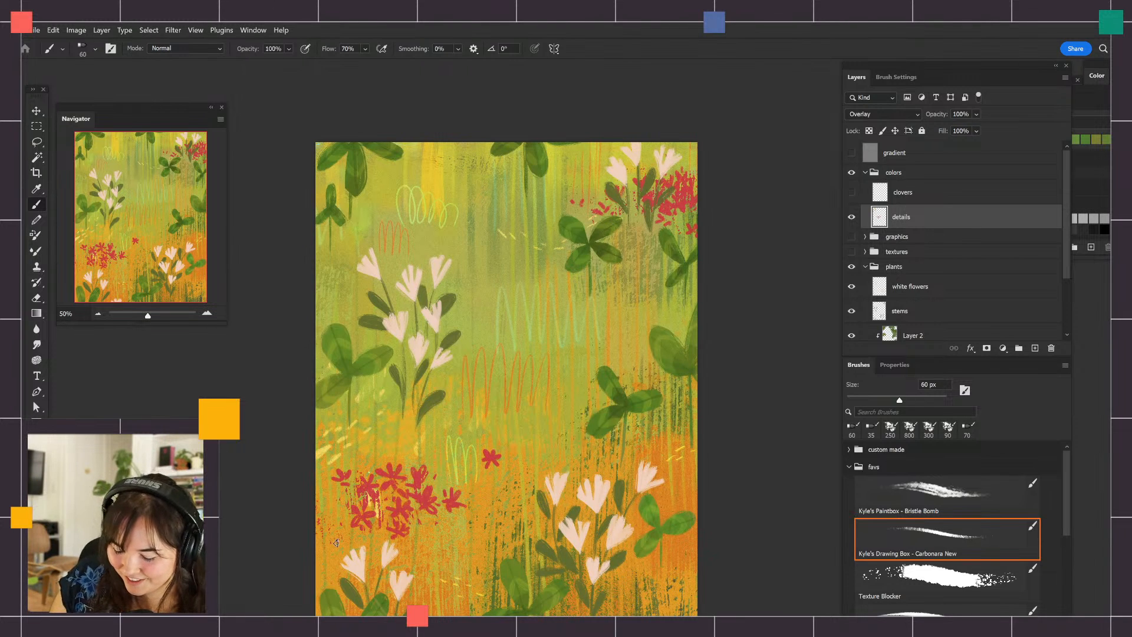
left_click_drag(320, 539, 326, 562)
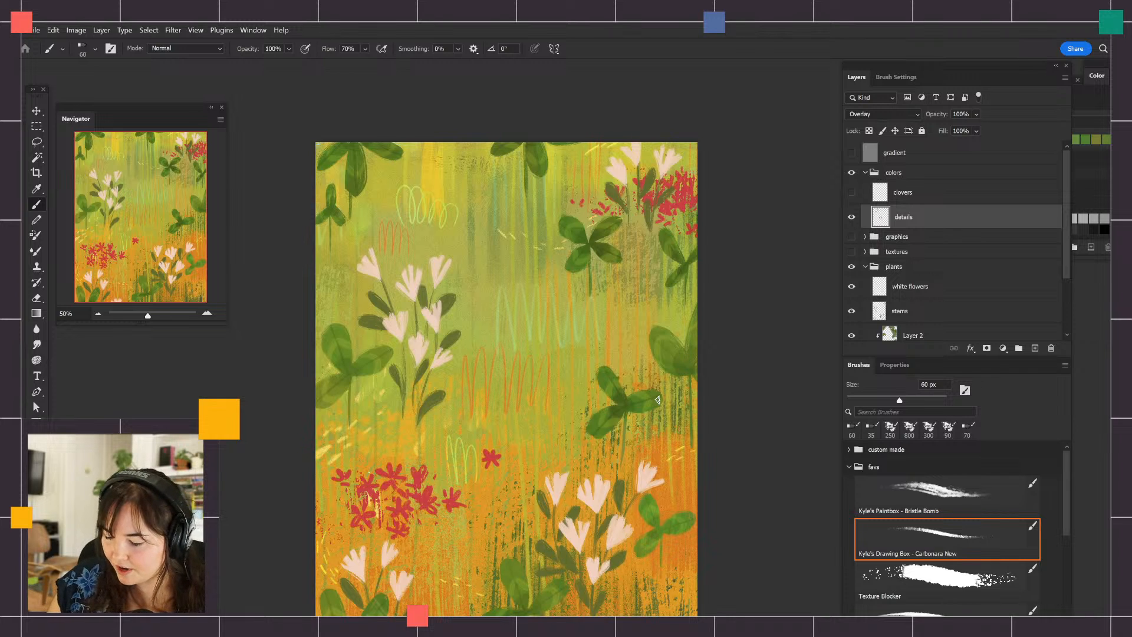
Bring the whole artwork into view and toggle the details layer's visibility twice to compare the illustration with and without it
left_click_drag(654, 400, 724, 400)
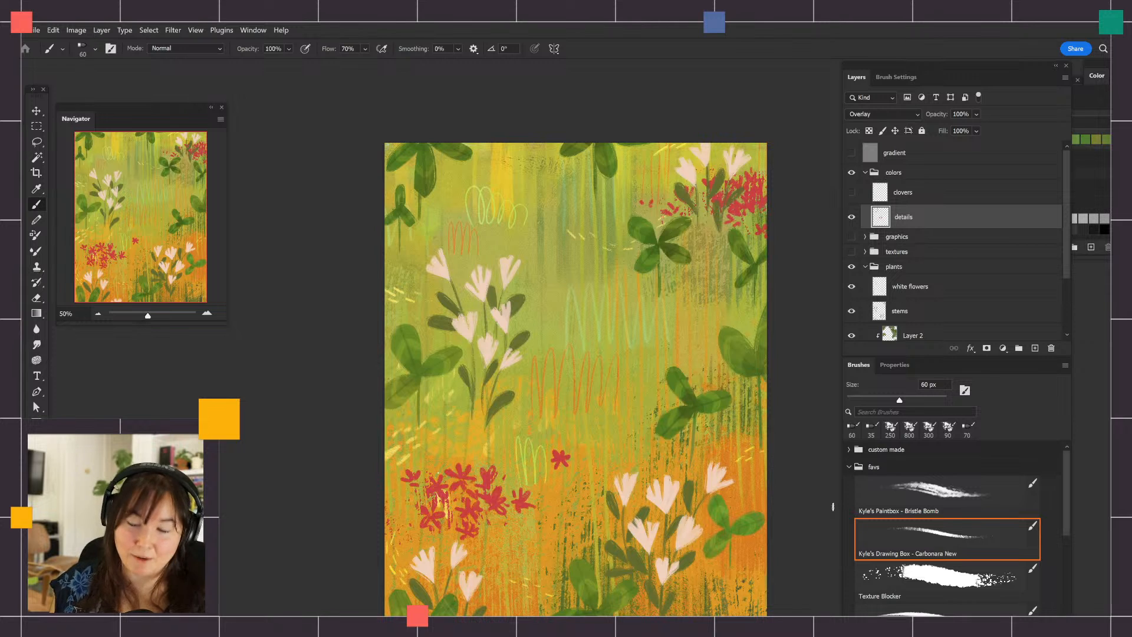
left_click_drag(726, 512, 727, 481)
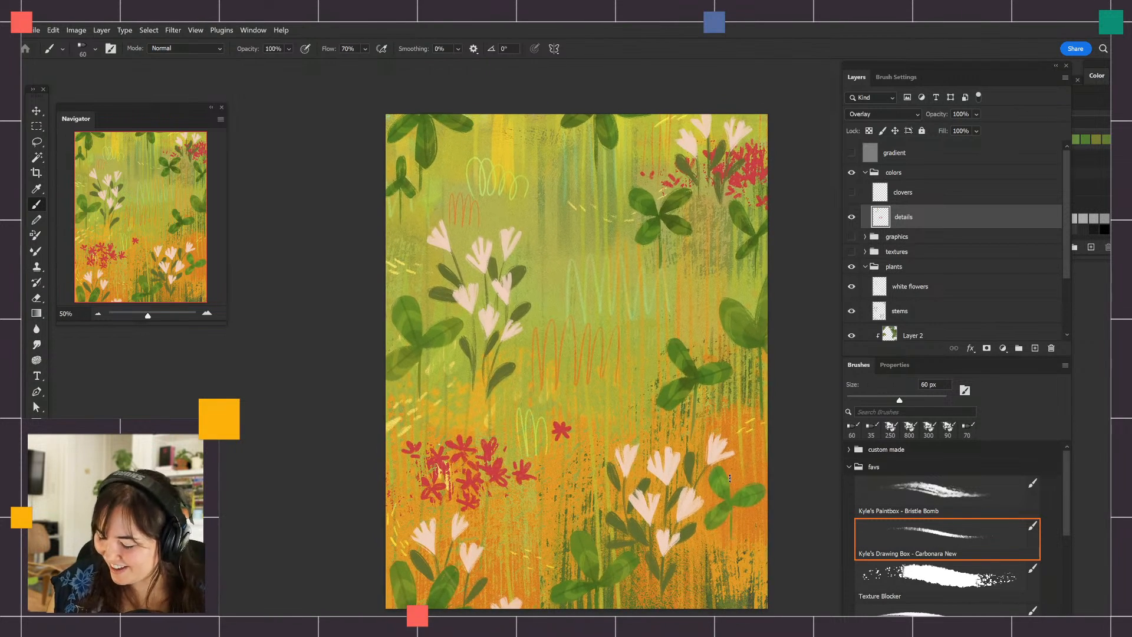
left_click(850, 216)
left_click(850, 216)
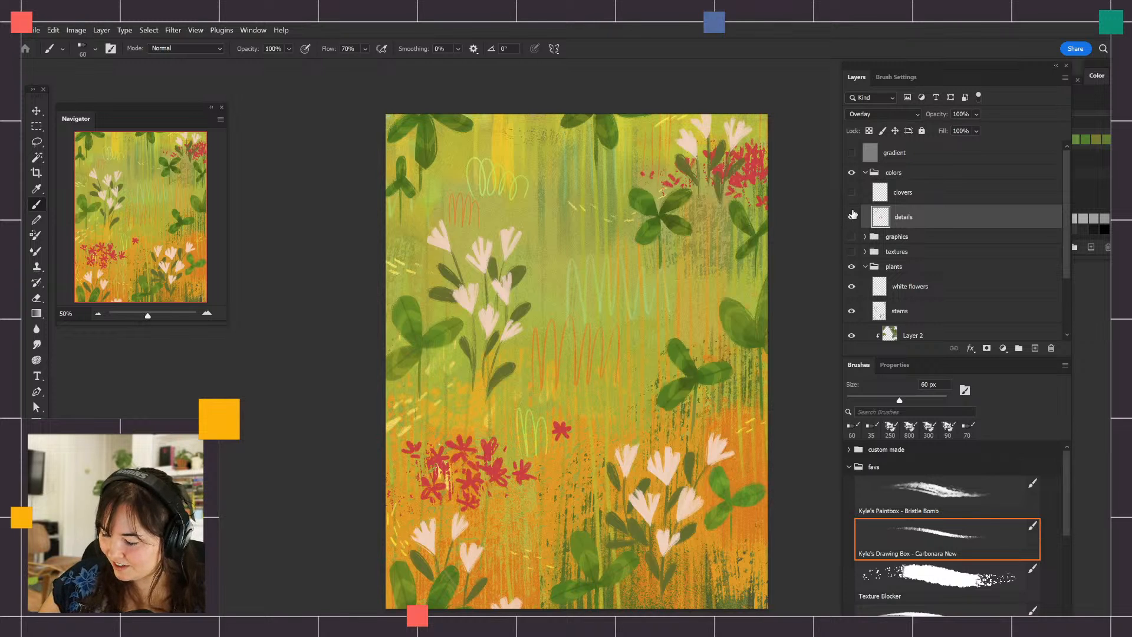
left_click(850, 217)
left_click(851, 216)
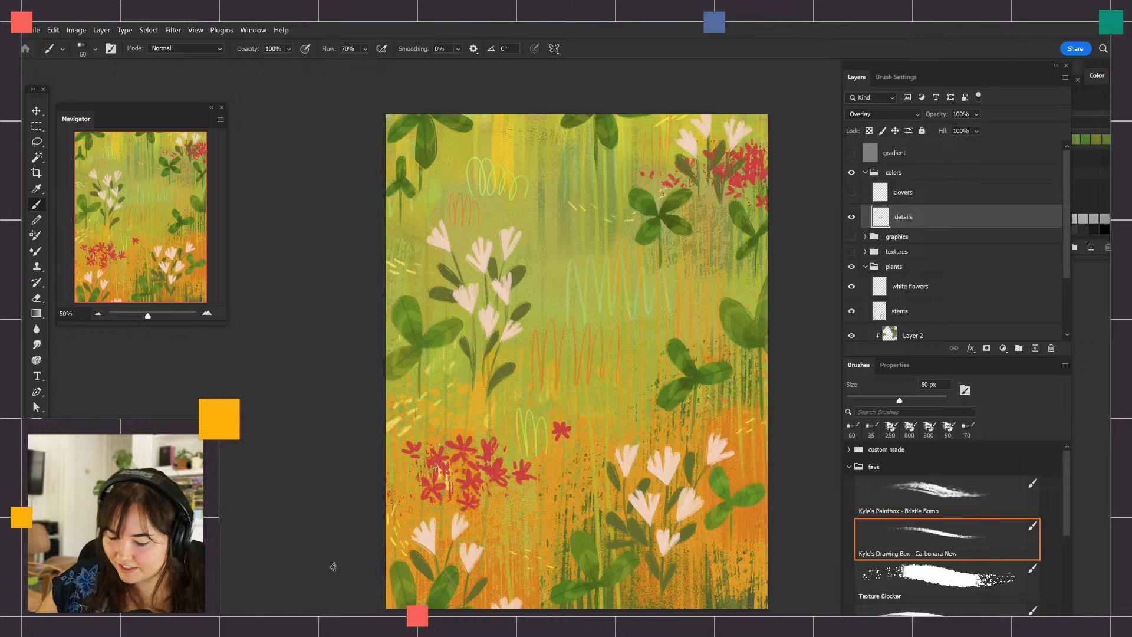
Set the foreground color to a darker green and scribble a small mark over the lower-left red flower cluster
left_click(33, 496)
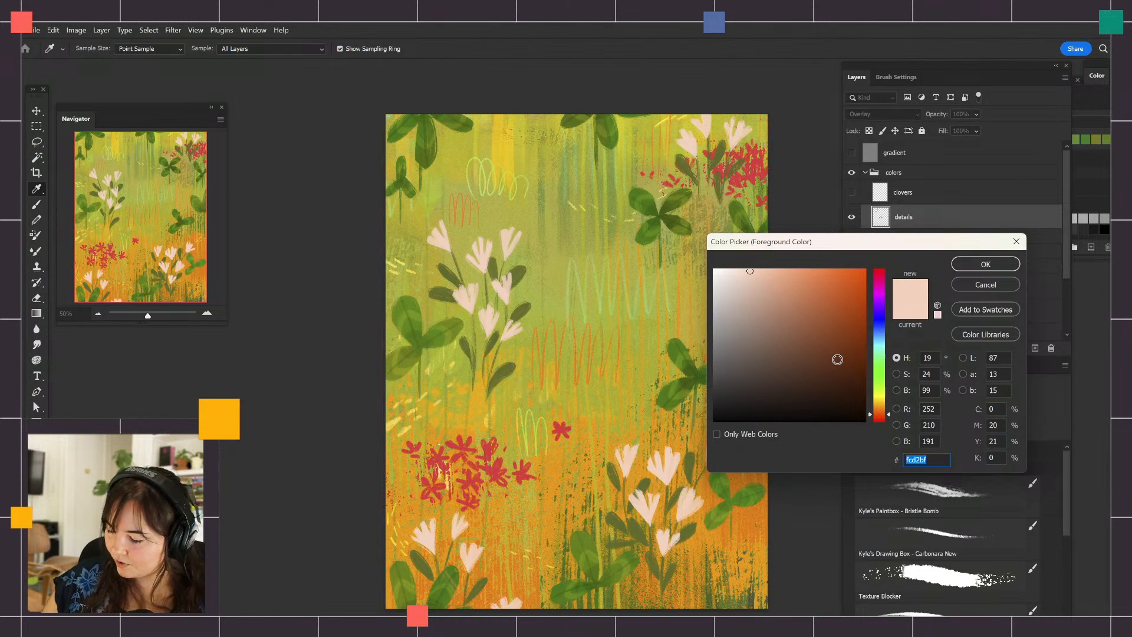
left_click_drag(758, 278, 743, 270)
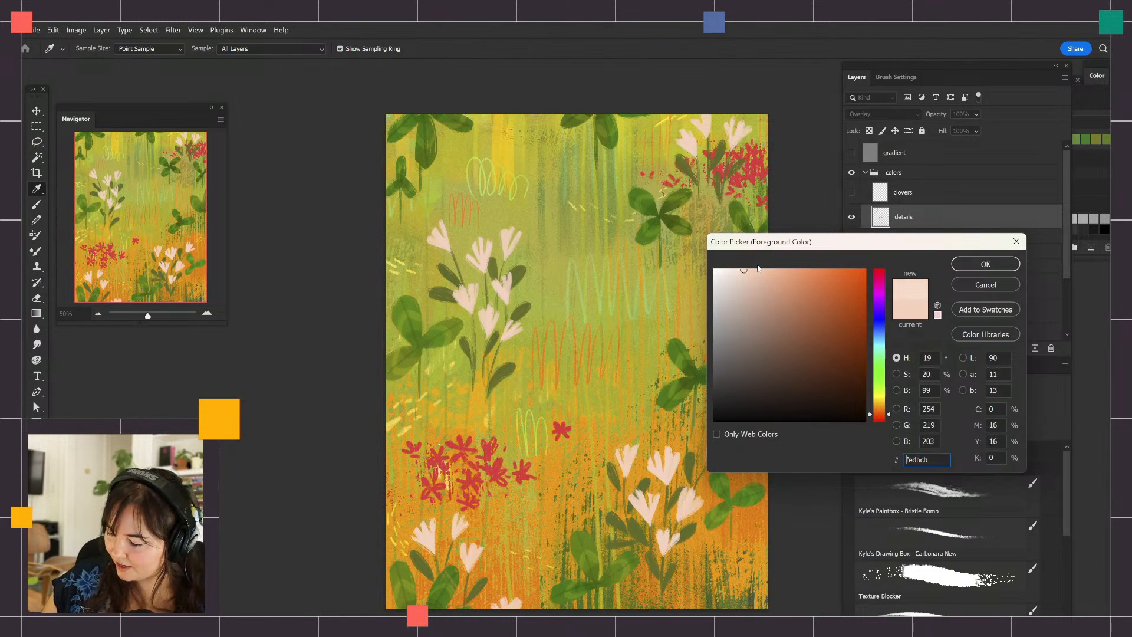
left_click(783, 289)
left_click(882, 373)
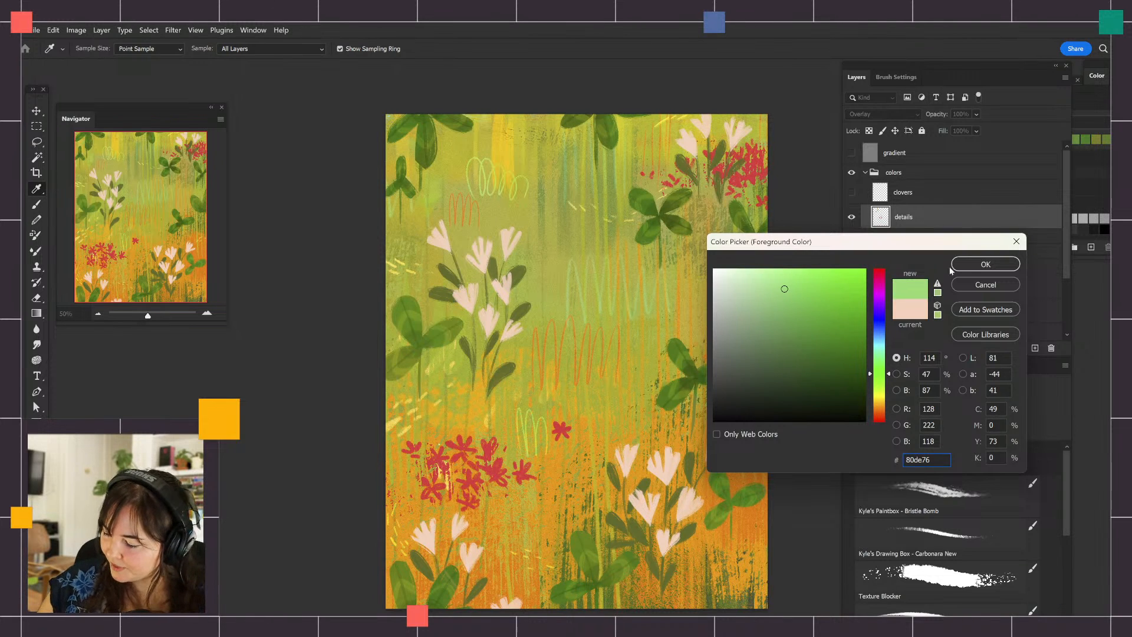
left_click_drag(803, 340, 816, 367)
left_click(987, 263)
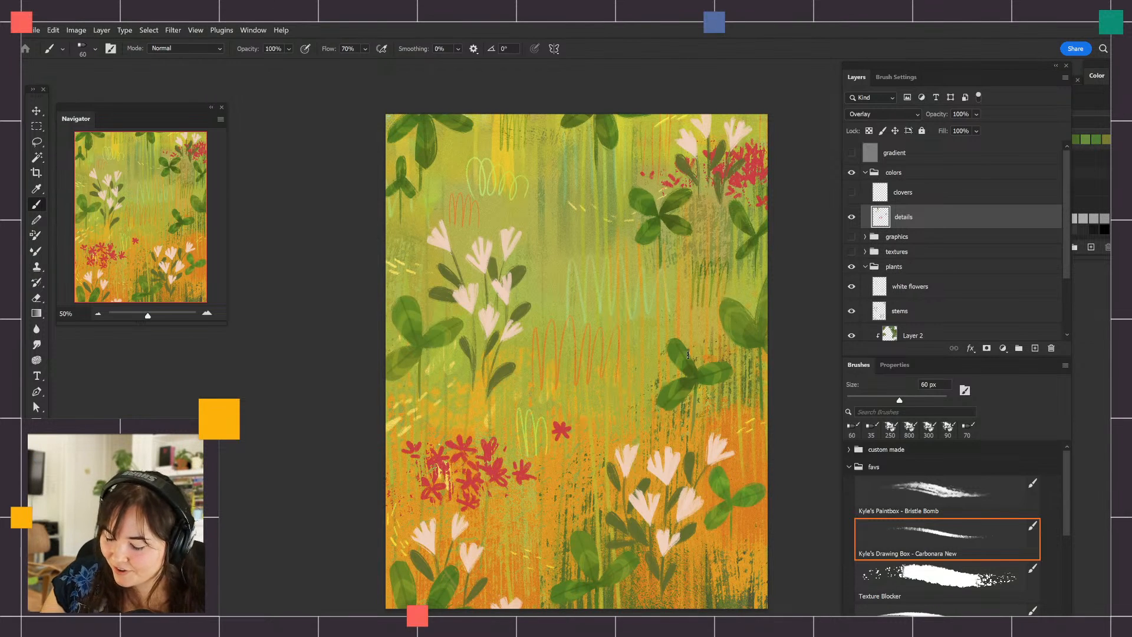
mouse_move(404, 487)
left_mouse_down()
mouse_move(407, 514)
mouse_move(413, 490)
mouse_move(428, 492)
left_mouse_up()
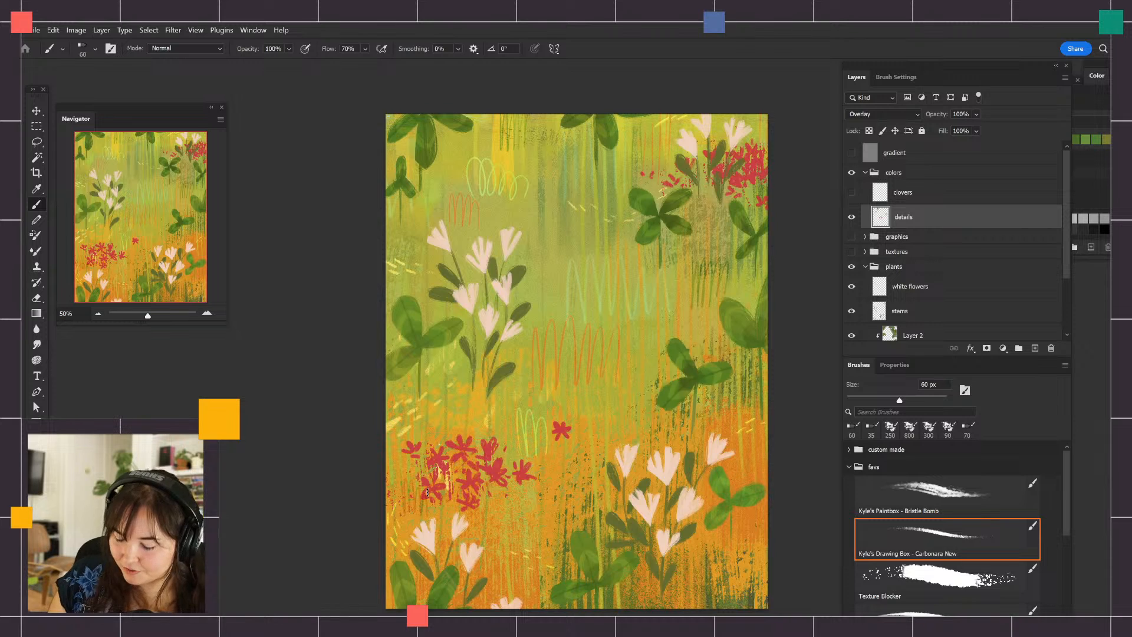
Scribble a small mark at the artwork's right edge below the lower-right clover, and collapse the colors group
mouse_move(747, 528)
left_mouse_down()
mouse_move(760, 559)
mouse_move(772, 532)
left_mouse_up()
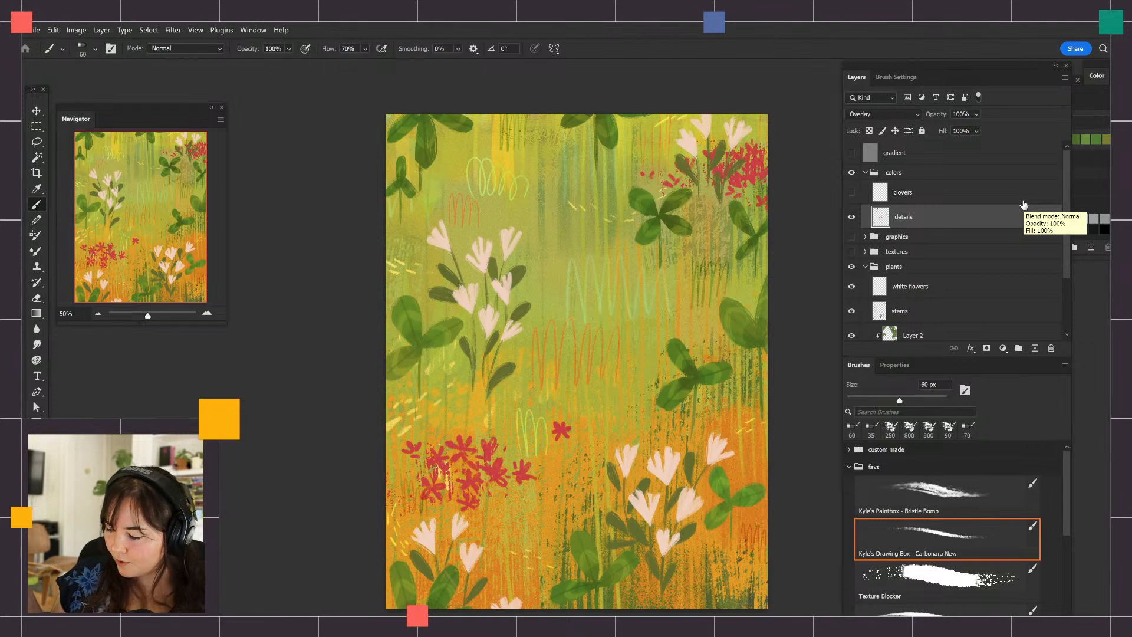
left_click(865, 172)
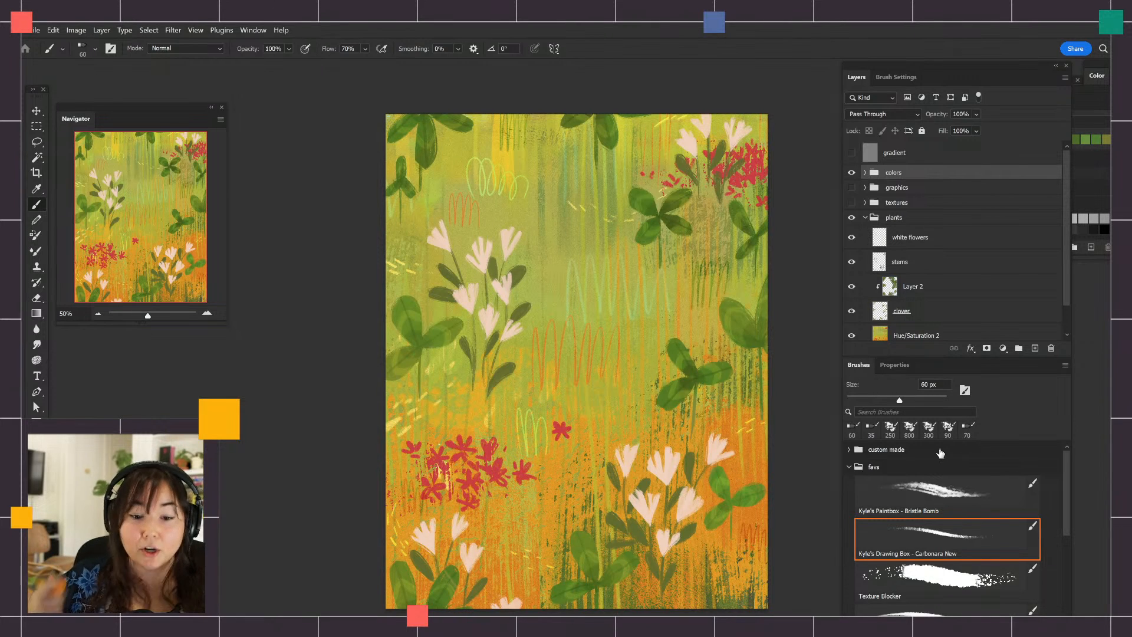
Show the graphics group and make its EVERY DAY IS EARTH DAY lettering layer visible
left_click(852, 187)
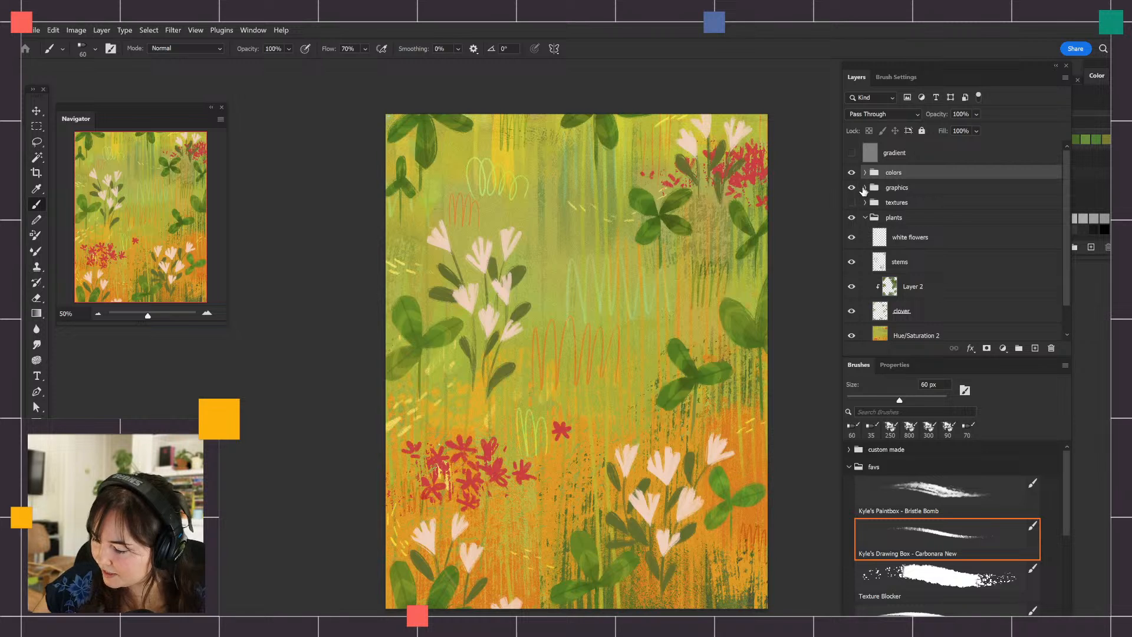
left_click(865, 188)
left_click(887, 209)
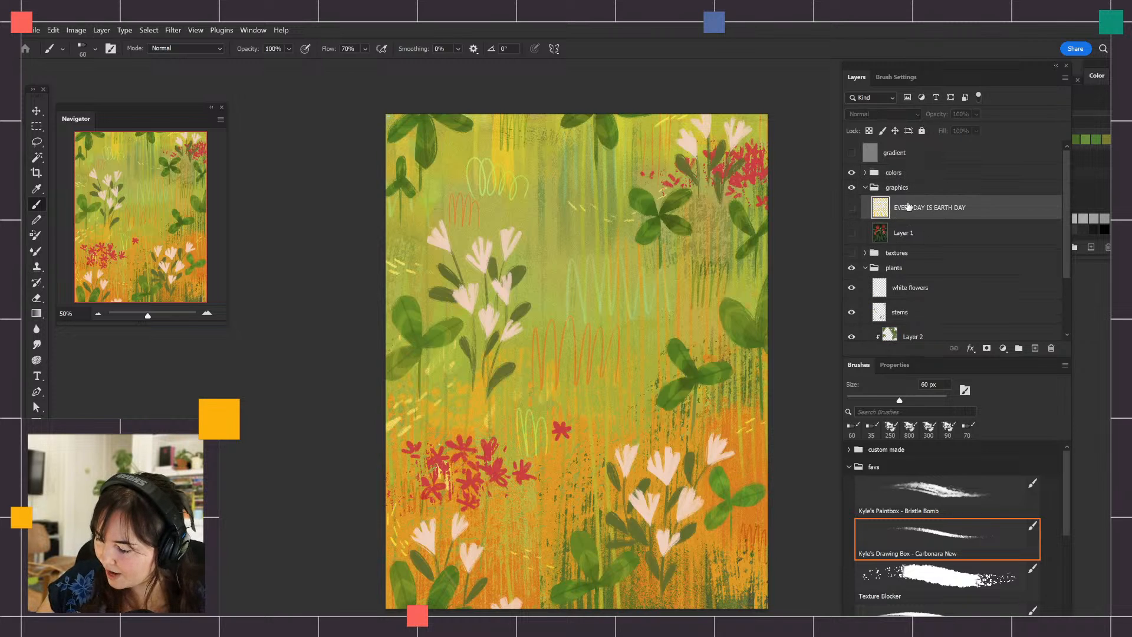
left_click(852, 208)
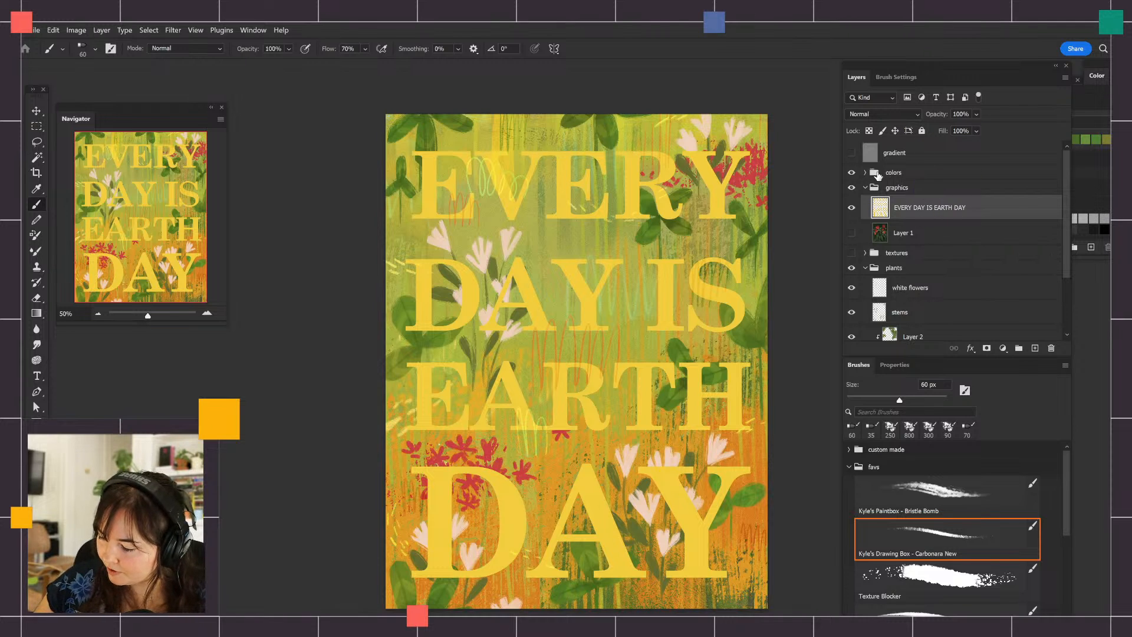
Move the colors group directly above the plants group and set the EVERY DAY IS EARTH DAY layer's blend mode to Overlay
left_click_drag(878, 175, 879, 262)
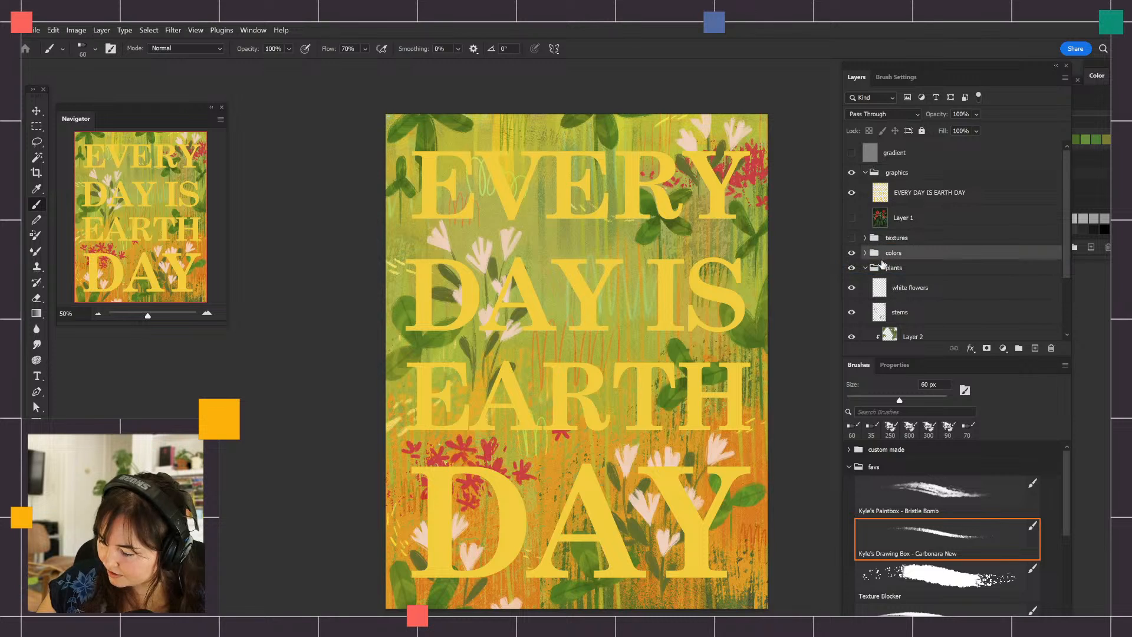
left_click(919, 200)
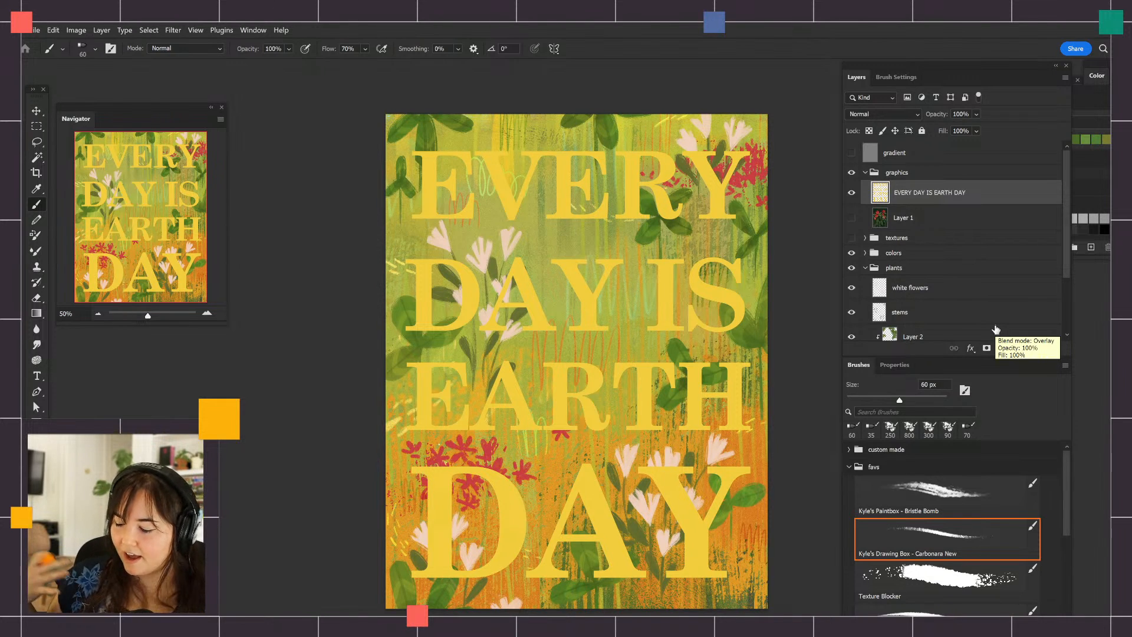
left_click(881, 113)
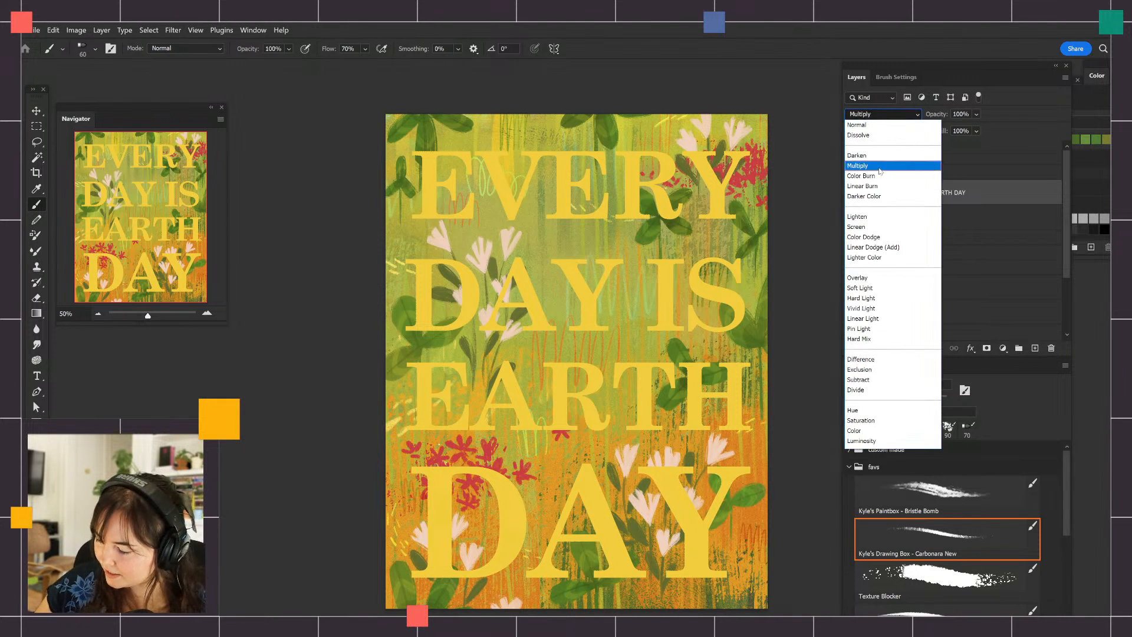
left_click(884, 276)
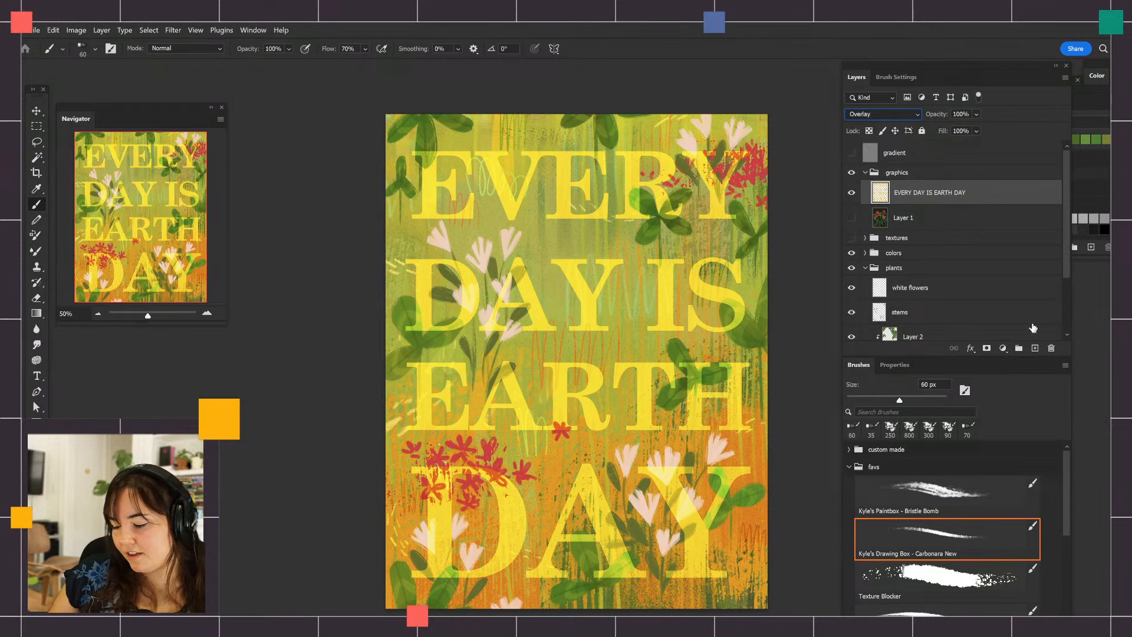
Add a Hue/Saturation adjustment layer above the EVERY DAY IS EARTH DAY lettering and clip it to that layer
left_click(1003, 348)
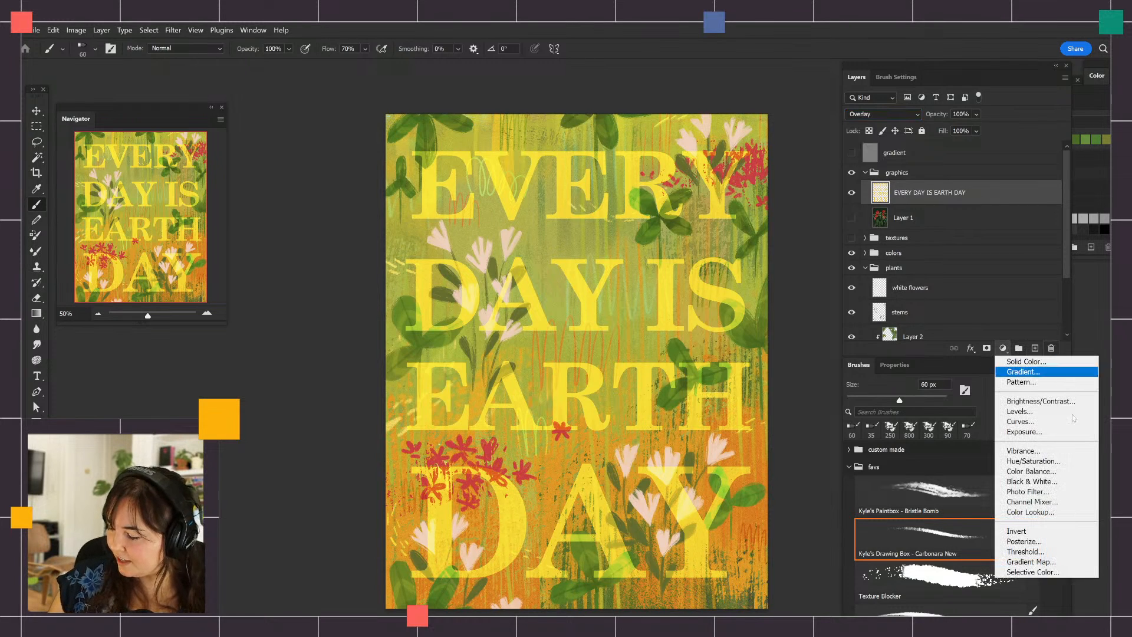
left_click(1056, 463)
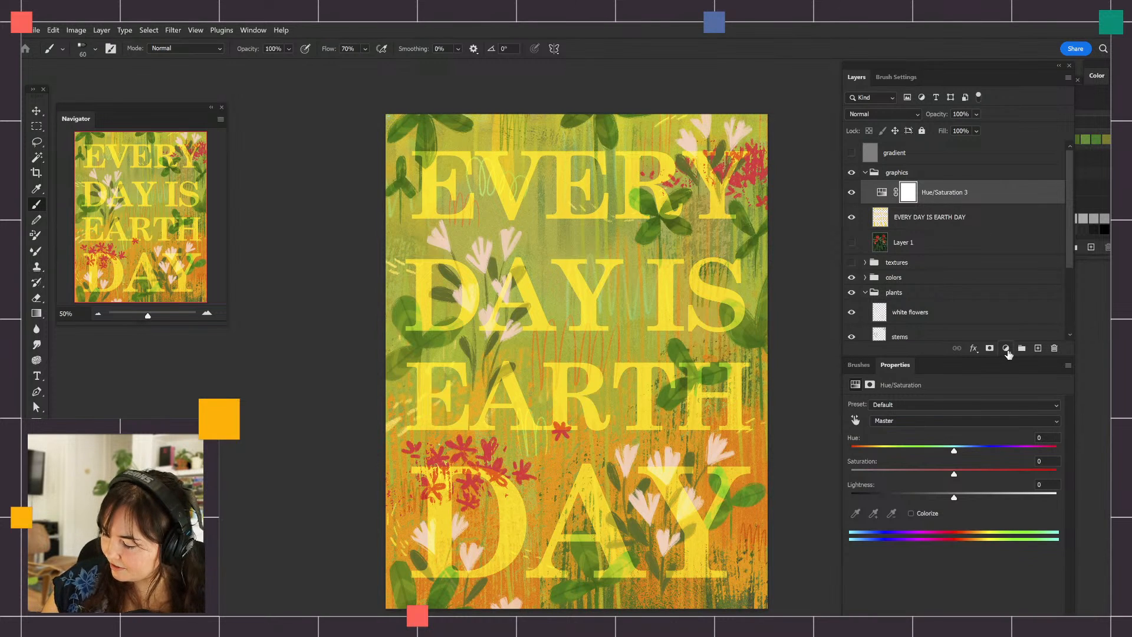
left_click(1007, 348)
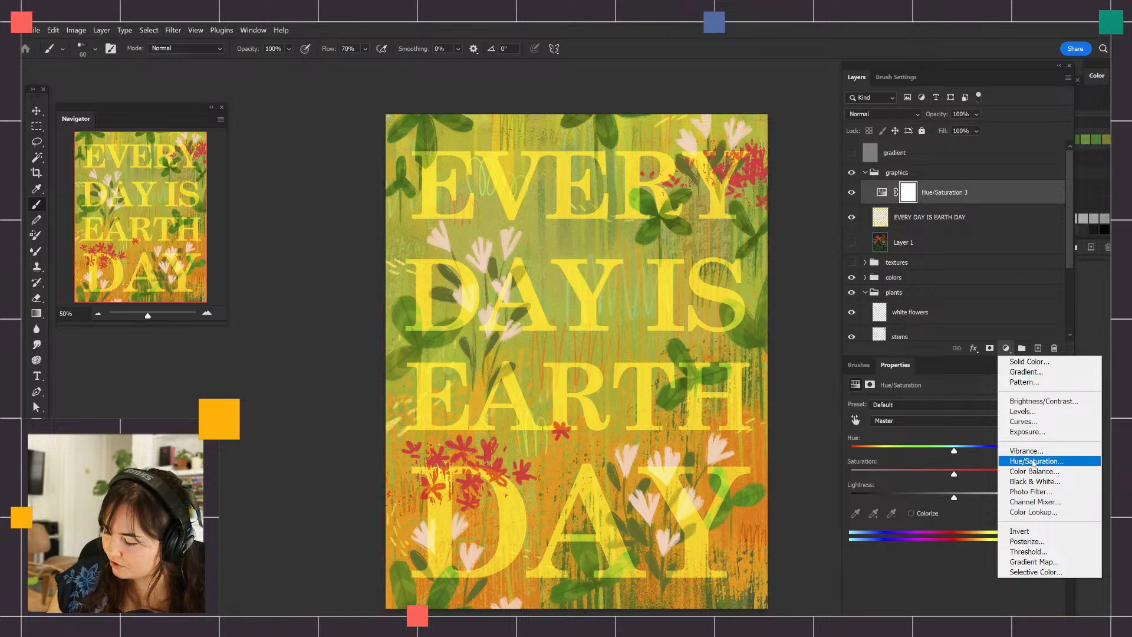
left_click(931, 194)
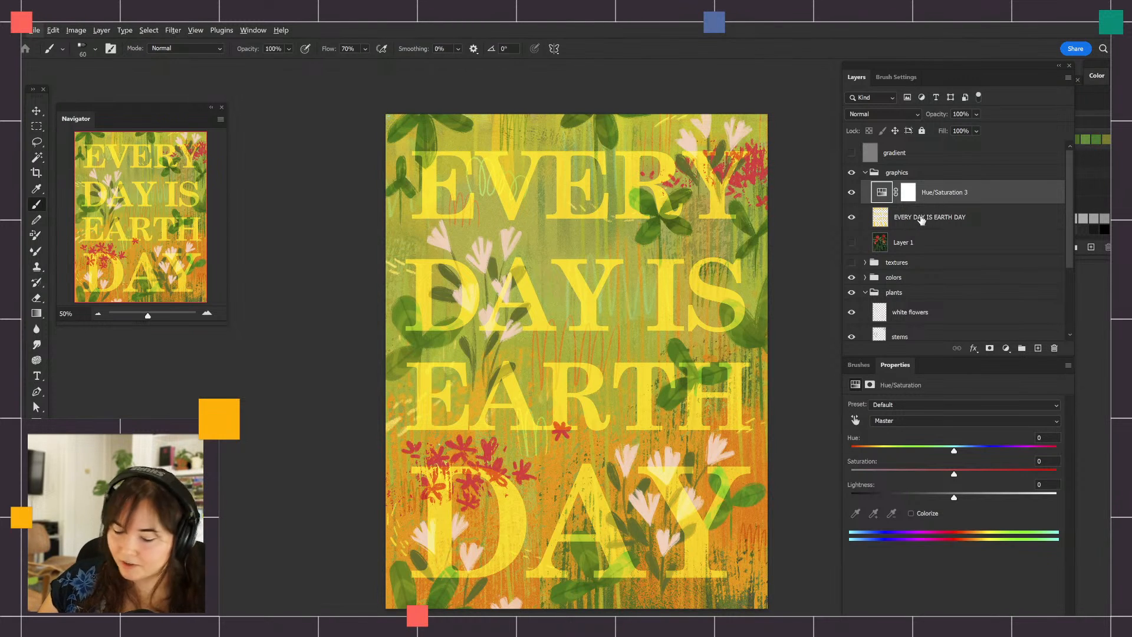
left_click_drag(924, 222, 931, 203)
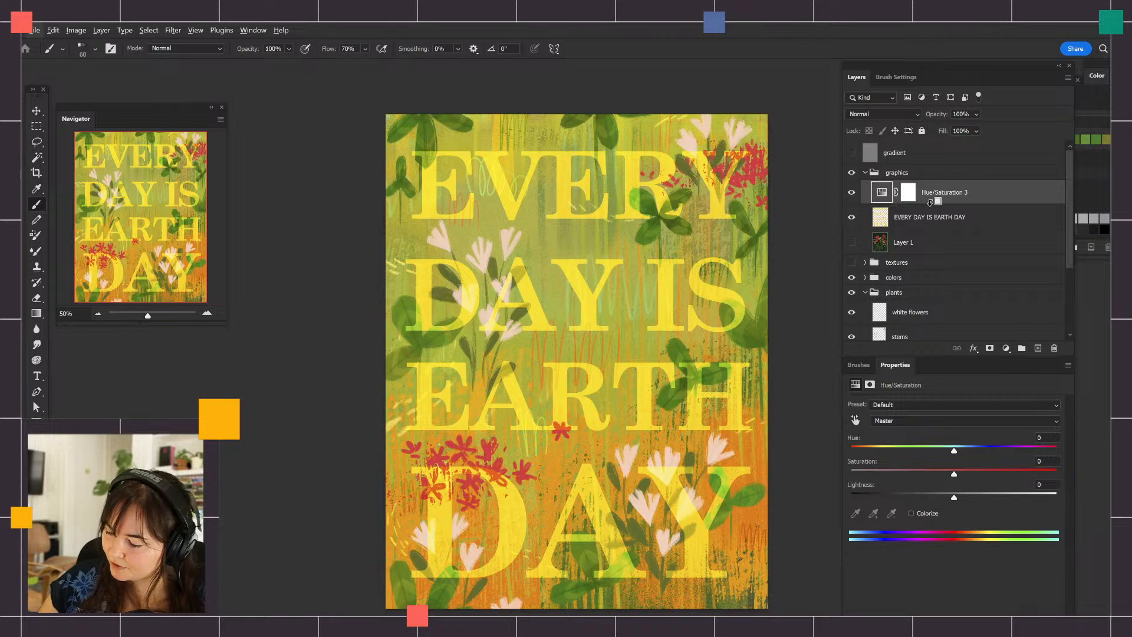
left_click(931, 203, "alt")
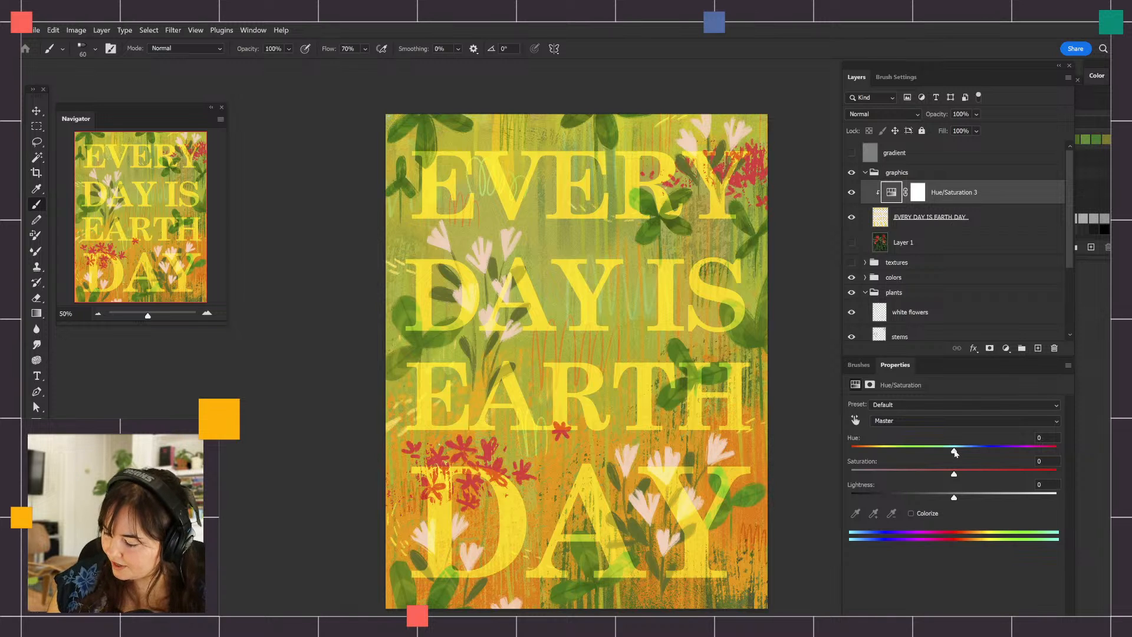
Set the clipped adjustment's hue to +45, saturation to -74 and lightness to +68
left_click_drag(955, 451, 1009, 496)
left_click_drag(1000, 452, 1000, 456)
left_click_drag(920, 474, 878, 475)
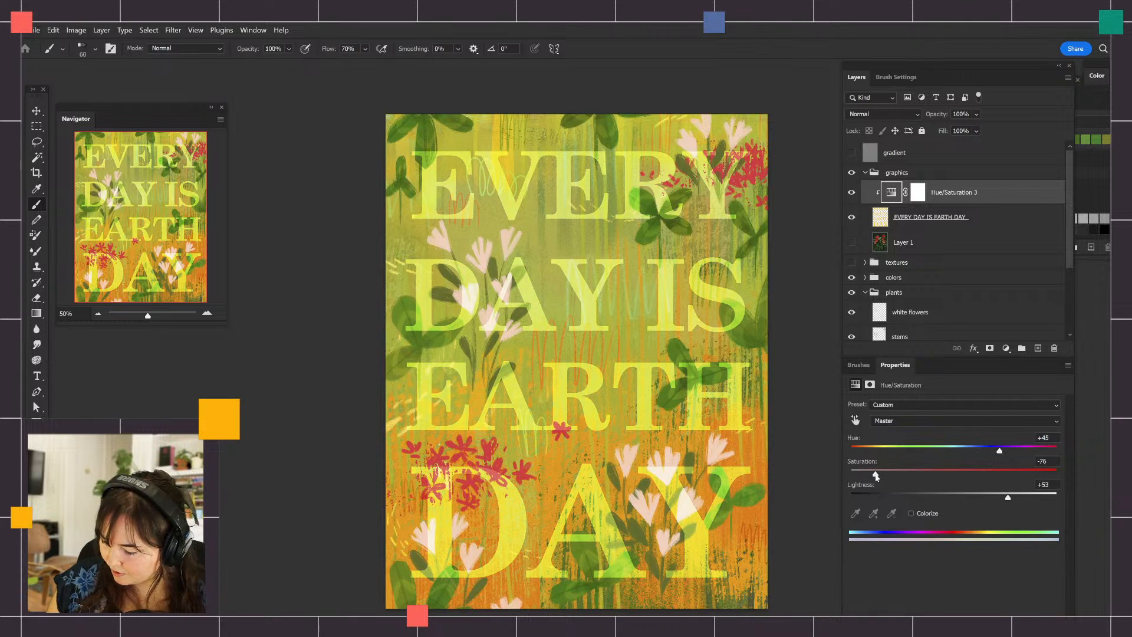
left_click_drag(1016, 504, 1034, 493)
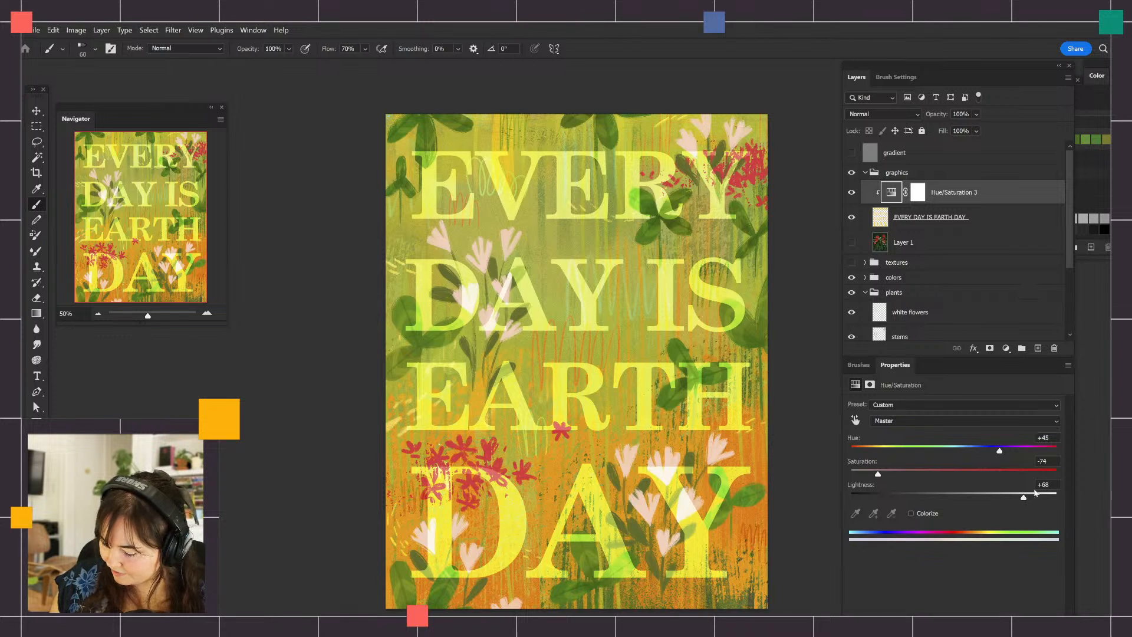
Toggle the Hue/Saturation adjustment's visibility to compare the lettering with and without it
left_click(851, 193)
left_click(851, 193)
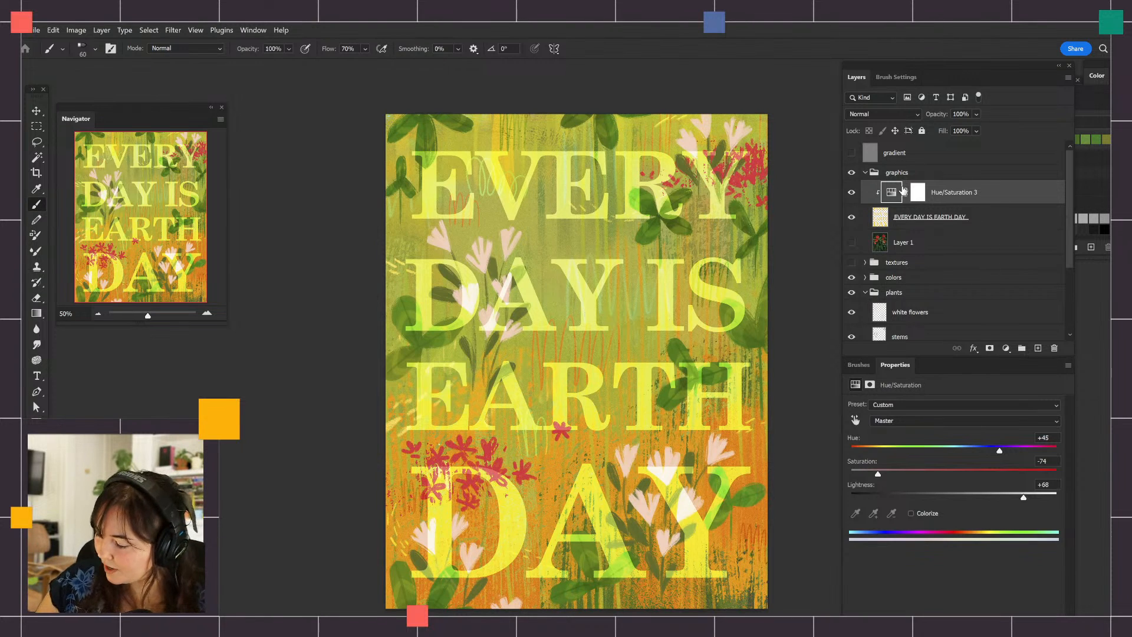
left_click(851, 193)
left_click(851, 193)
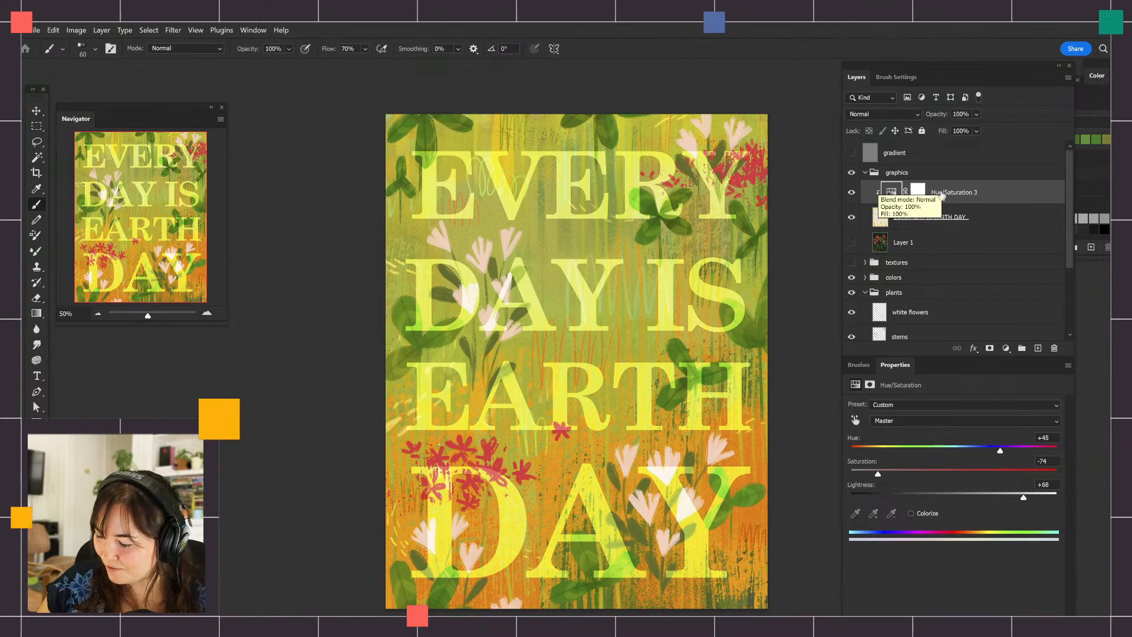
Add a layer above Layer 1 and enter the artist's website address as a text line between EARTH and DAY
left_click(1026, 241)
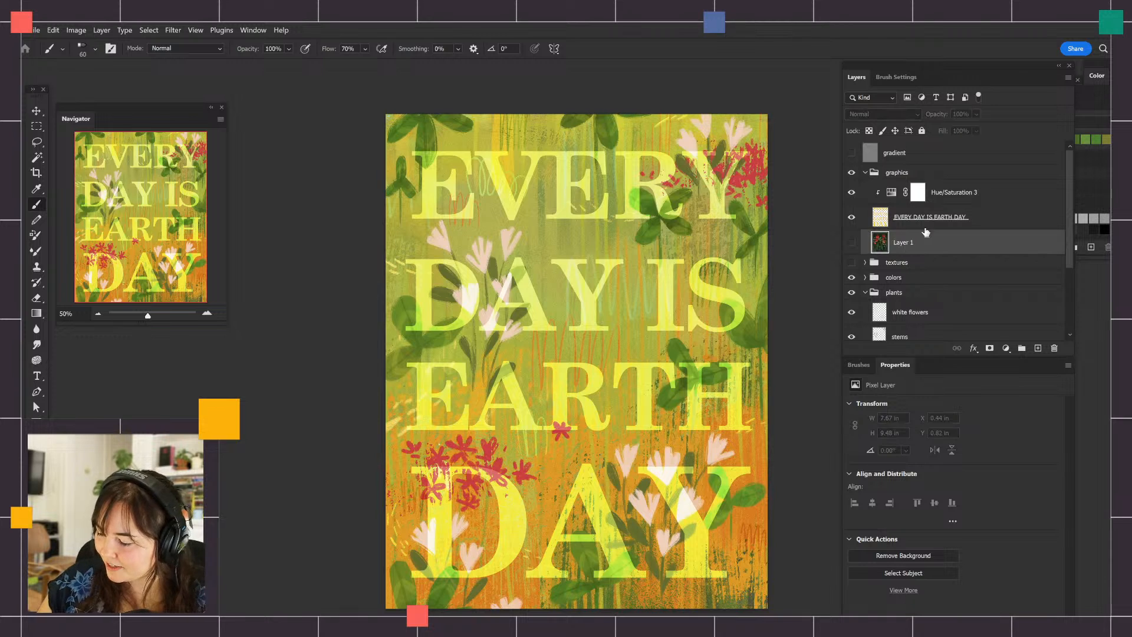
left_click(1038, 349)
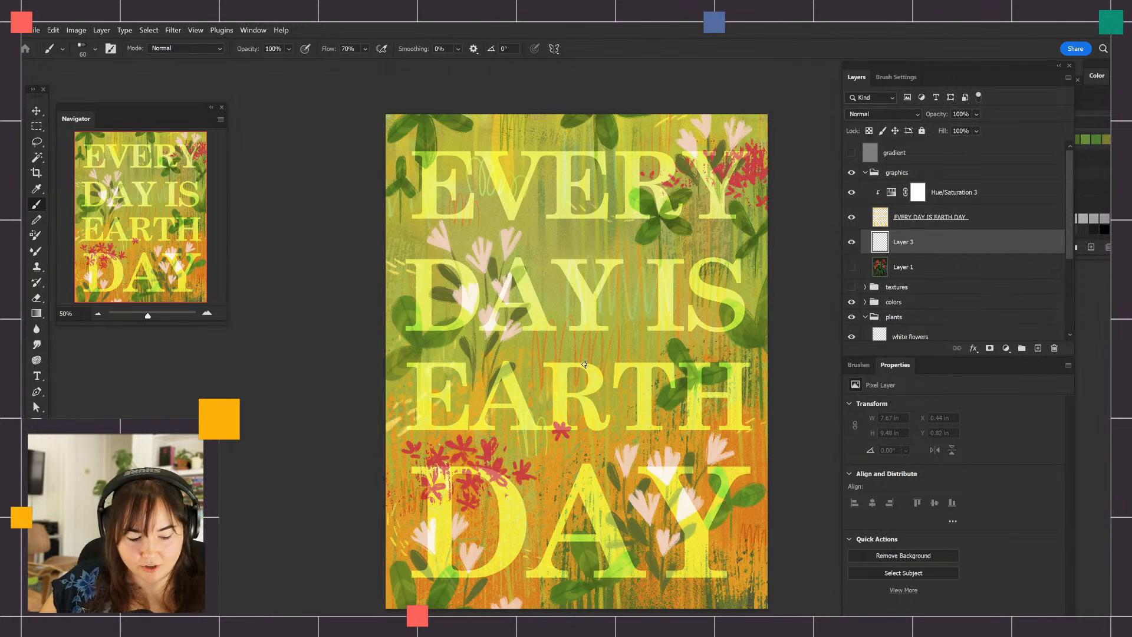
key("t")
left_click(572, 454)
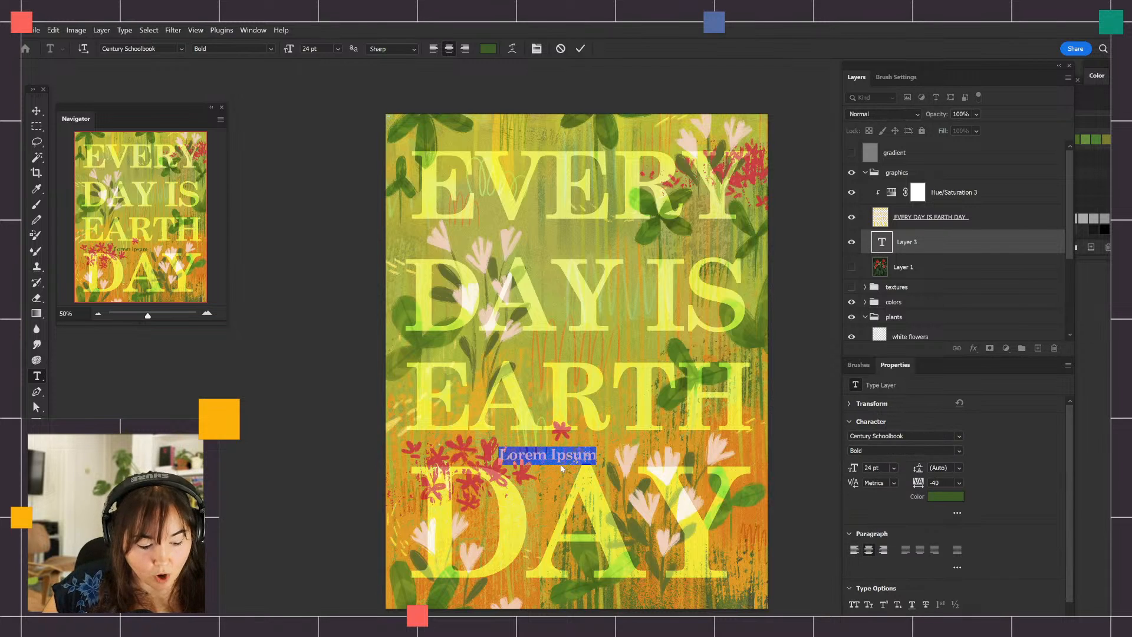
type("AnnaD")
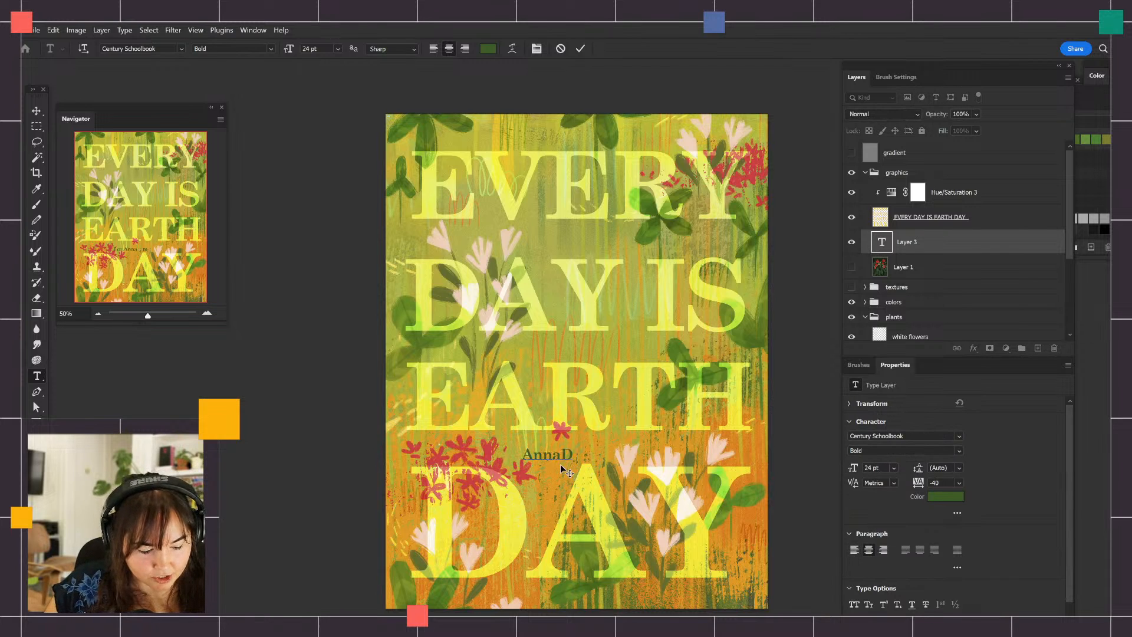
type("avisc")
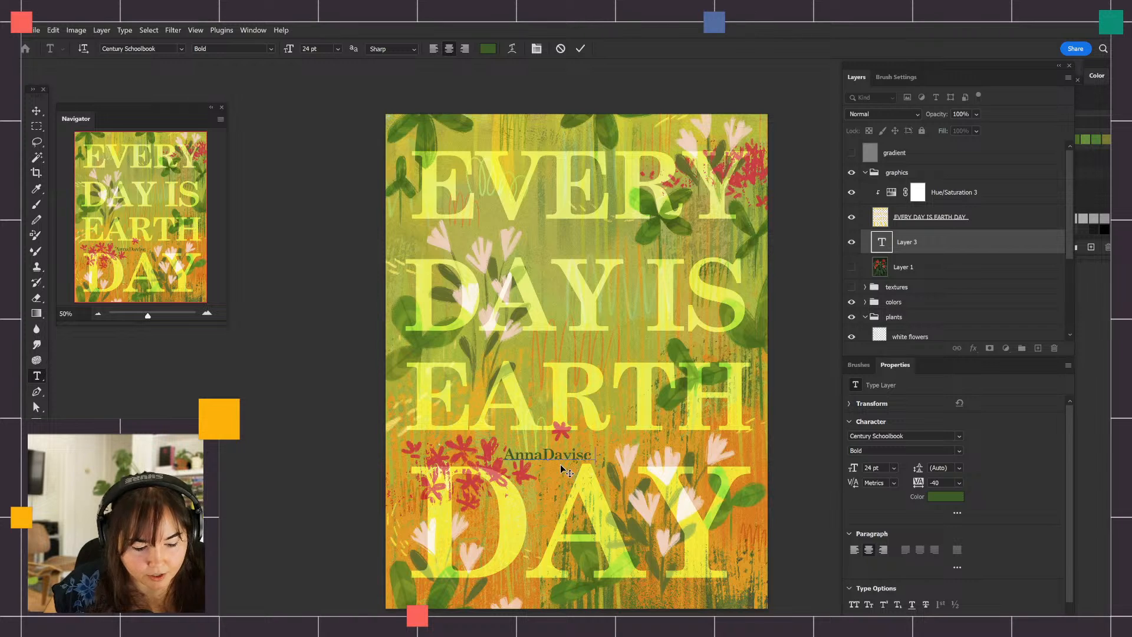
type("ourt")
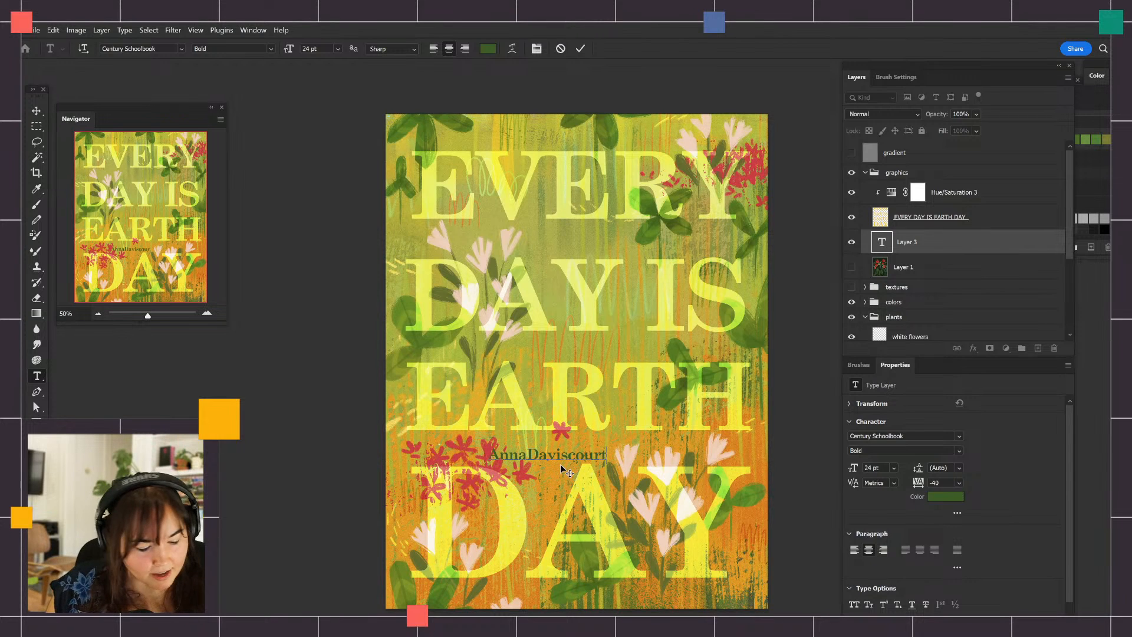
type(".com")
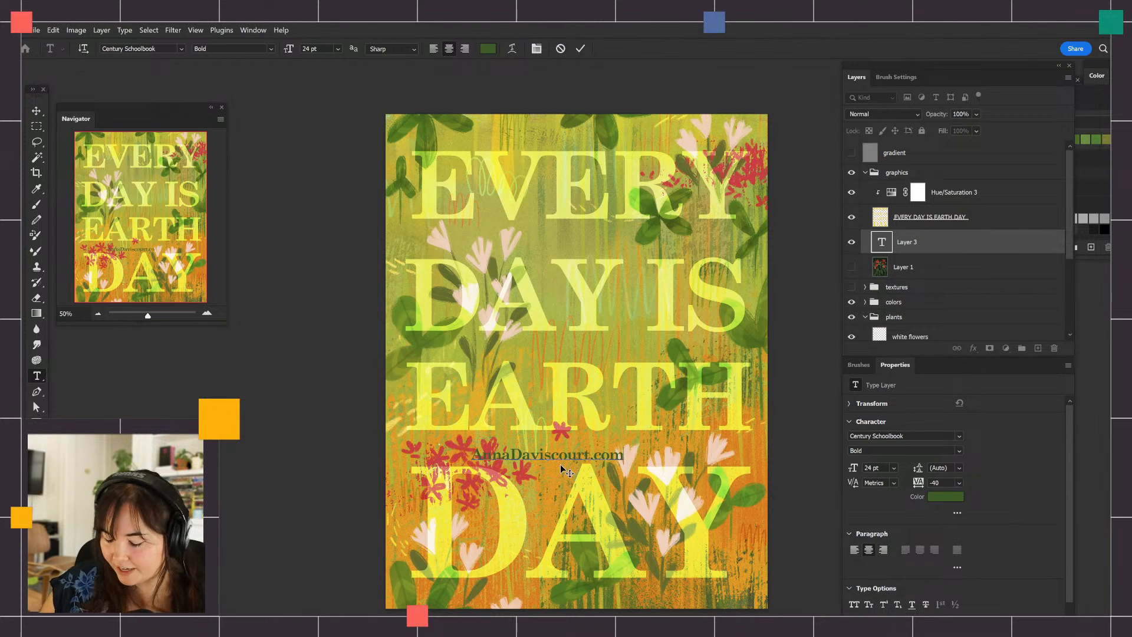
key("ctrl+Return")
key("v")
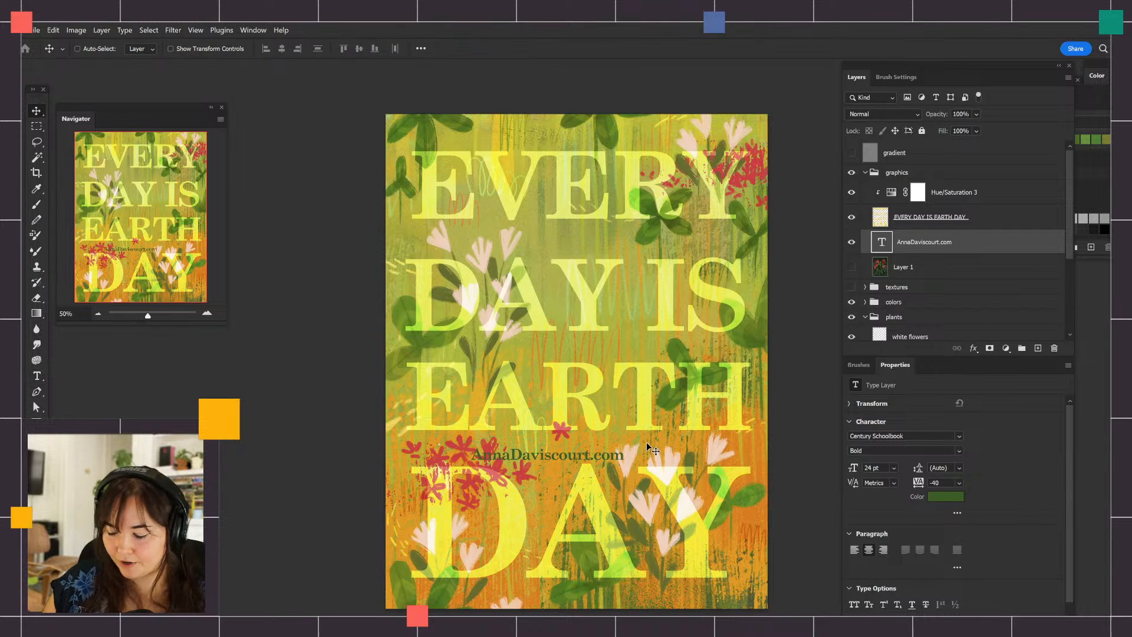
Change the website text's color to a very pale green
double_click(618, 454)
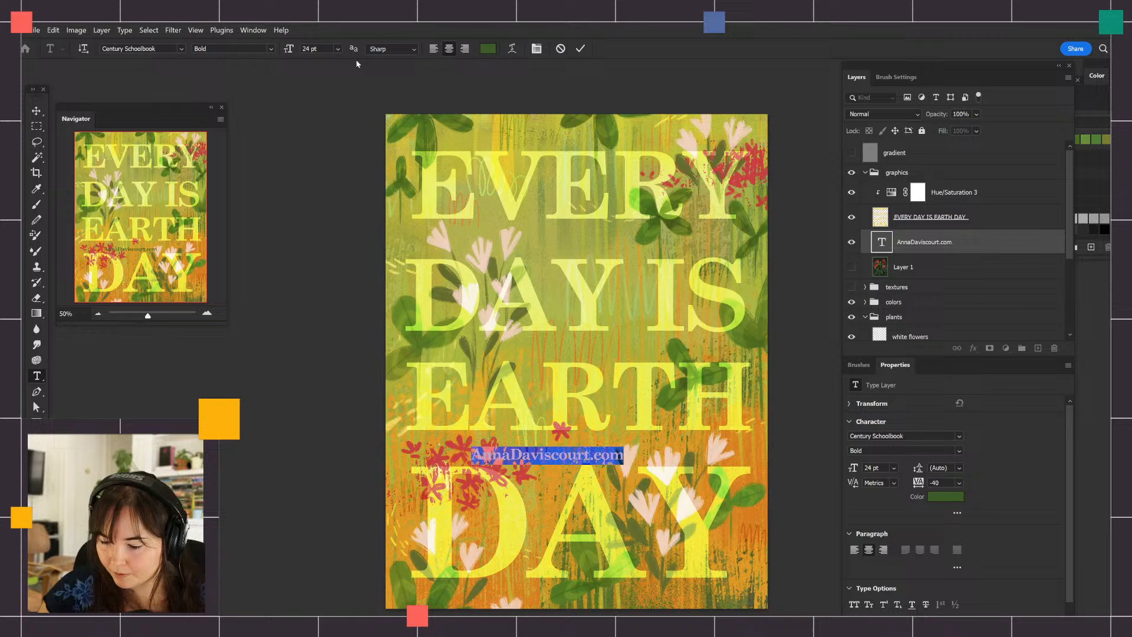
left_click(488, 49)
left_click_drag(803, 331, 732, 272)
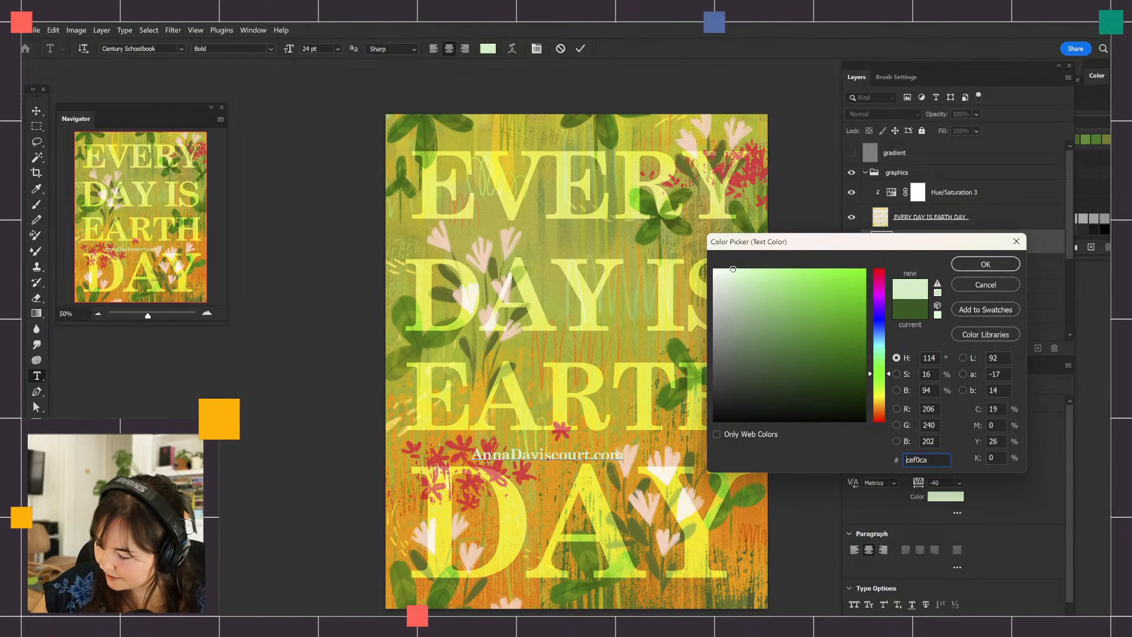
left_click(985, 264)
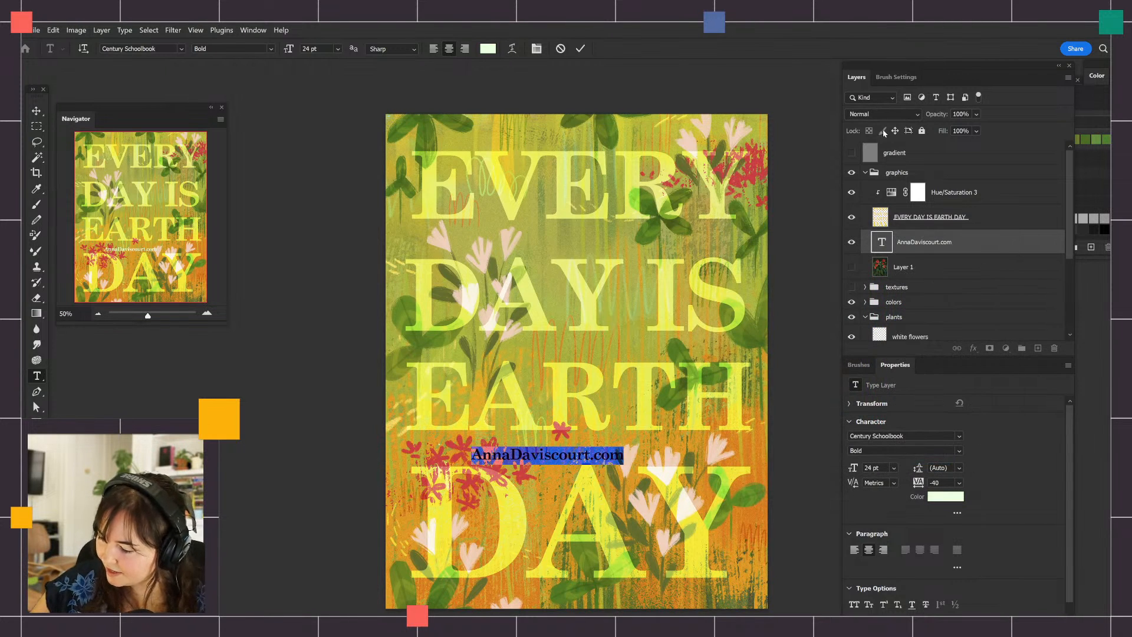
key("Escape")
key("v")
Set the website text layer to Overlay and move the text to the artwork's lower-right corner
left_click(918, 114)
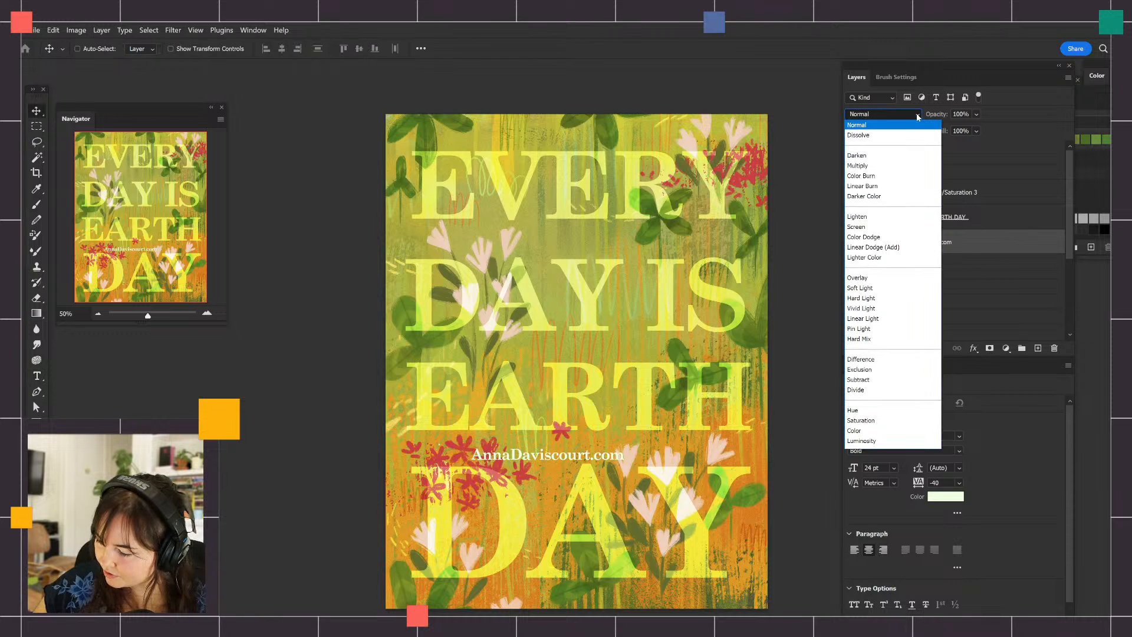
left_click(860, 278)
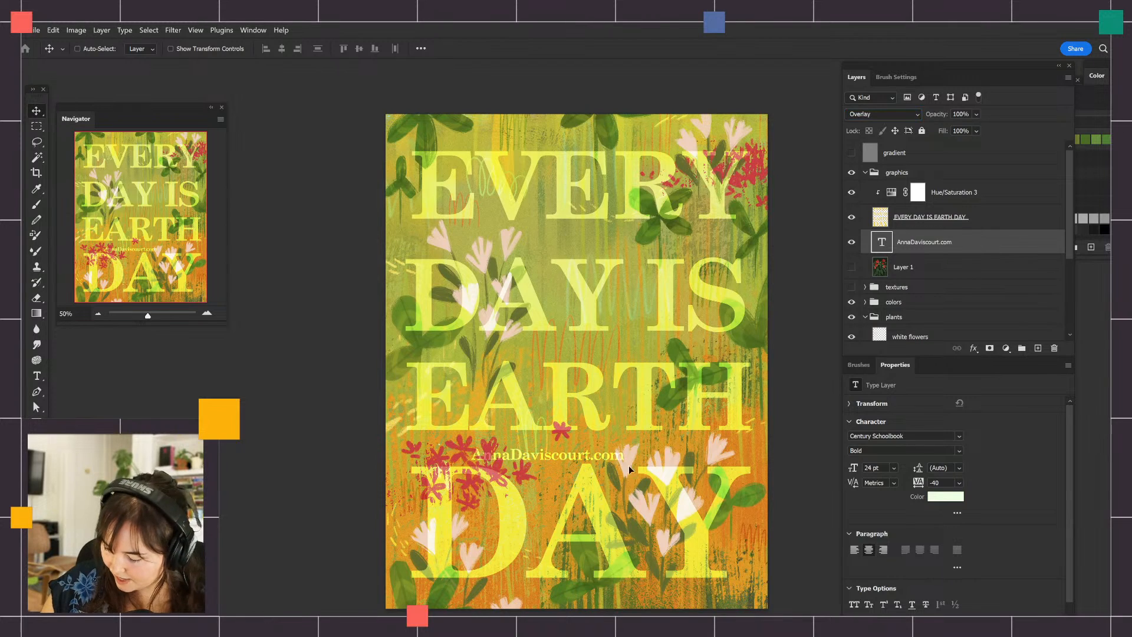
left_click_drag(629, 465, 769, 583)
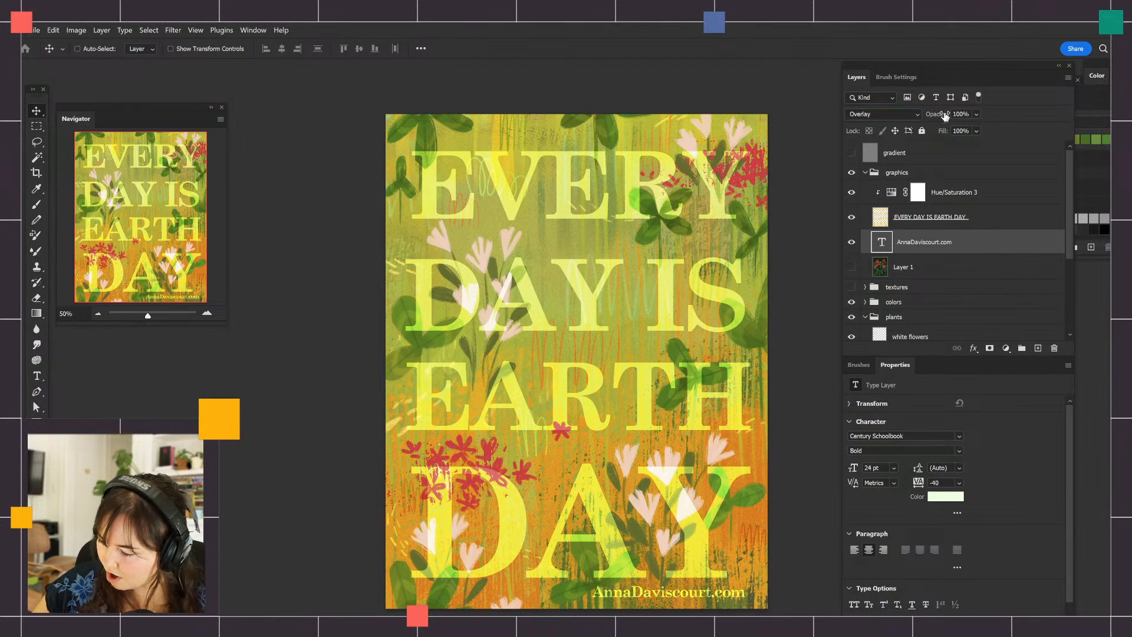
Lower the website text layer's opacity to 51% and hide the EVERY DAY IS EARTH DAY lettering layer
mouse_move(946, 116)
left_mouse_down()
mouse_move(927, 118)
mouse_move(946, 115)
left_mouse_up()
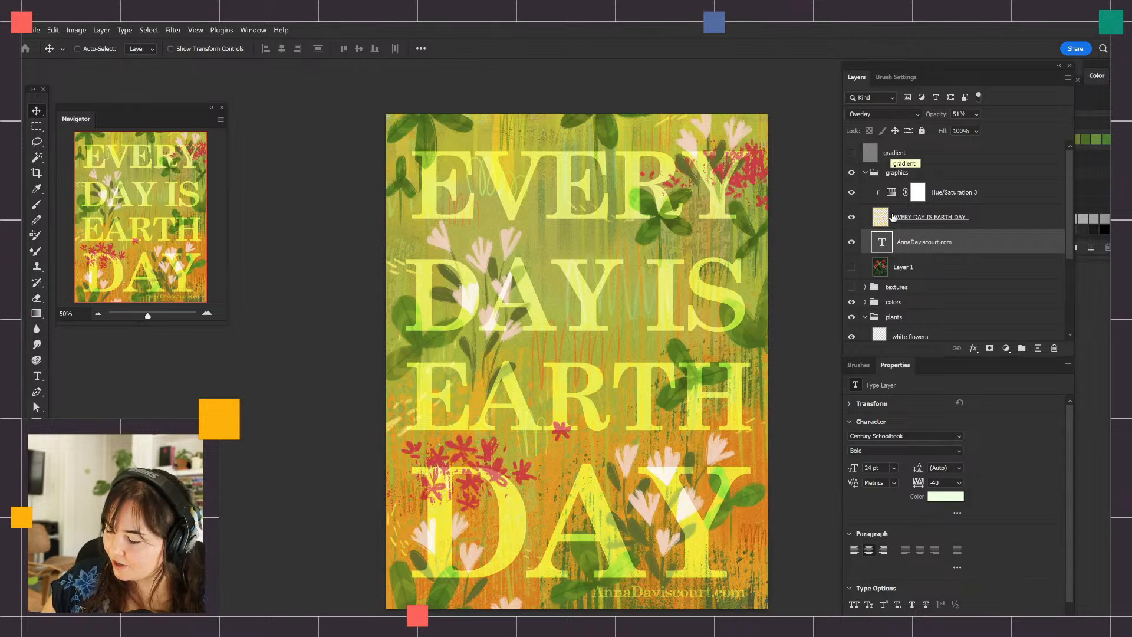
left_click(851, 217)
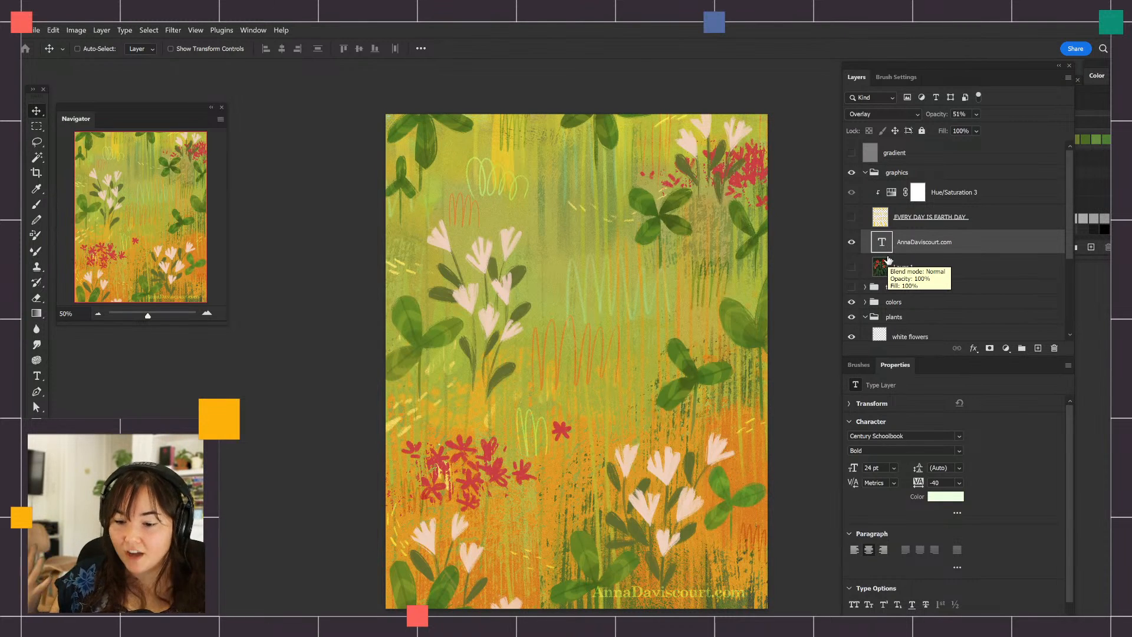
Show Layer 1, the painting of red tulips and fish, and set its blend mode to Overlay
left_click(853, 269)
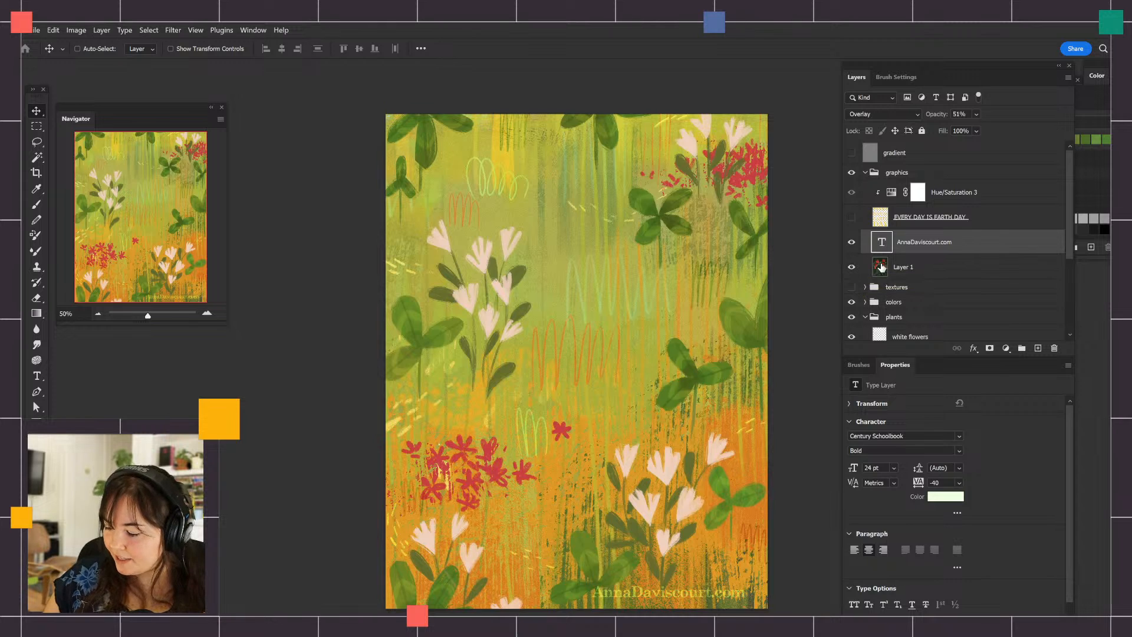
left_click(996, 263)
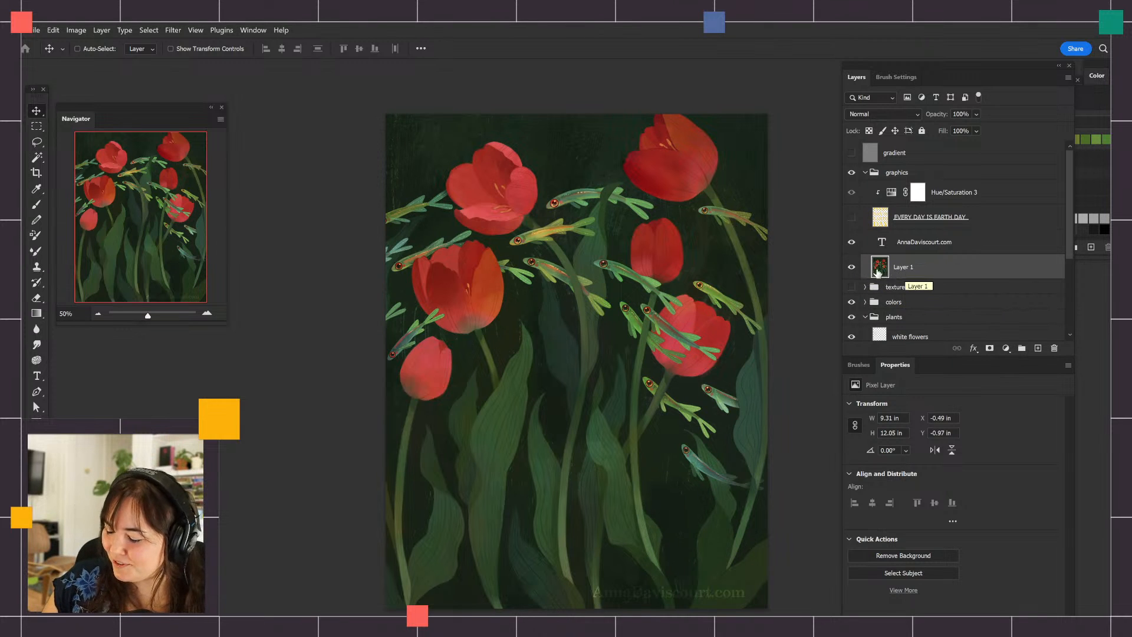
left_click(881, 115)
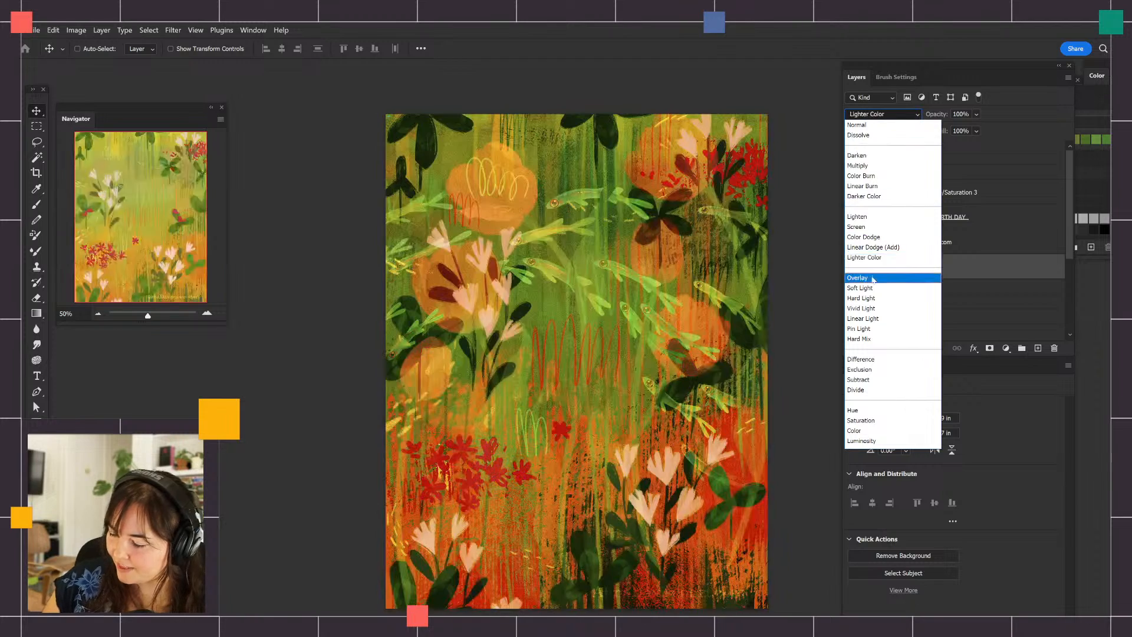
left_click(875, 278)
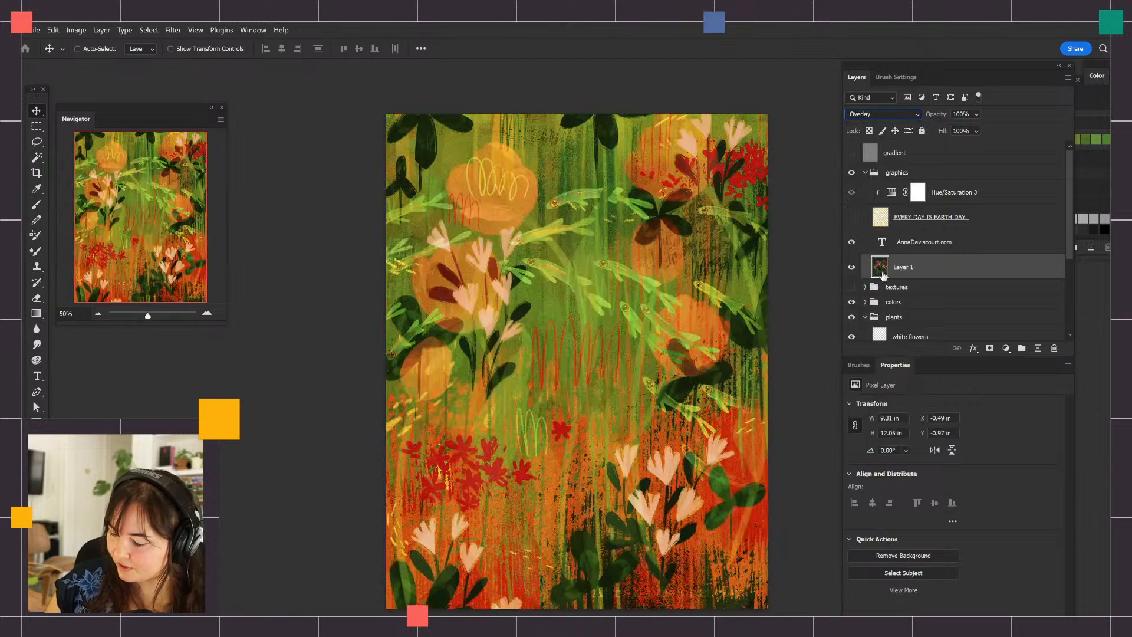
Compare the artwork with and without Layer 1, and lower Layer 1's opacity to 67%
left_click(852, 267)
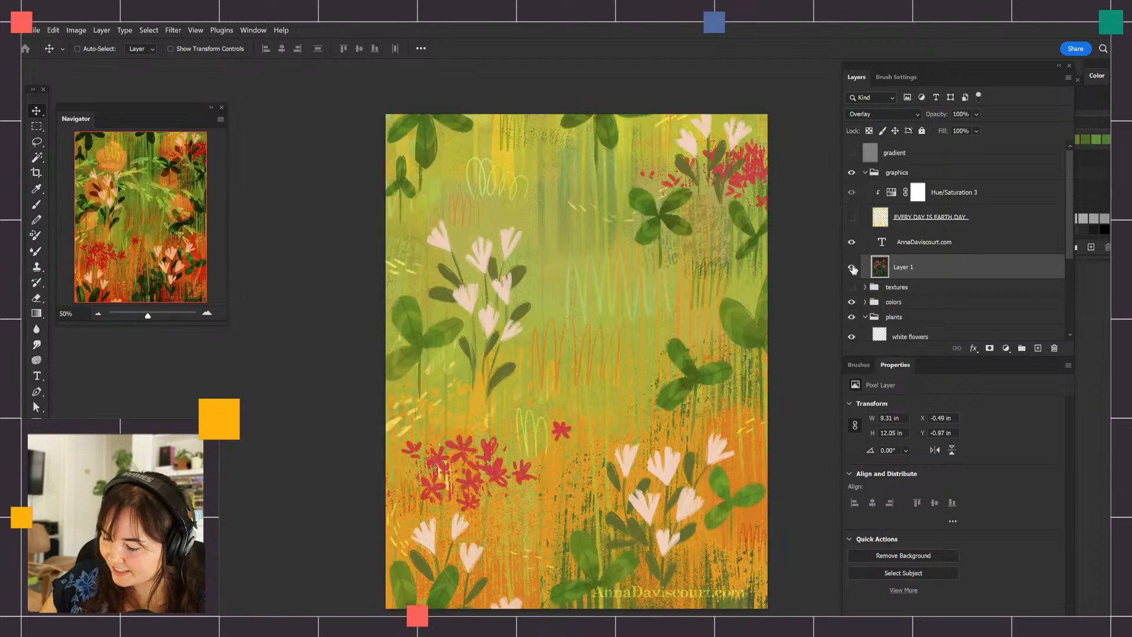
left_click(851, 267)
left_click(852, 267)
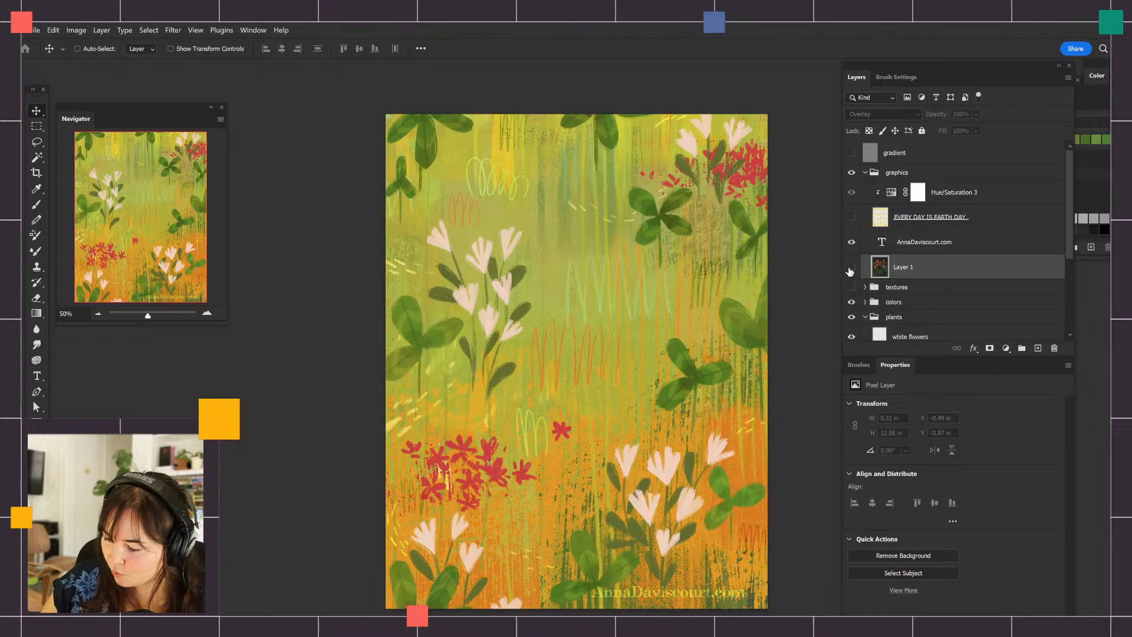
left_click(851, 267)
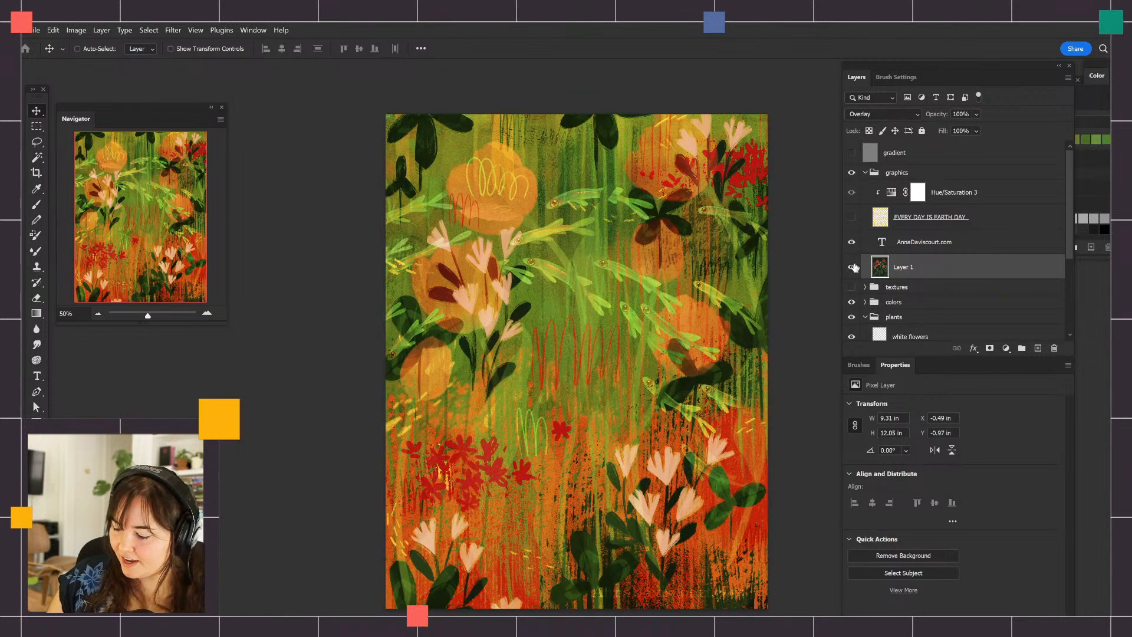
left_click_drag(945, 114, 937, 116)
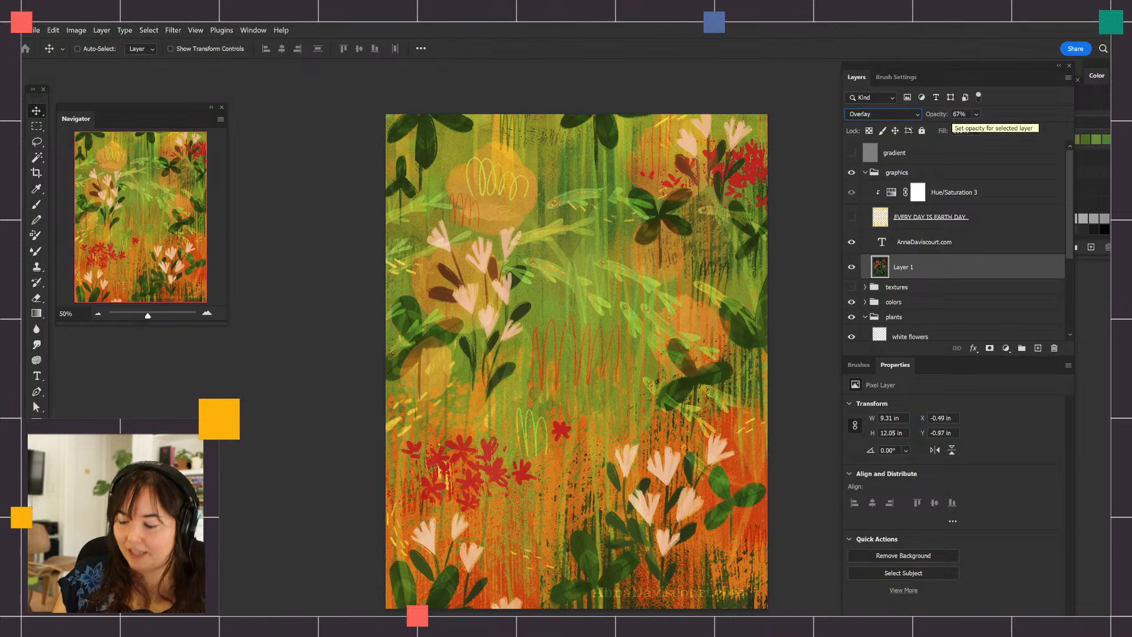
Preview the EVERY DAY IS EARTH DAY lettering over the blend, hide it again, and check the artwork without Layer 1
left_click(851, 216)
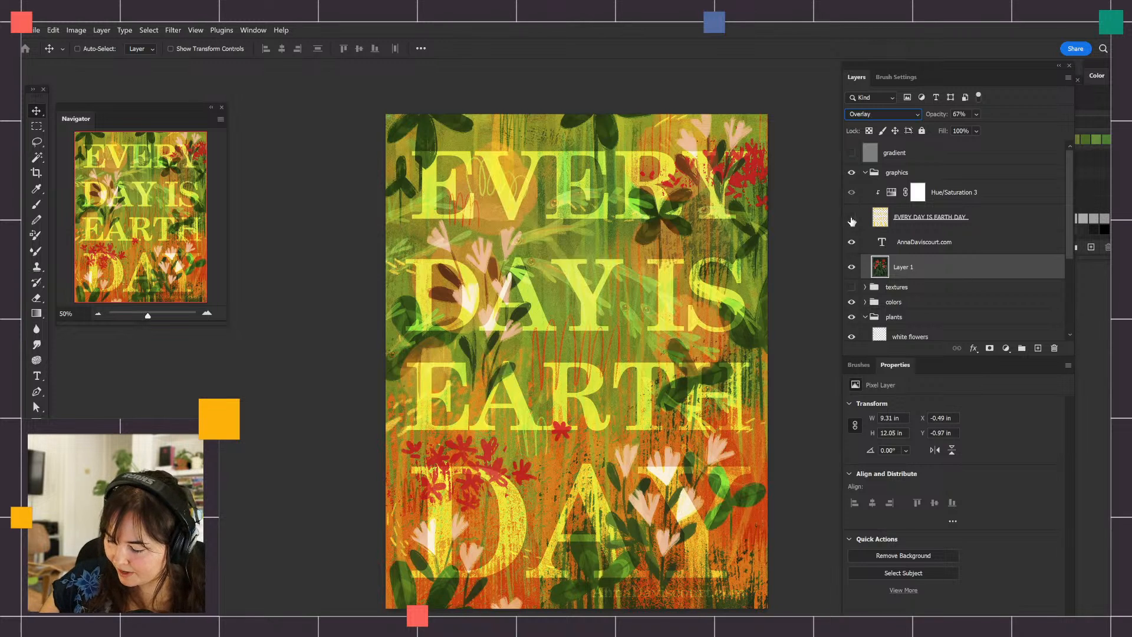
left_click(851, 217)
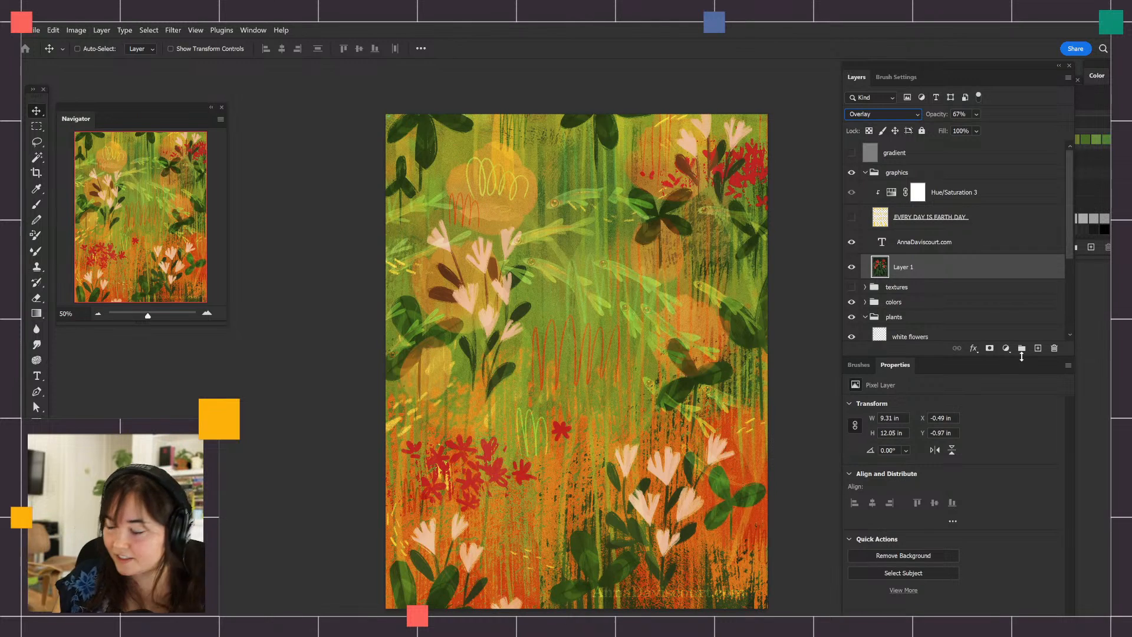
left_click(853, 266)
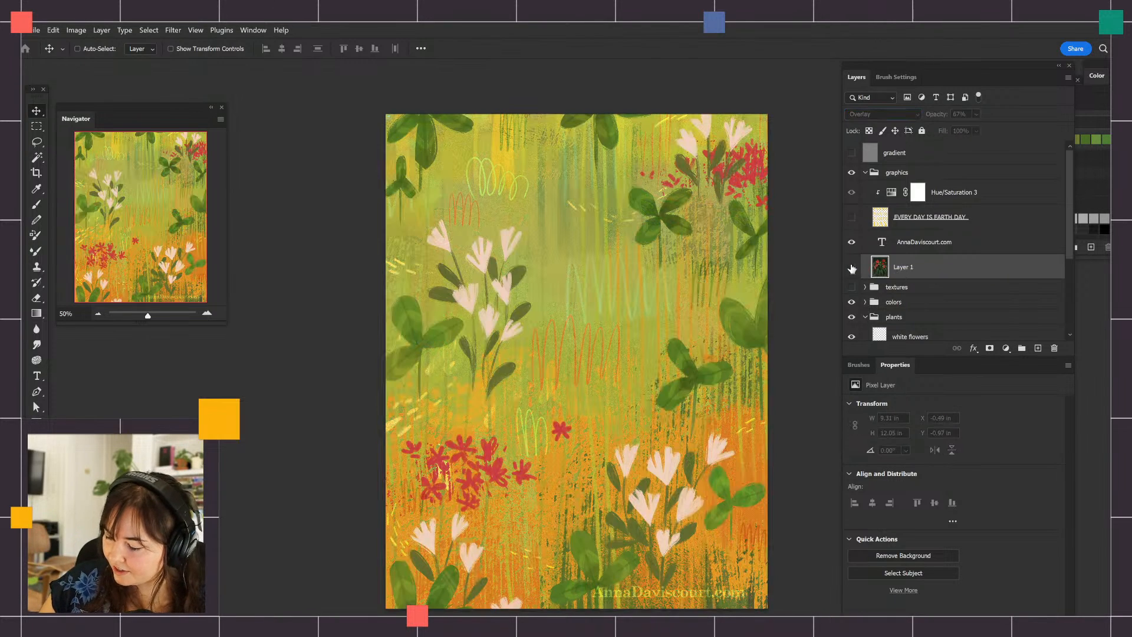
left_click(855, 267)
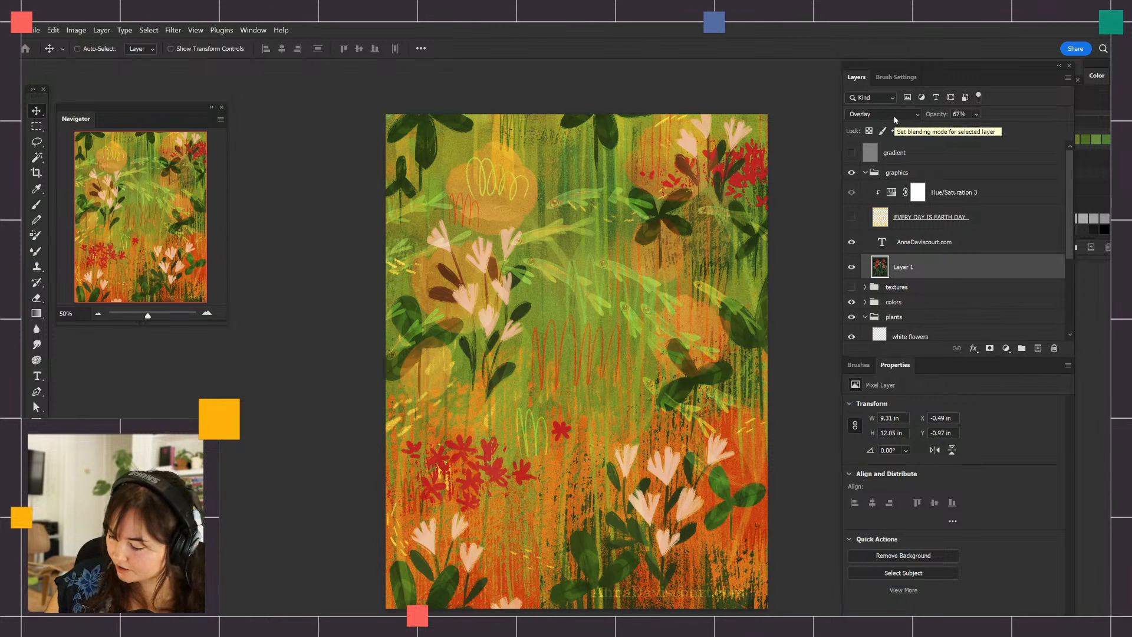
Add a Levels adjustment layer above Layer 1 and clip it to Layer 1
left_click(1006, 348)
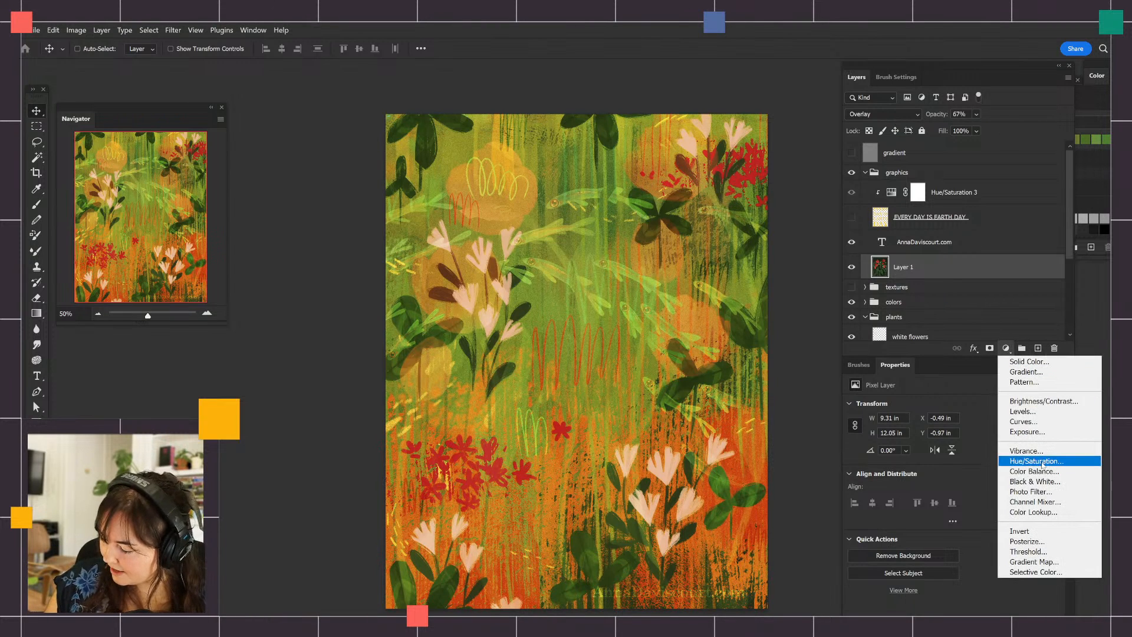
left_click(1023, 411)
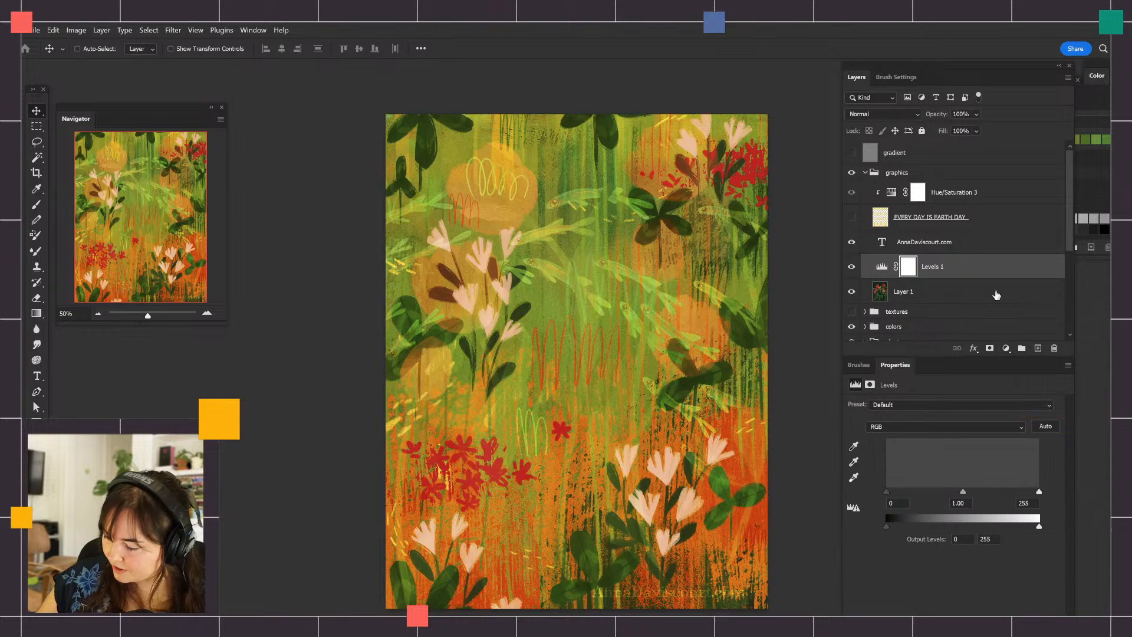
left_click(1006, 348)
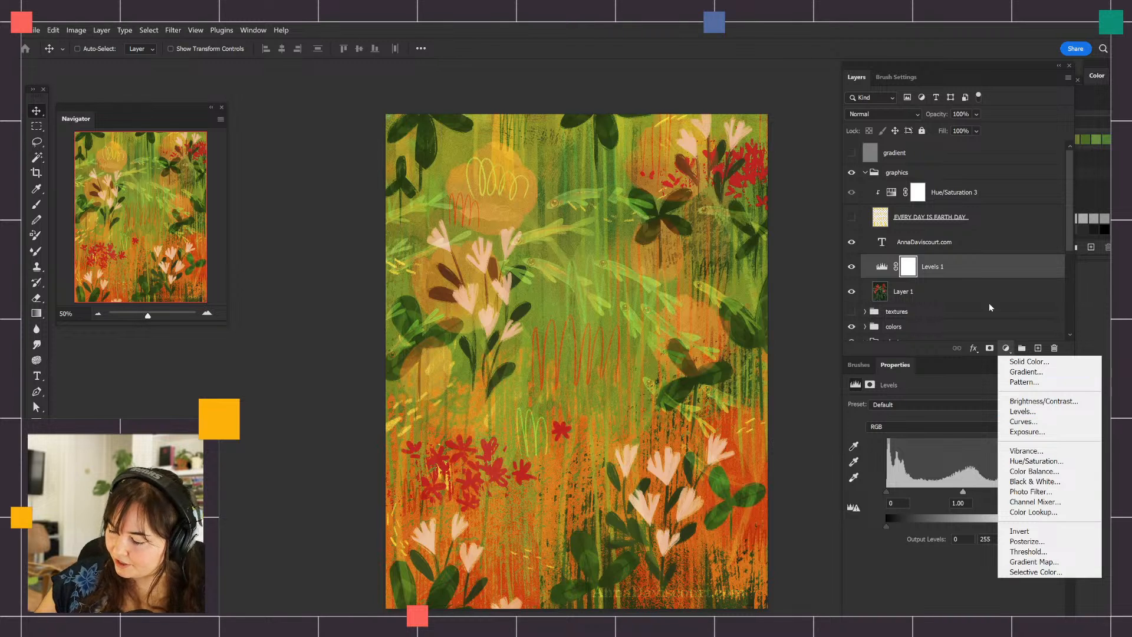
left_click(888, 271)
left_click(891, 278, "alt")
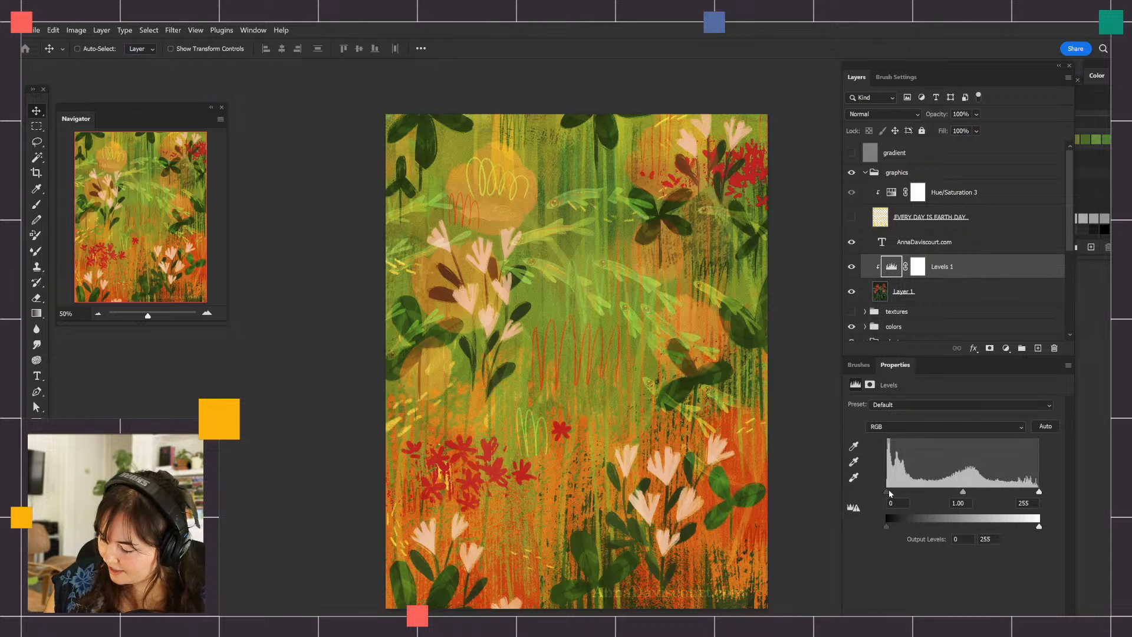
Set the Levels black output to 60 and midtones to 1.48, and return Layer 1's opacity to 100%
left_click_drag(888, 525, 928, 525)
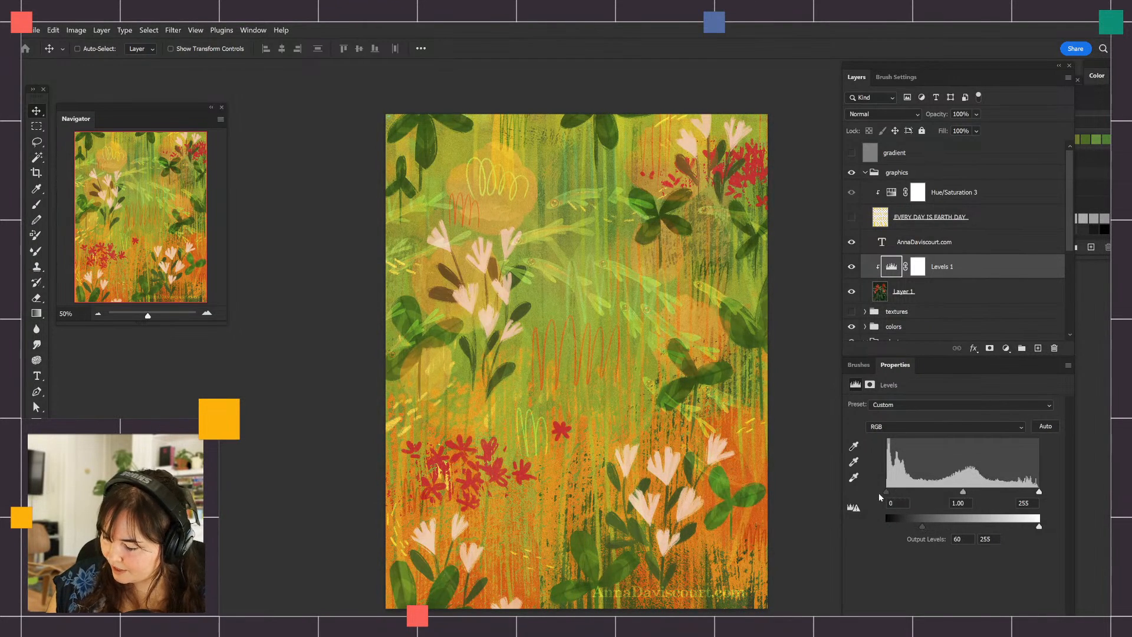
left_click_drag(964, 491, 940, 493)
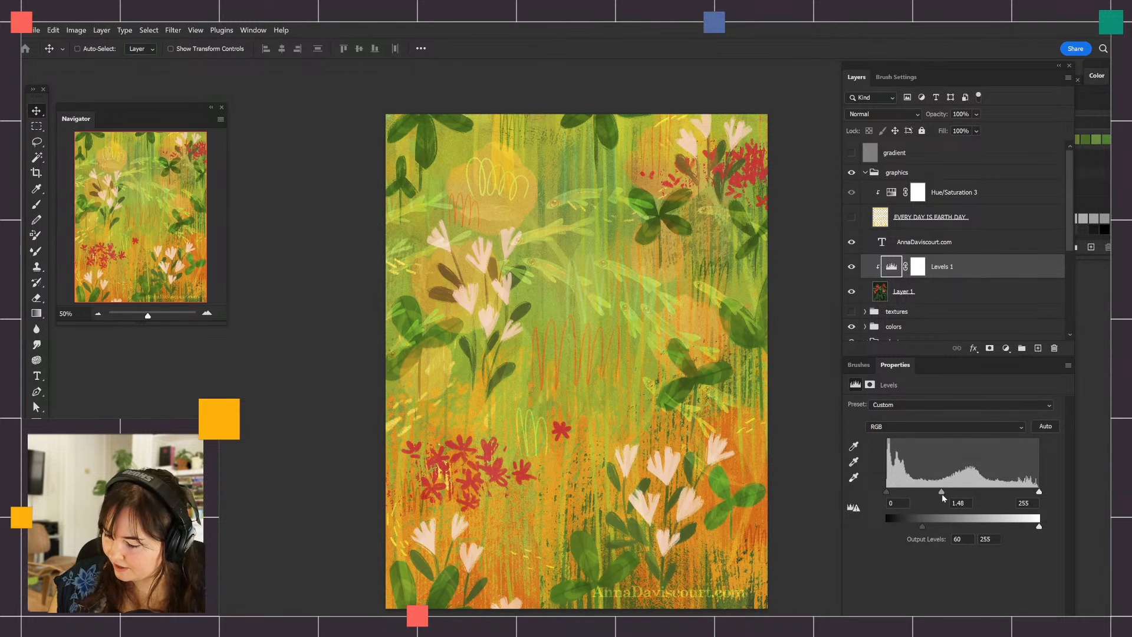
left_click(899, 291)
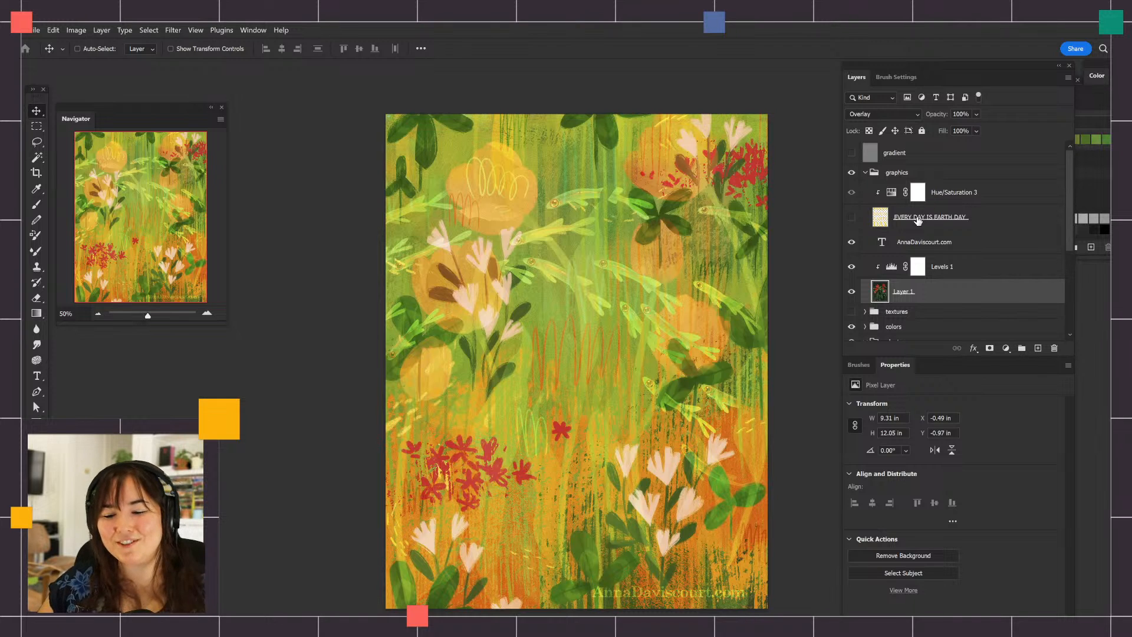
Show the EVERY DAY IS EARTH DAY lettering and compare the poster with and without Layer 1
left_click(851, 217)
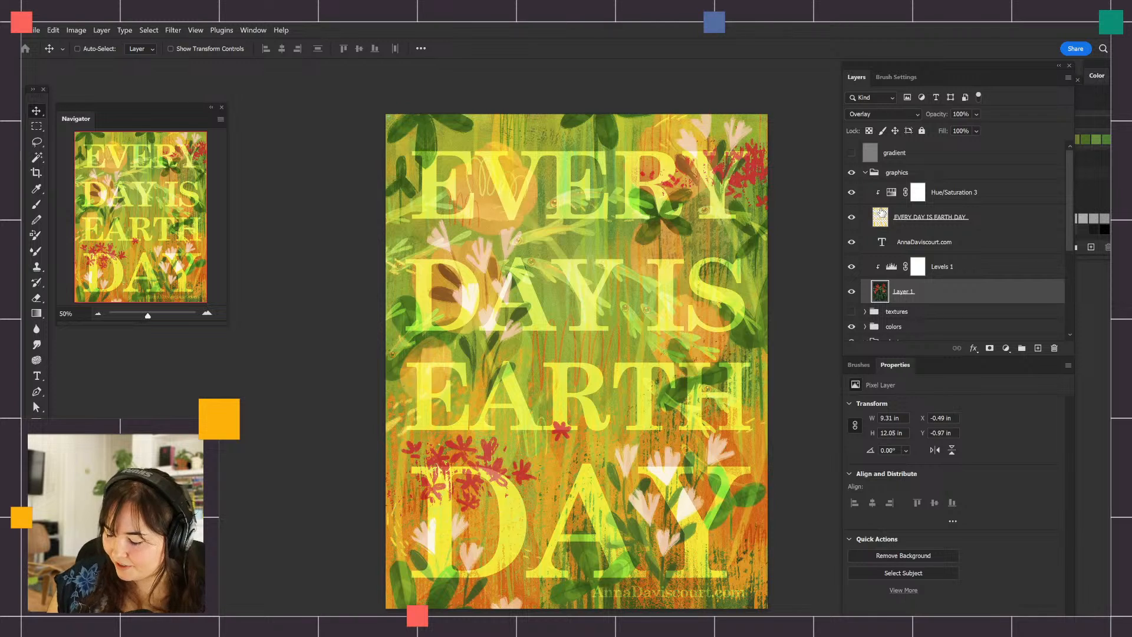
left_click(874, 172)
left_click(865, 173)
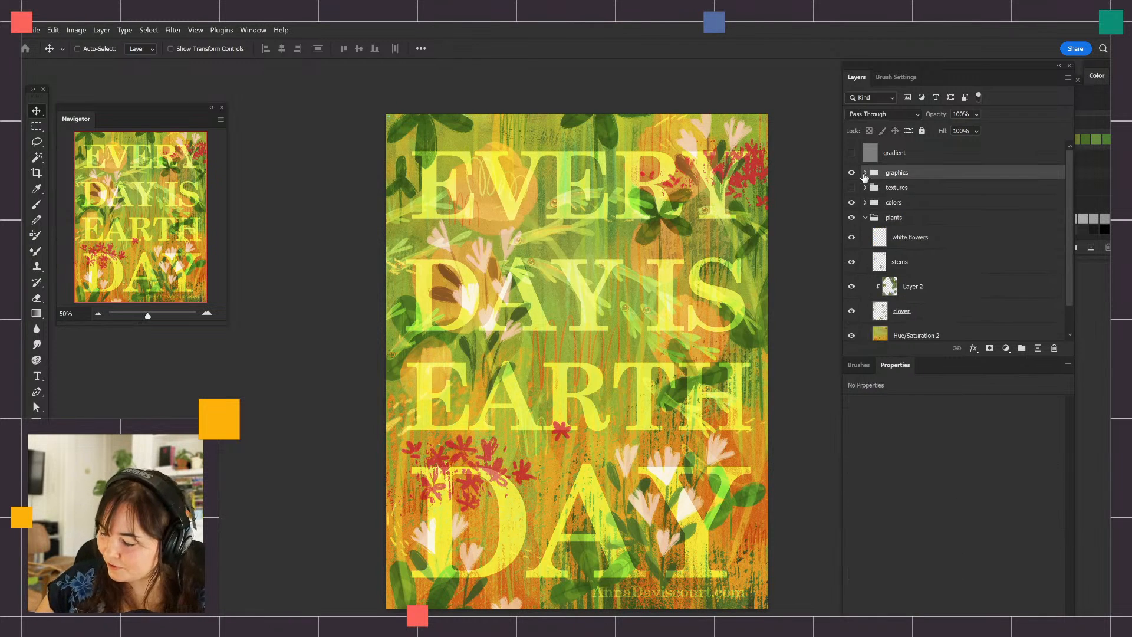
left_click(865, 173)
left_click(851, 292)
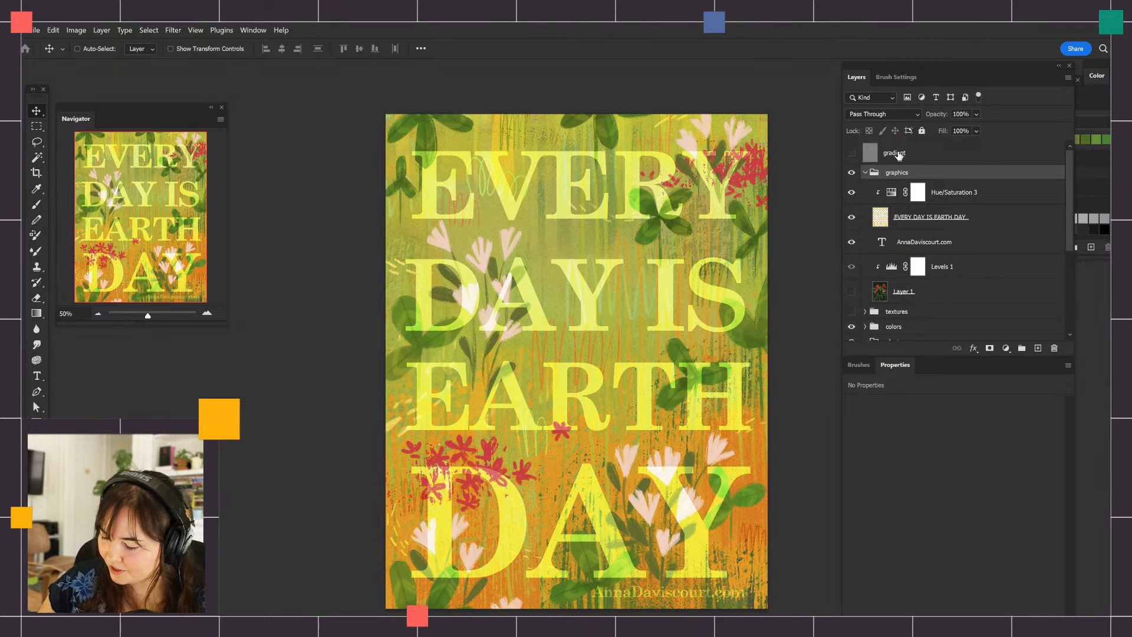
left_click(851, 292)
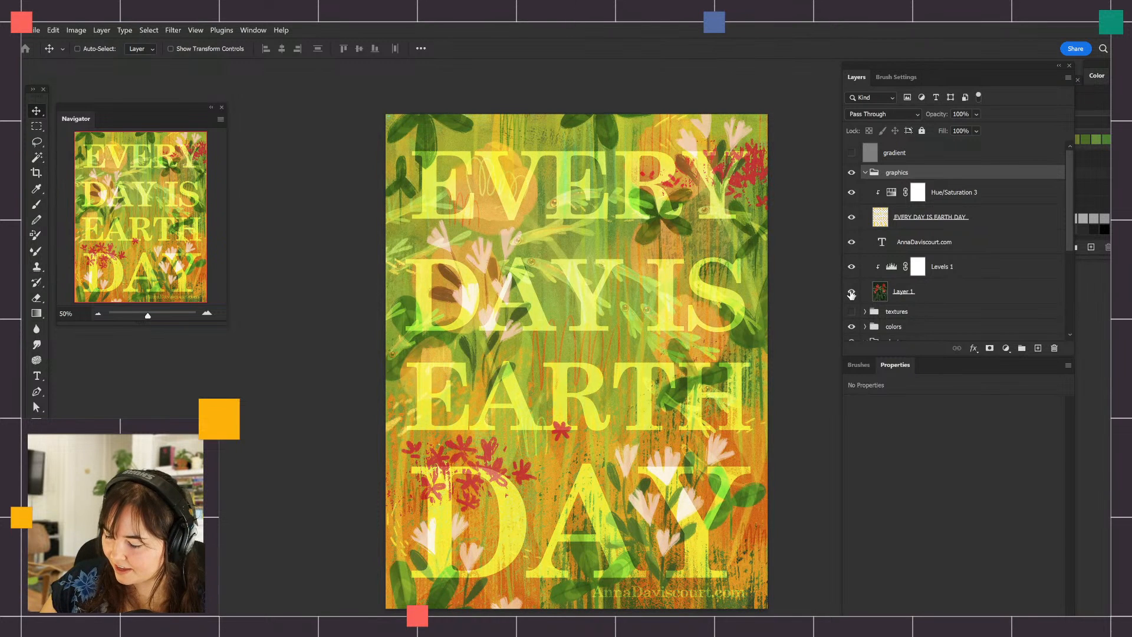
left_click(851, 292)
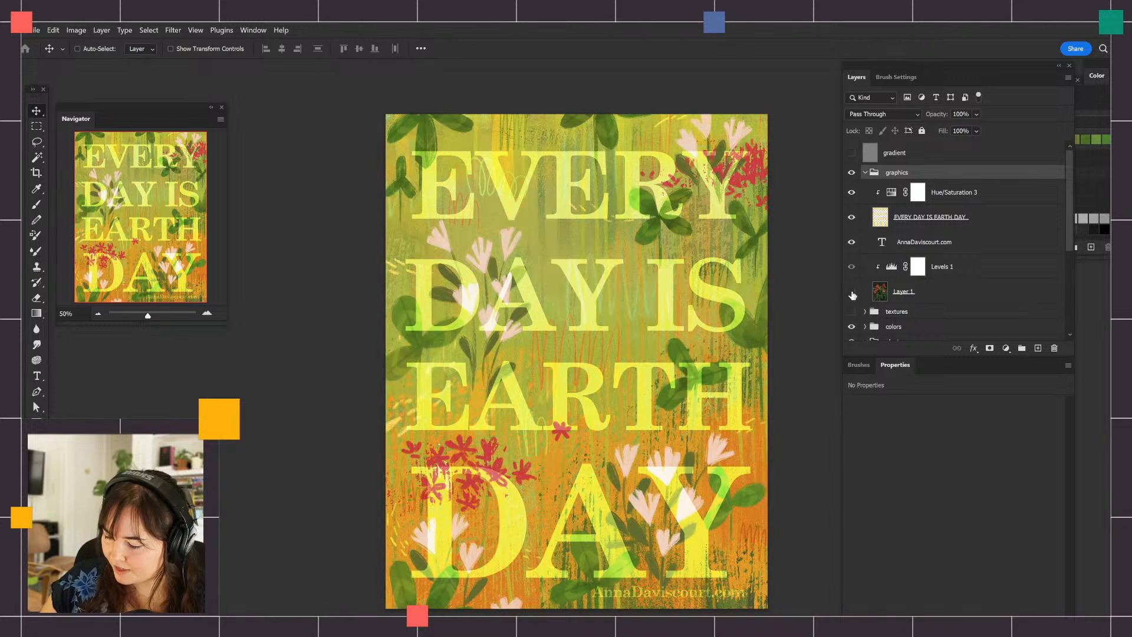
left_click(851, 292)
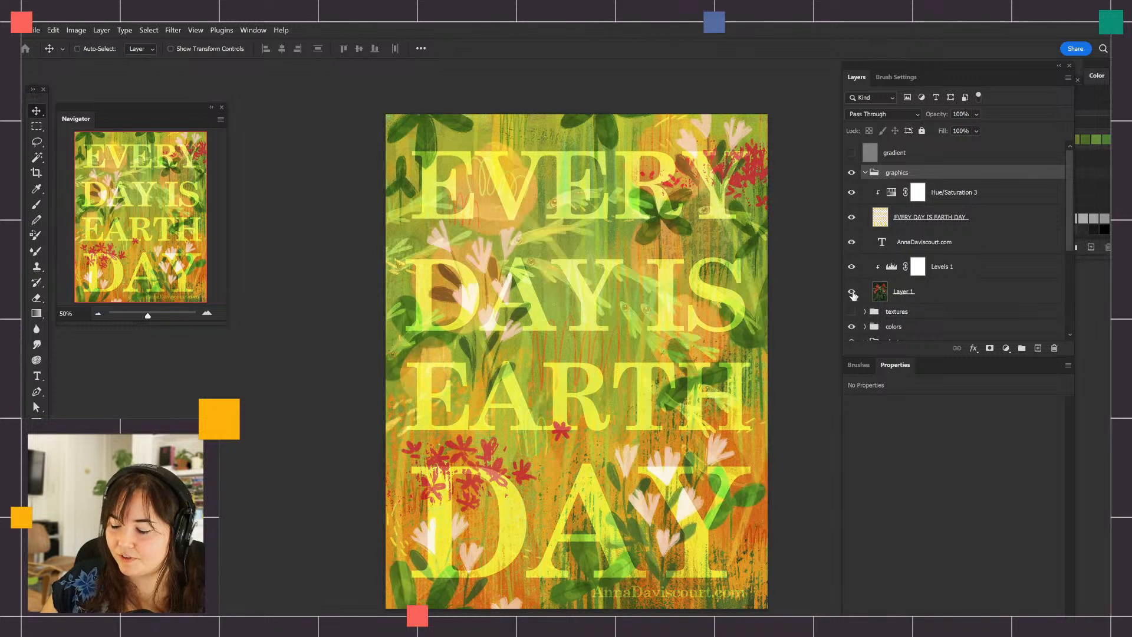
left_click(901, 215)
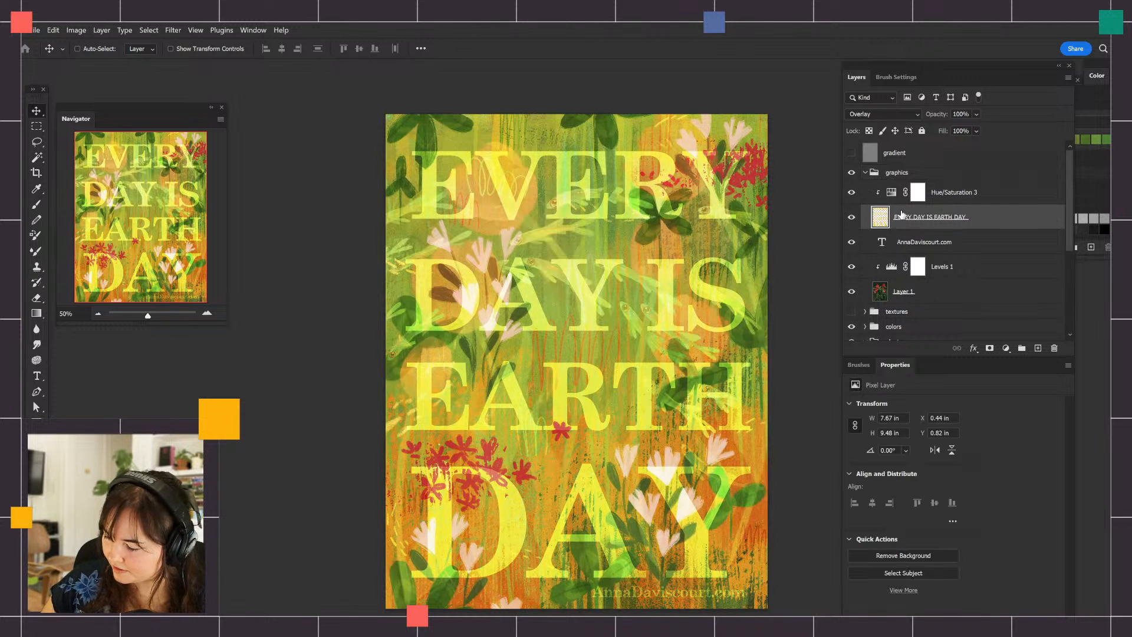
Expand the textures group, hide the graphics group, and show the Paper layer to view its texture
left_click(865, 172)
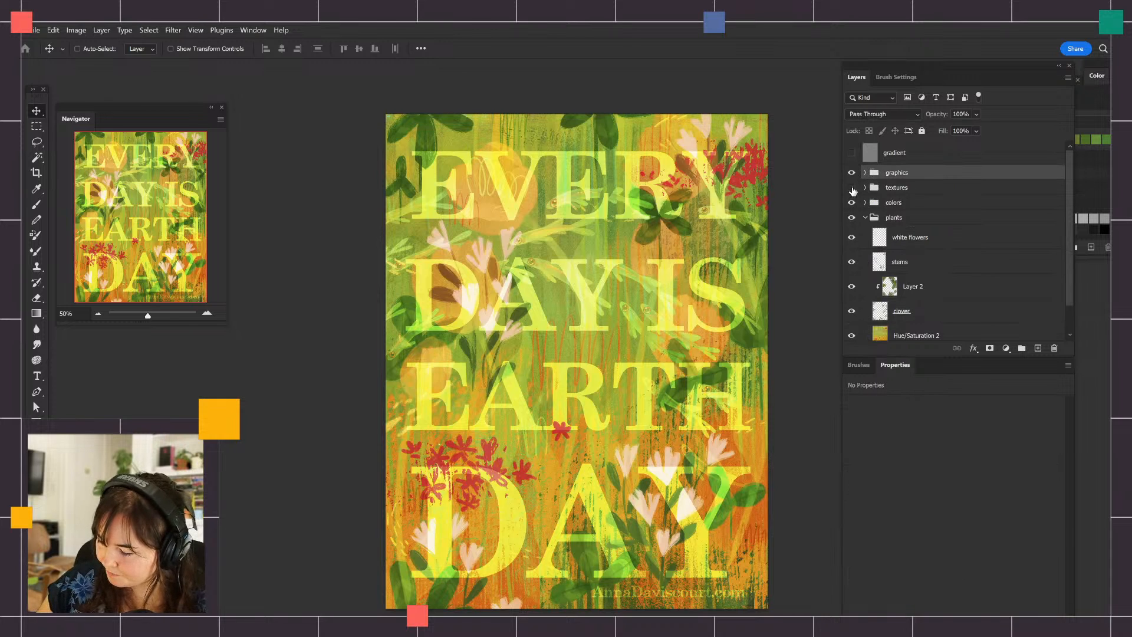
left_click(852, 189)
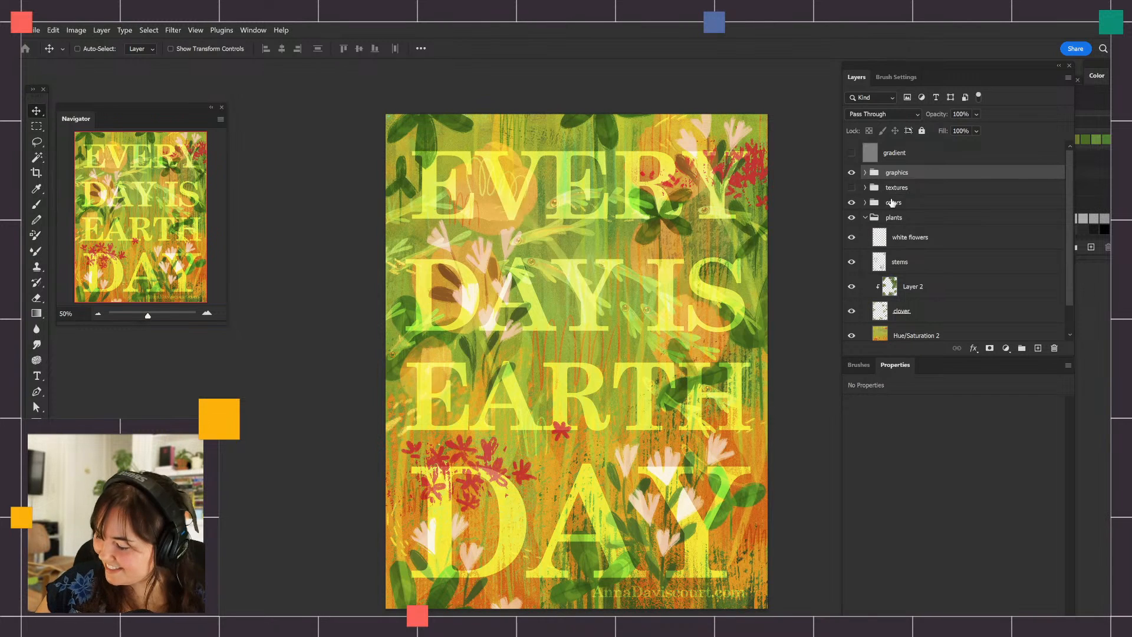
left_click(891, 188)
left_click(865, 188)
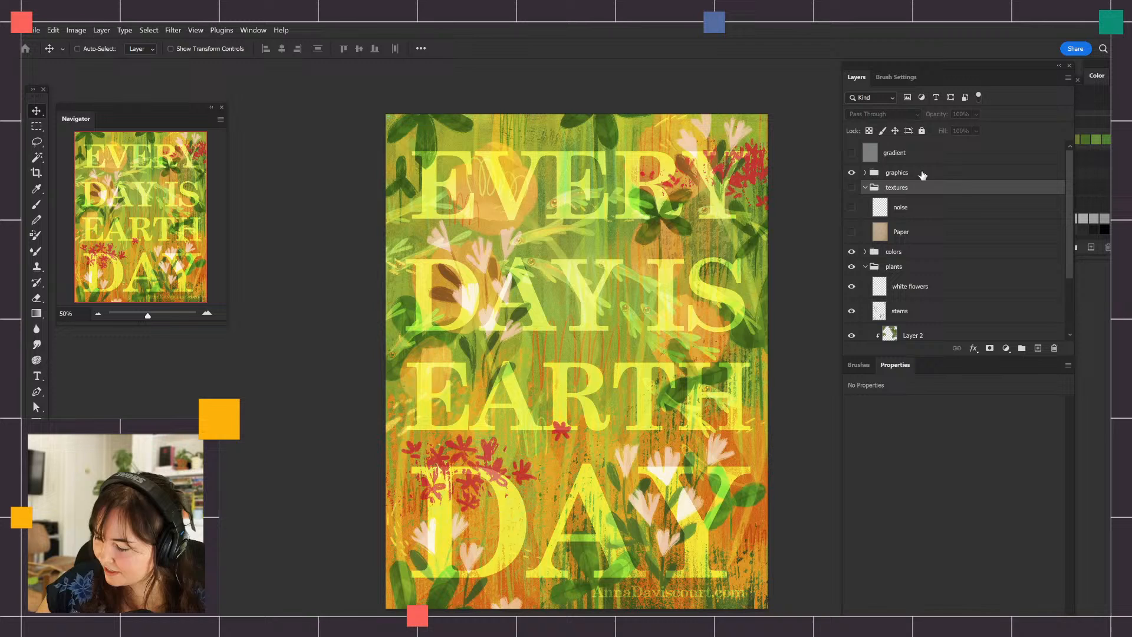
left_click(898, 211)
left_click(852, 172)
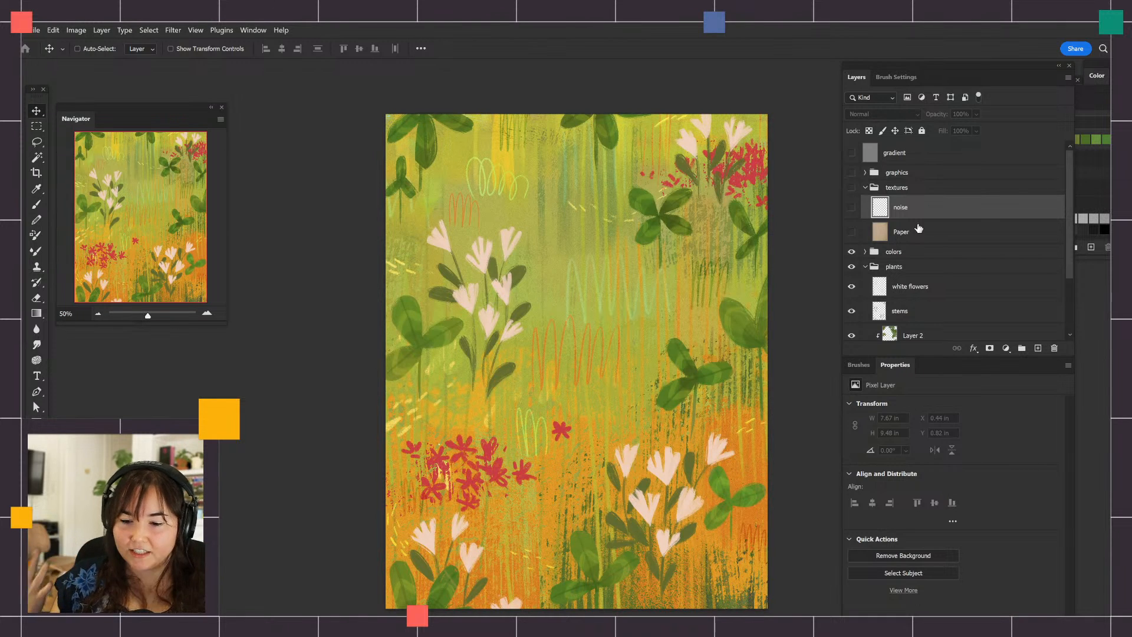
left_click(905, 232)
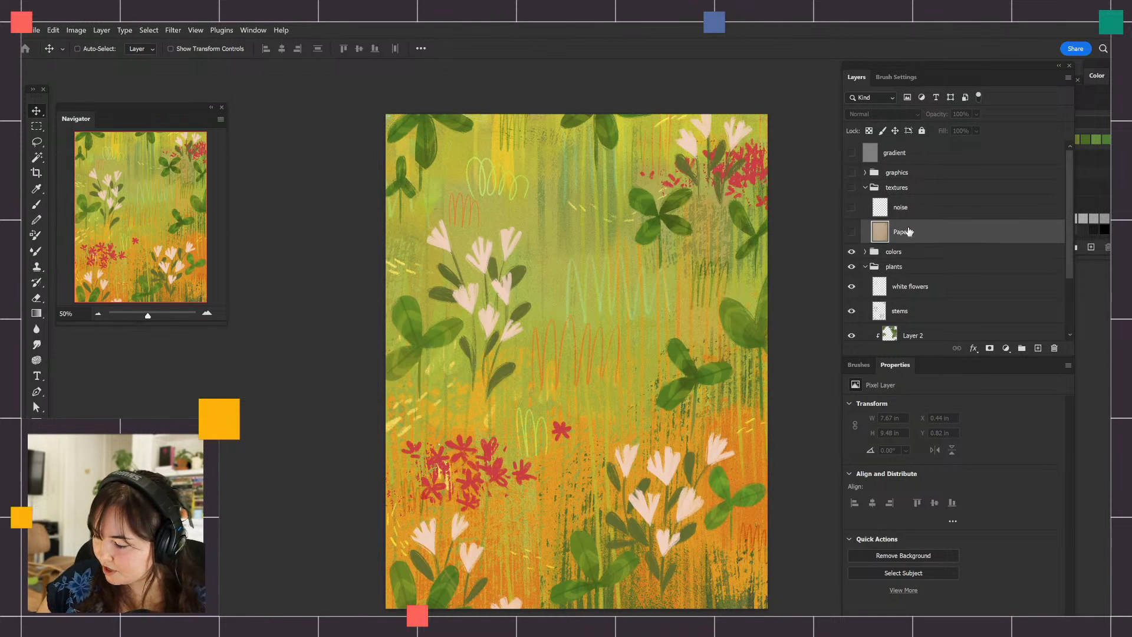
left_click(851, 233)
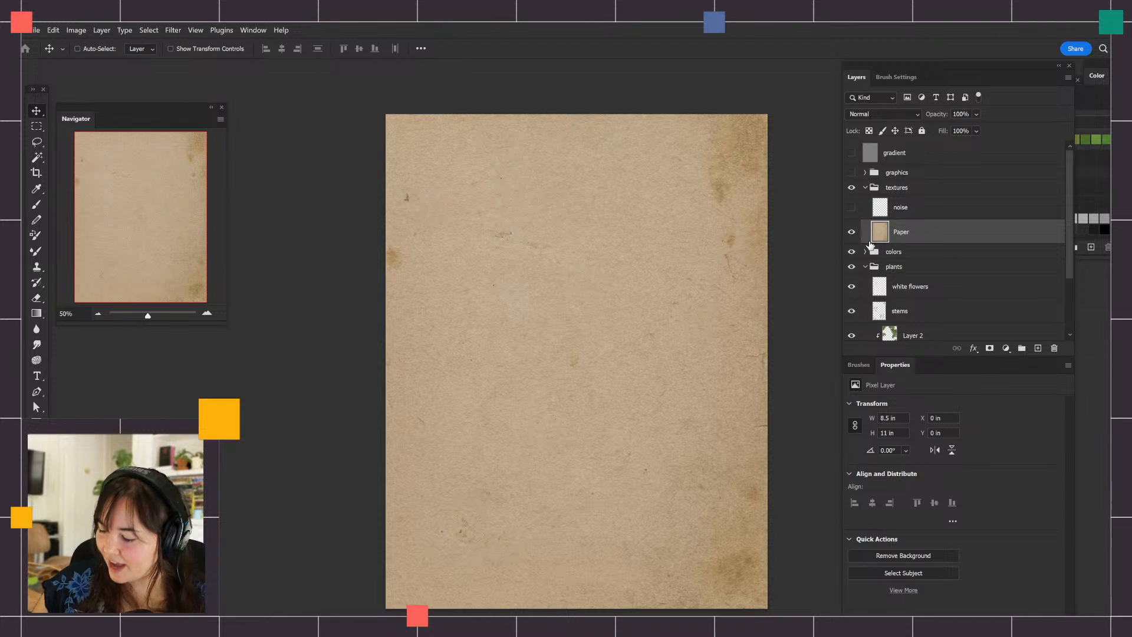
Hide the Paper layer, show the graphics group again, and compare the poster with Layer 1 off and on
left_click(852, 232)
left_click(852, 172)
left_click(865, 172)
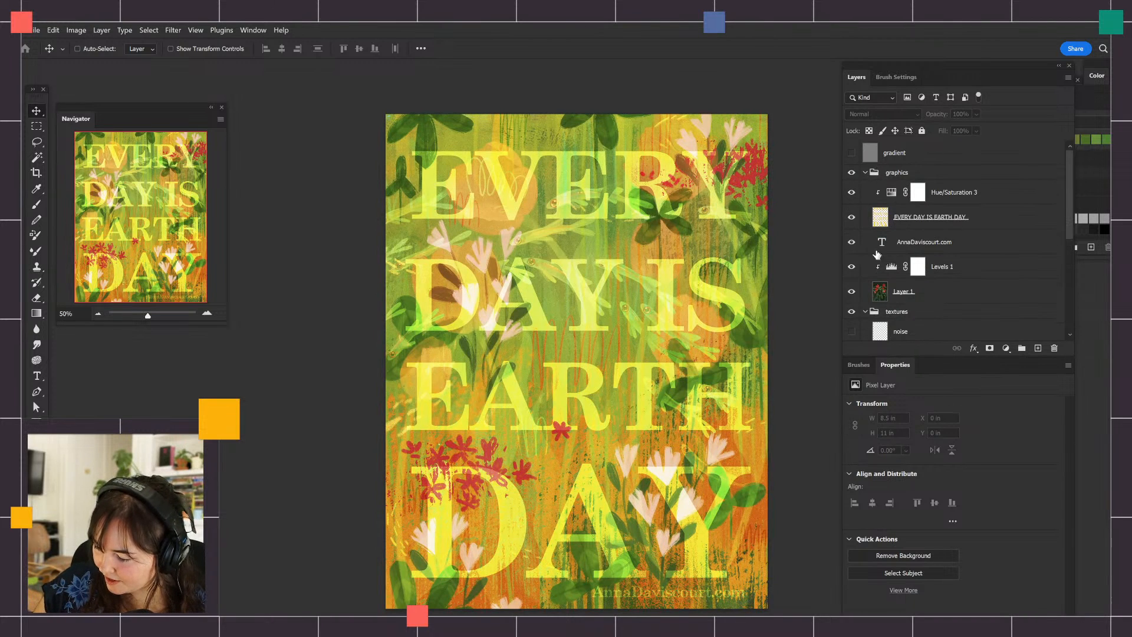
left_click(851, 291)
left_click(852, 292)
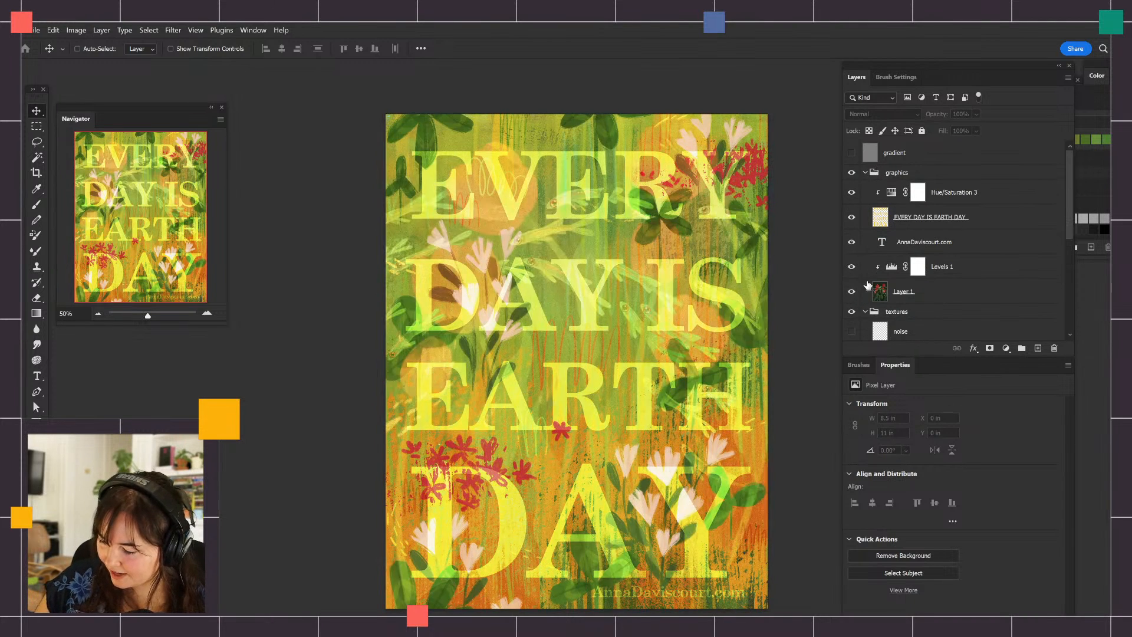
left_click(865, 173)
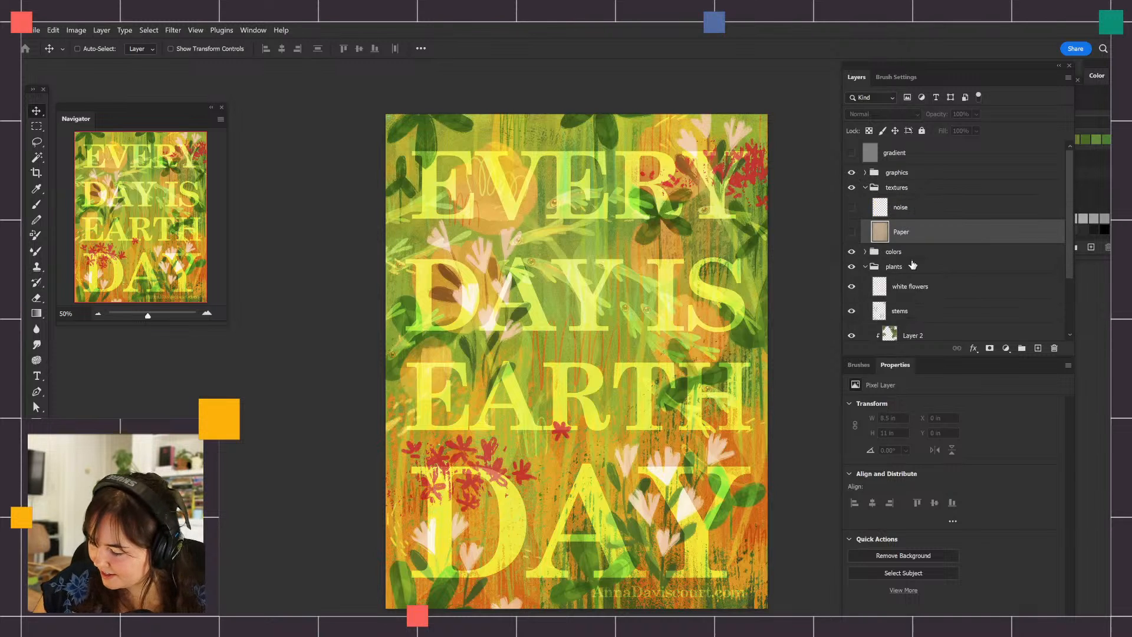
Show the Paper layer, hide the graphics group, and set the Paper layer's blend mode to Overlay
left_click(851, 232)
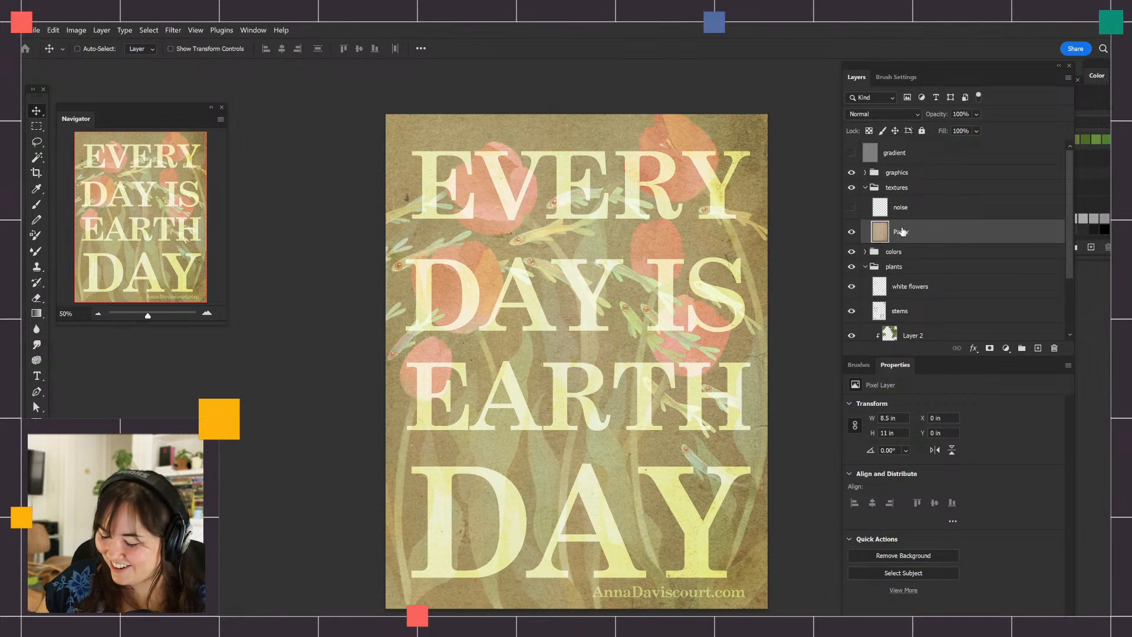
left_click(851, 172)
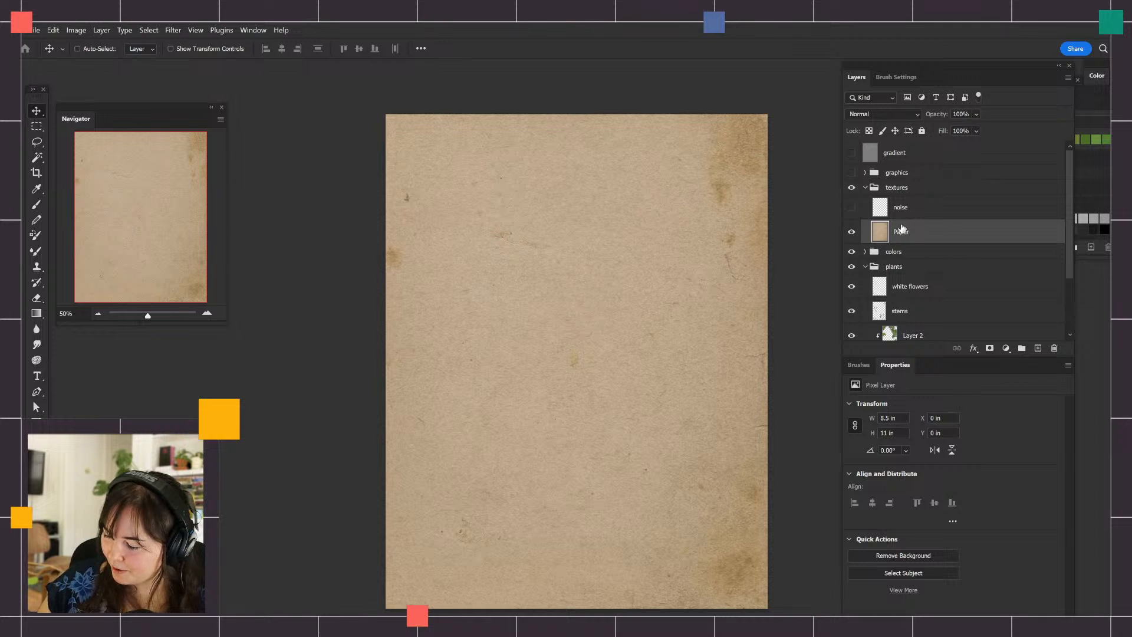
left_click(884, 115)
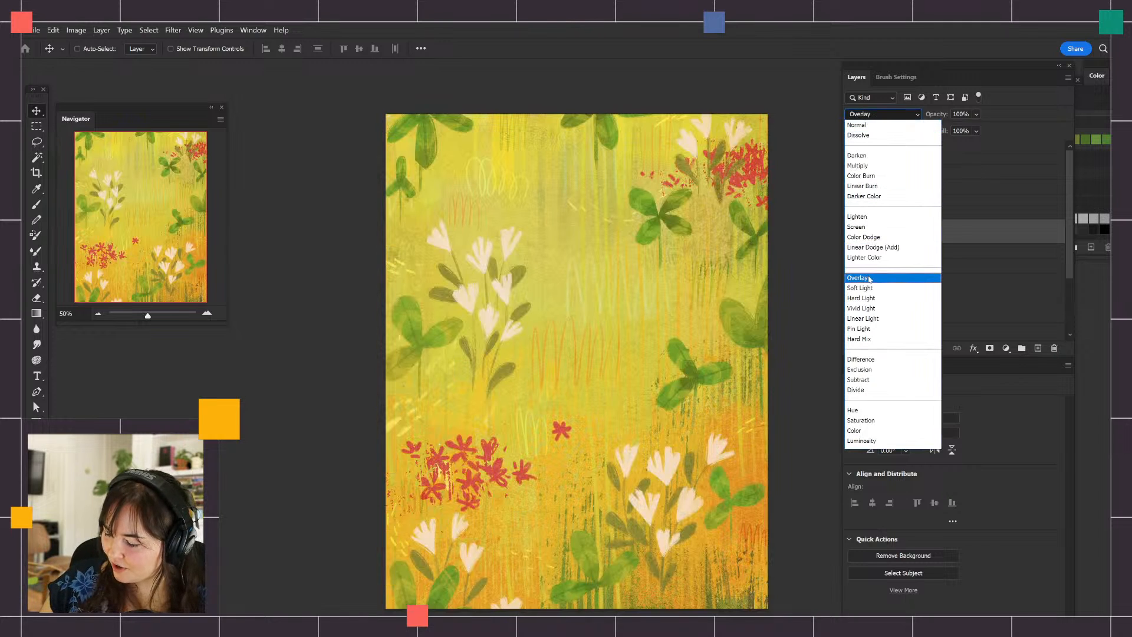
left_click(867, 277)
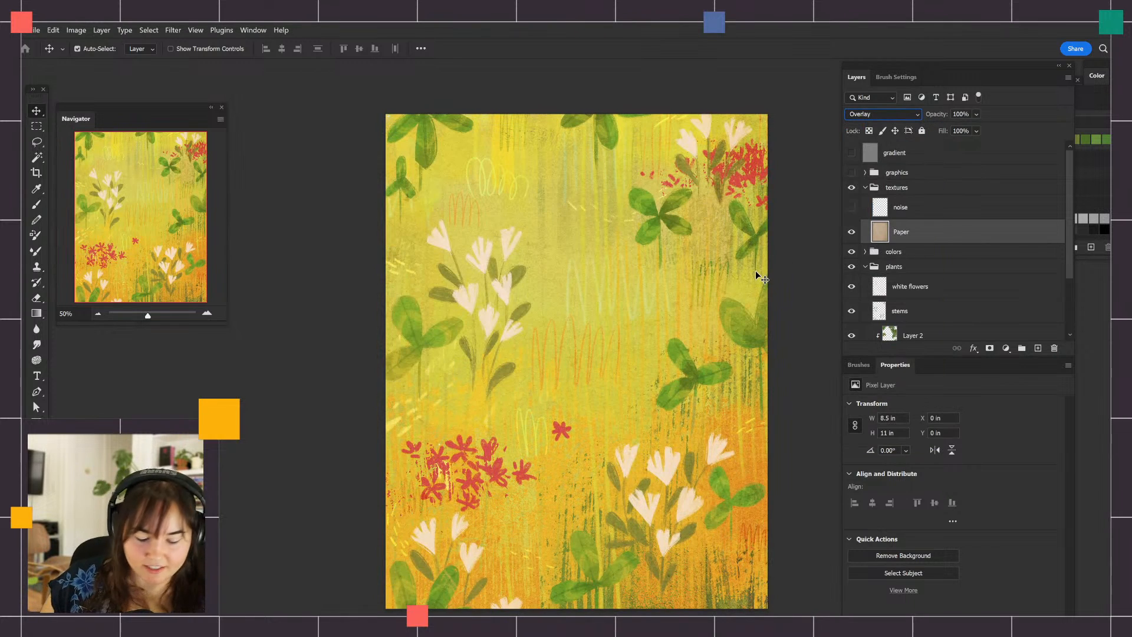
Examine the overlaid paper grain up close around the scribbles and white flowers
key("ctrl+plus")
key("ctrl+plus")
key("ctrl+plus")
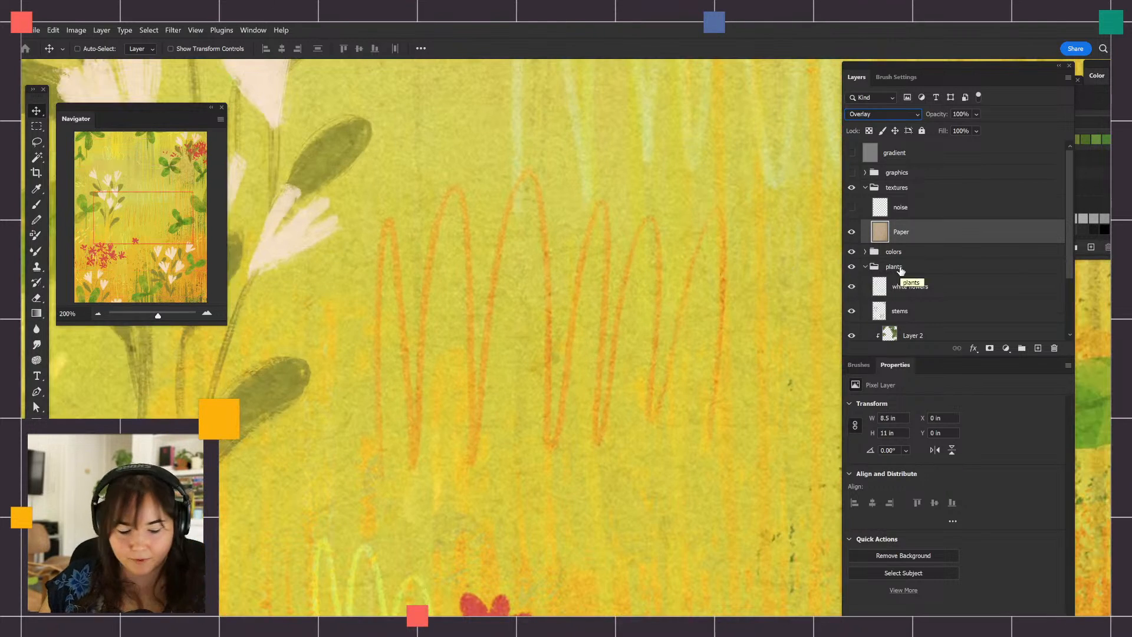
left_click_drag(695, 455, 592, 330)
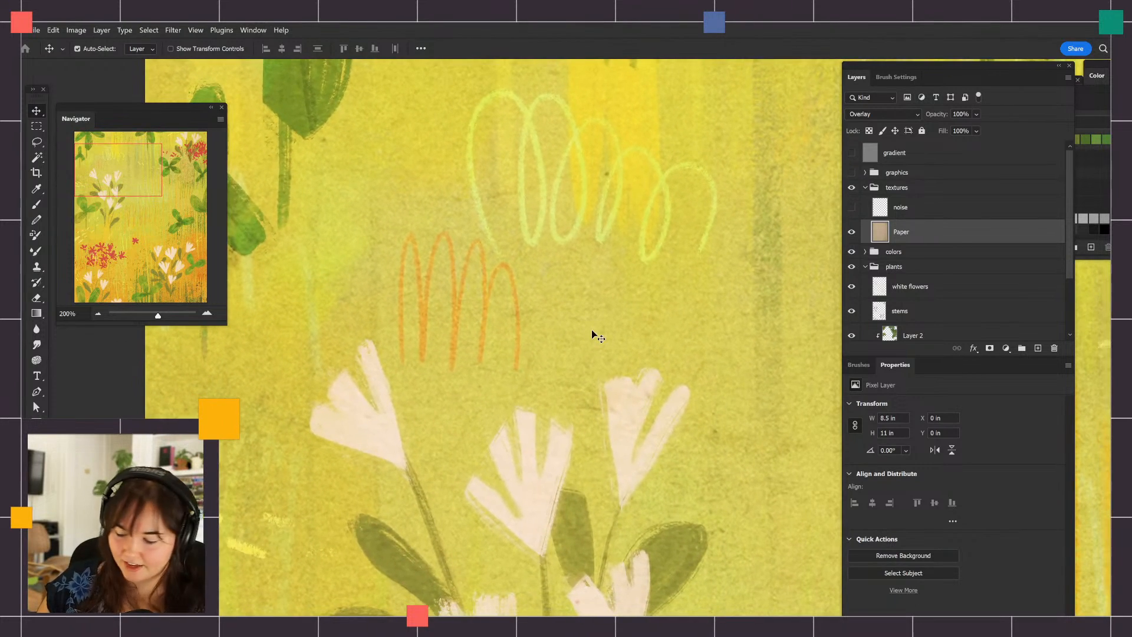
key("ctrl+minus")
left_click_drag(733, 447, 565, 331)
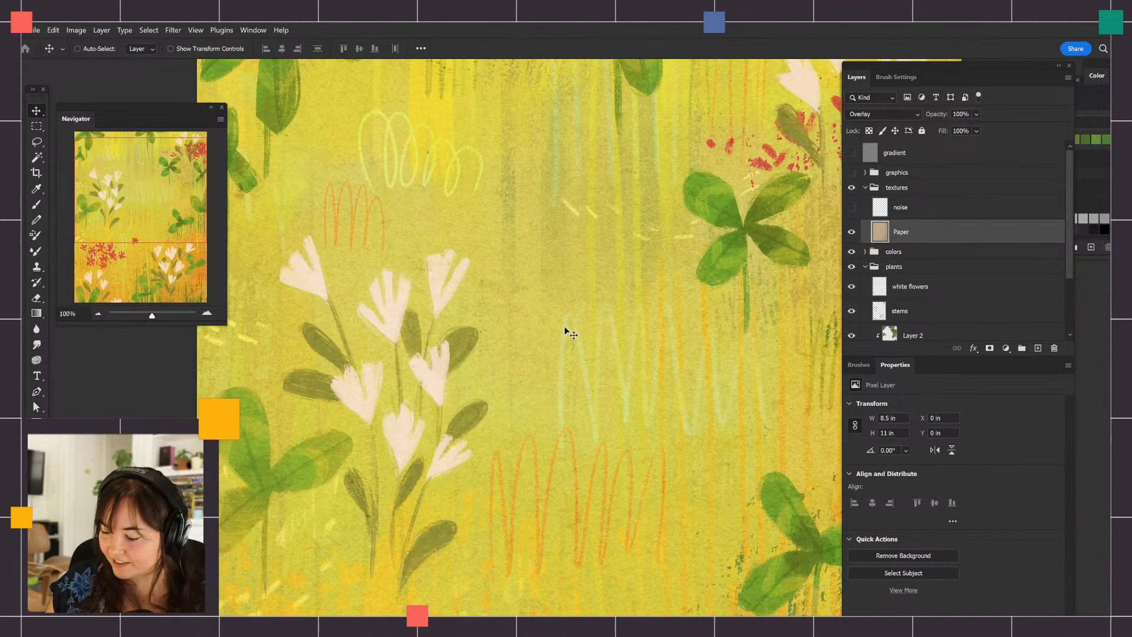
Compare the illustration with the Paper layer off and on, both close up and across the whole page
left_click(852, 232)
left_click(852, 231)
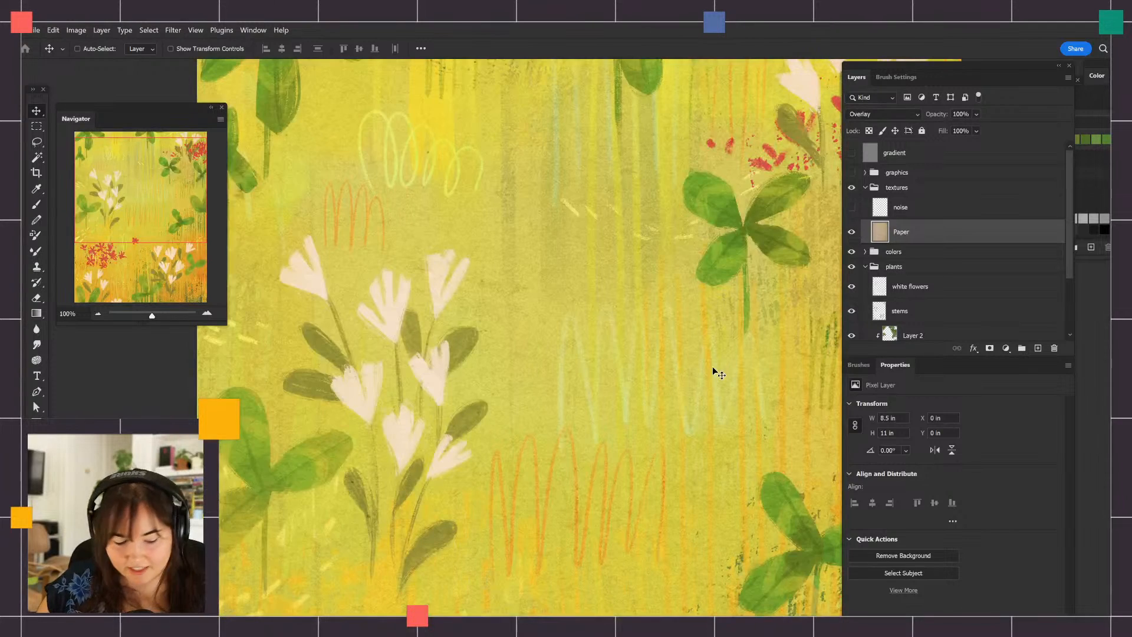
left_click_drag(707, 358, 631, 336)
scroll(629, 332, "down", 2)
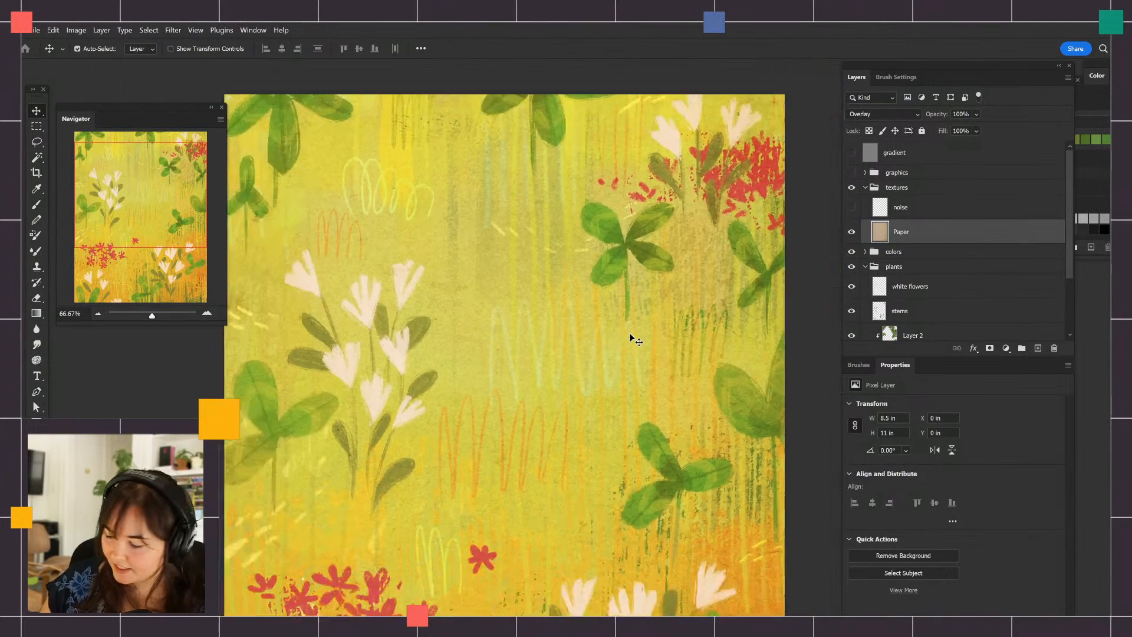
left_click(1006, 349)
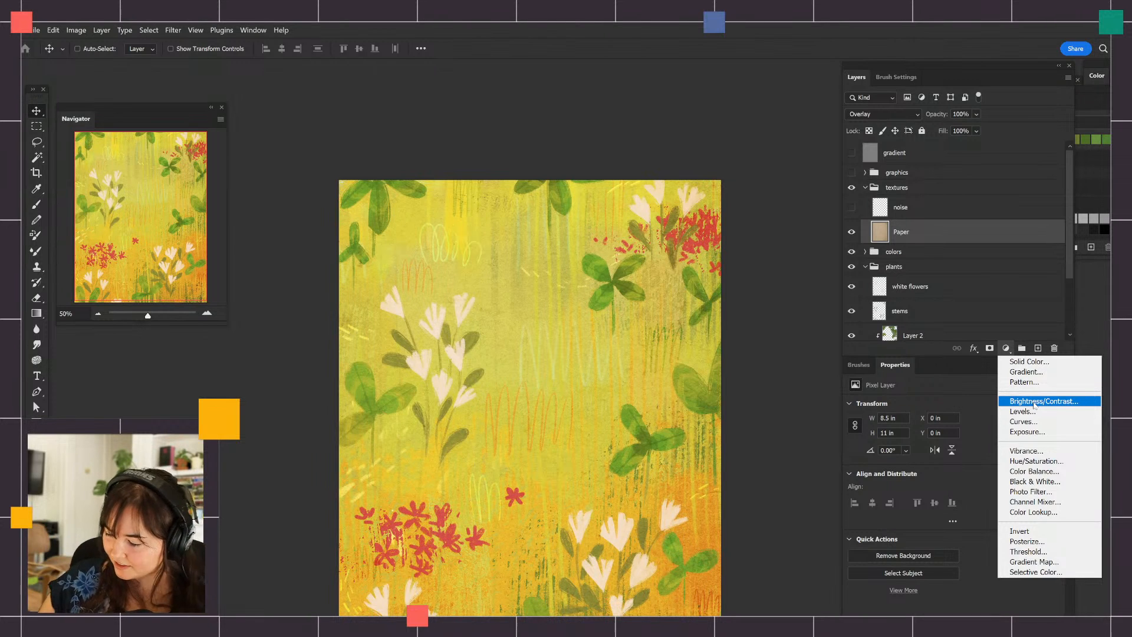
left_click(927, 231)
left_click(852, 233)
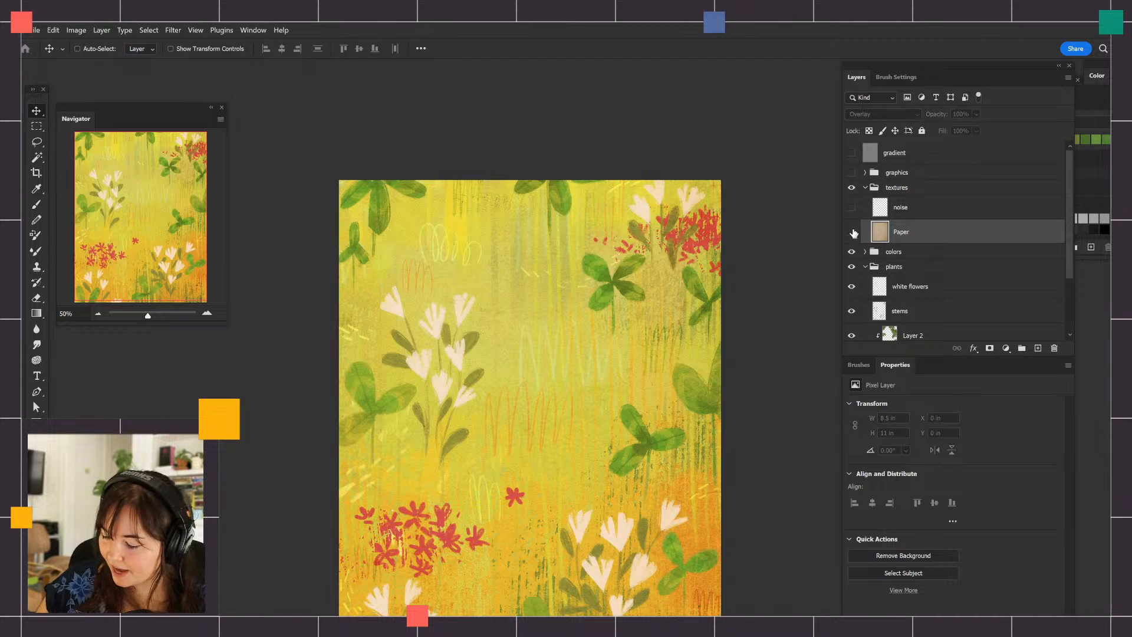
left_click(853, 232)
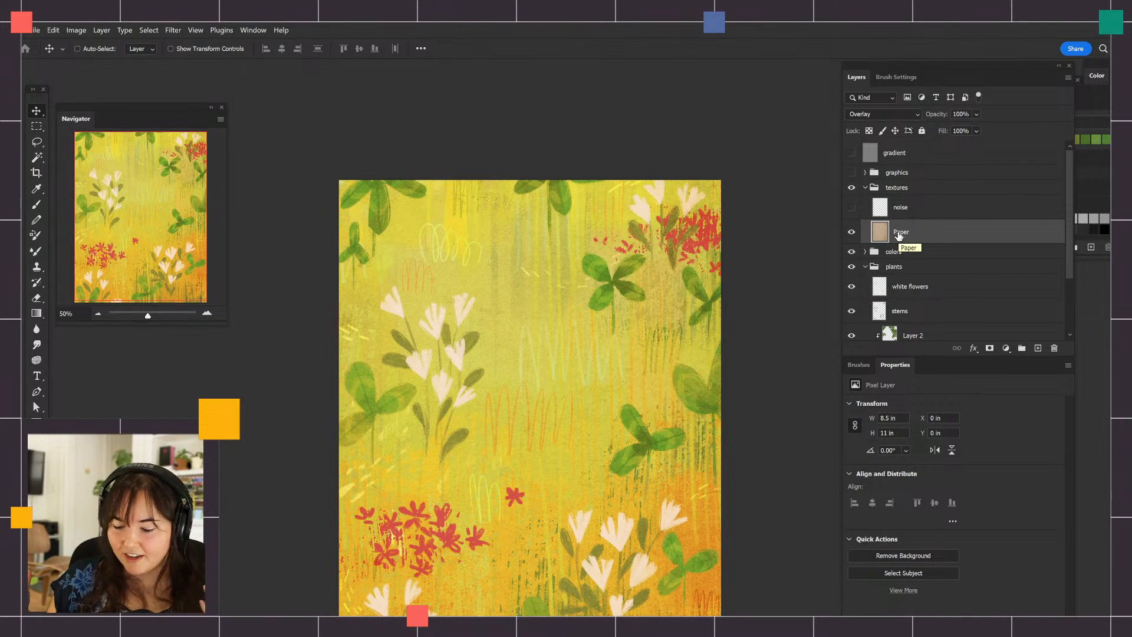
scroll(744, 246, "down", 3)
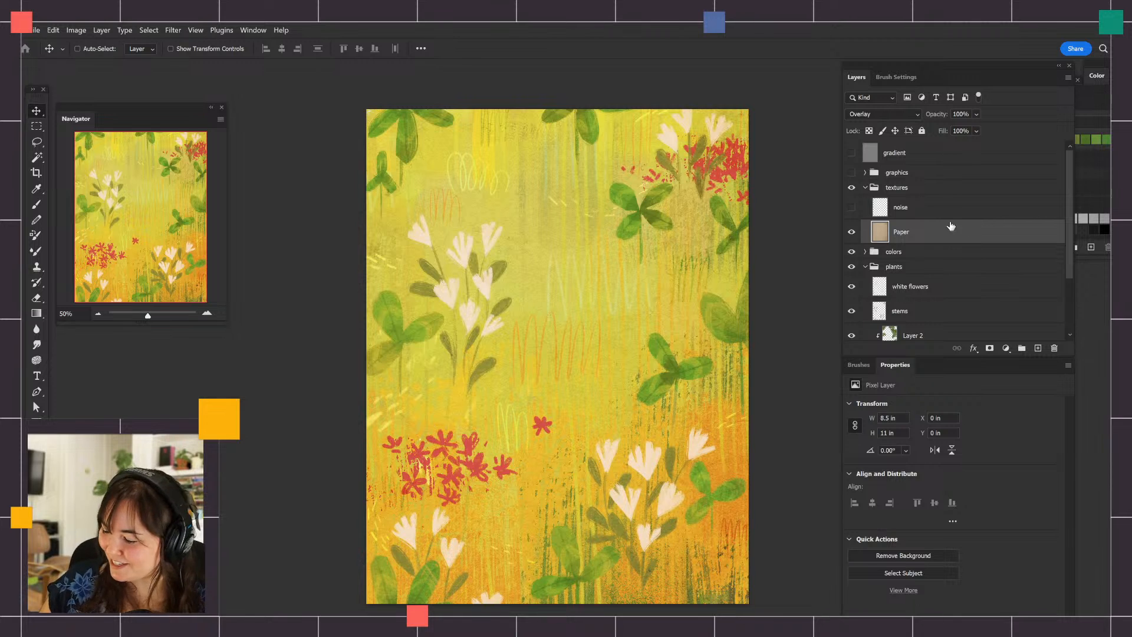
Hide the Paper layer, then select and show the noise layer
left_click(851, 232)
left_click(902, 208)
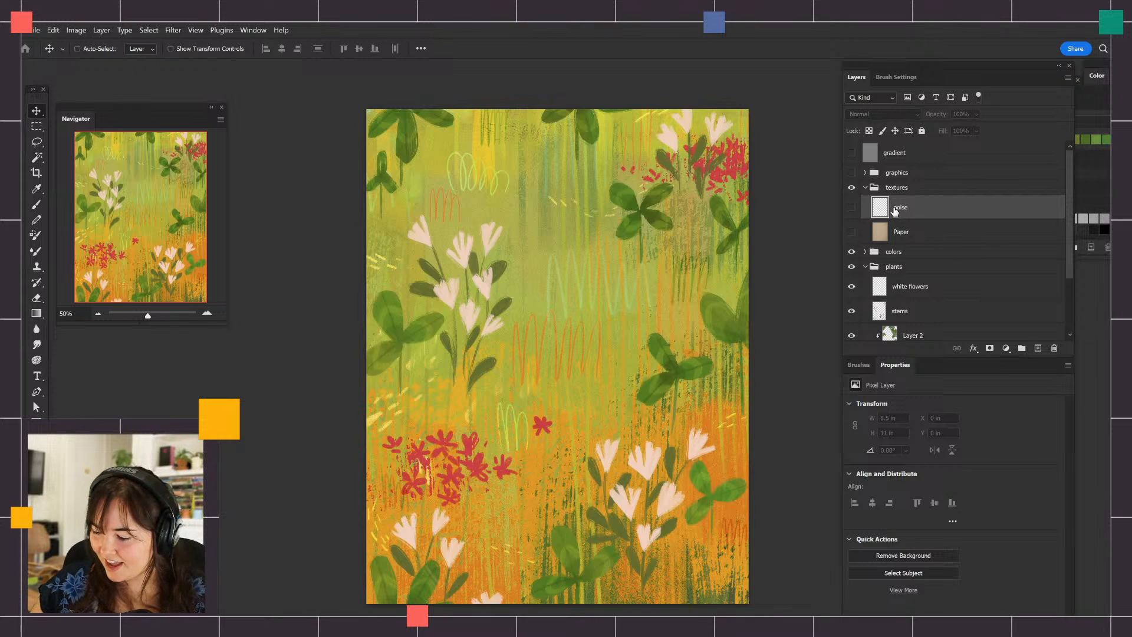
left_click(853, 207)
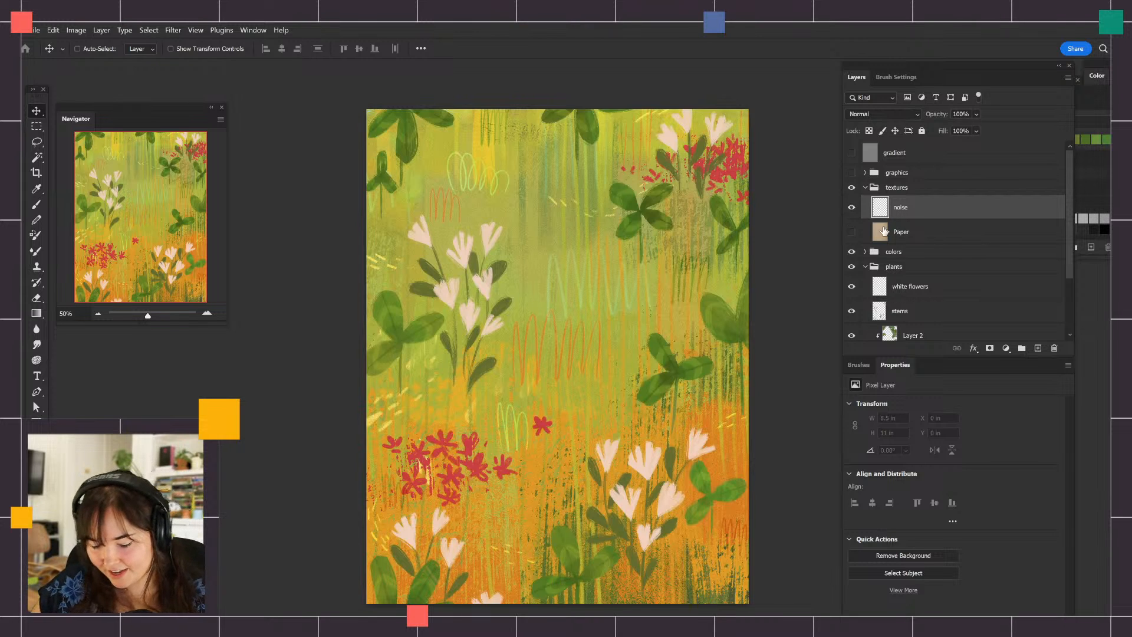
Set the foreground color to 50% gray (#808080) and fill the noise layer with it
left_click(33, 497)
mouse_move(788, 342)
left_mouse_down()
mouse_move(641, 350)
mouse_move(632, 365)
mouse_move(631, 345)
left_mouse_up()
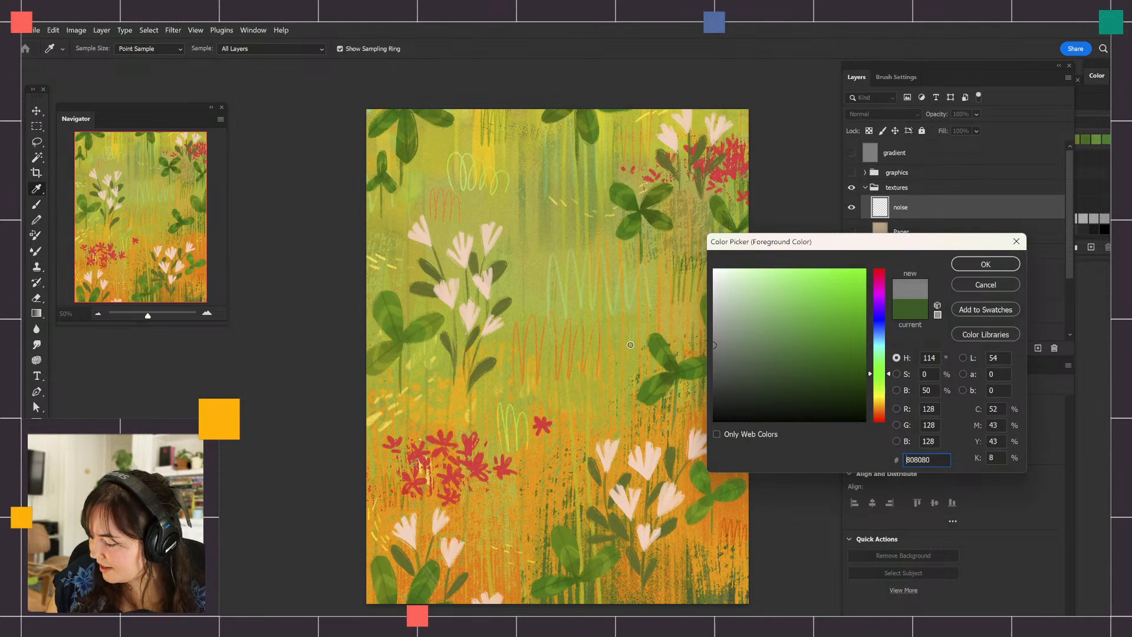
left_click(1001, 266)
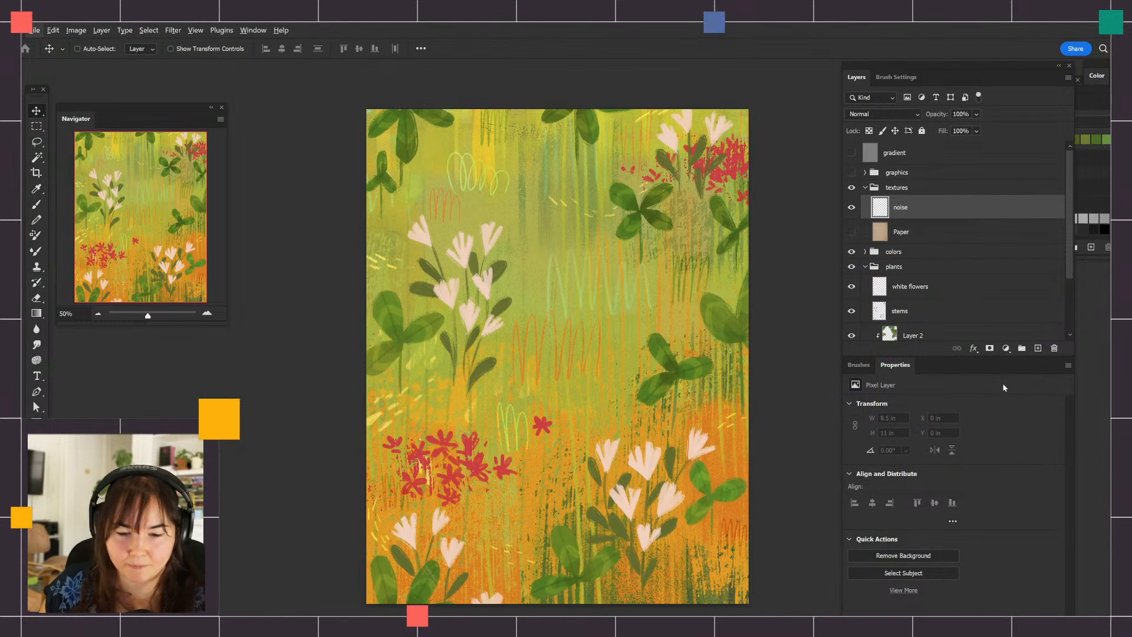
key("alt+BackSpace")
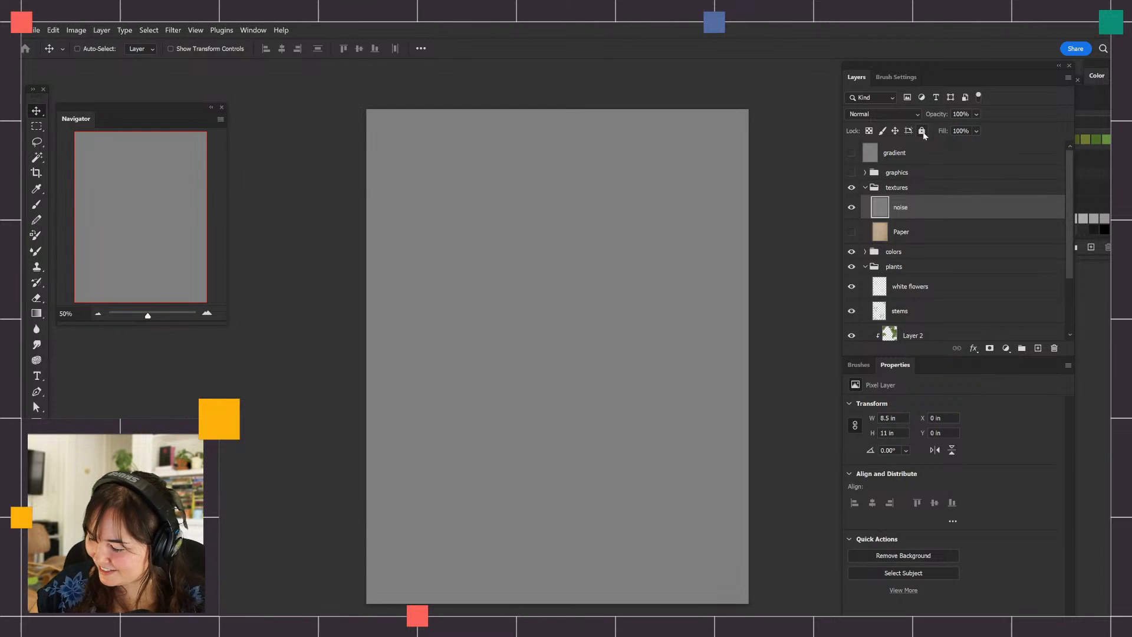
Set the noise layer's blend mode to Overlay and compare the artwork with that layer off and on
left_click(907, 115)
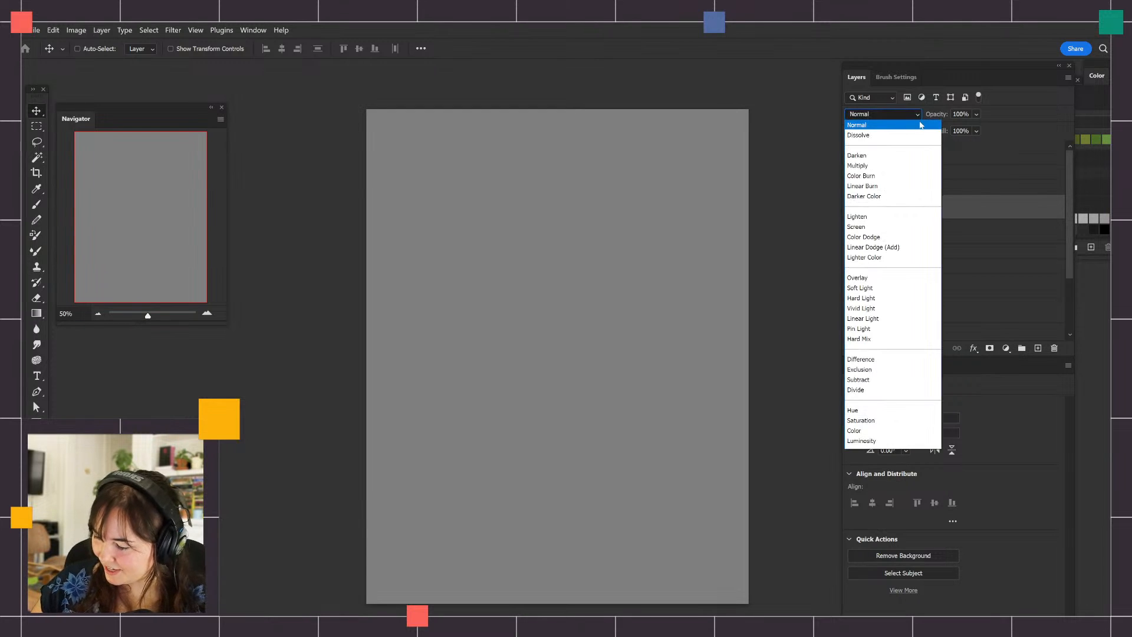
left_click(883, 282)
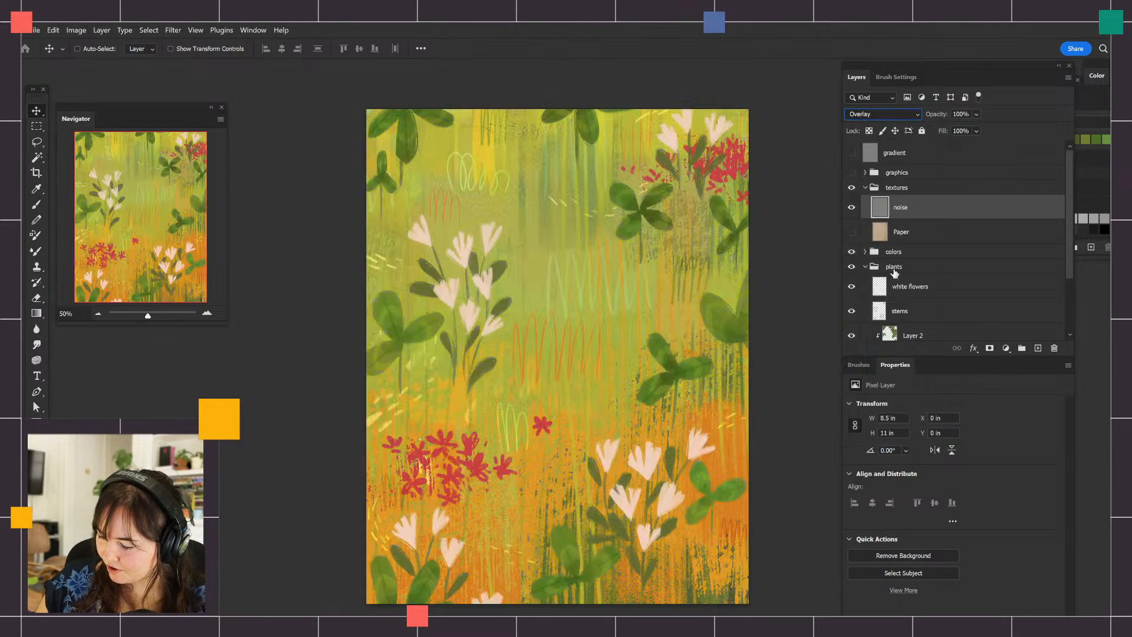
left_click(851, 210)
left_click(851, 210)
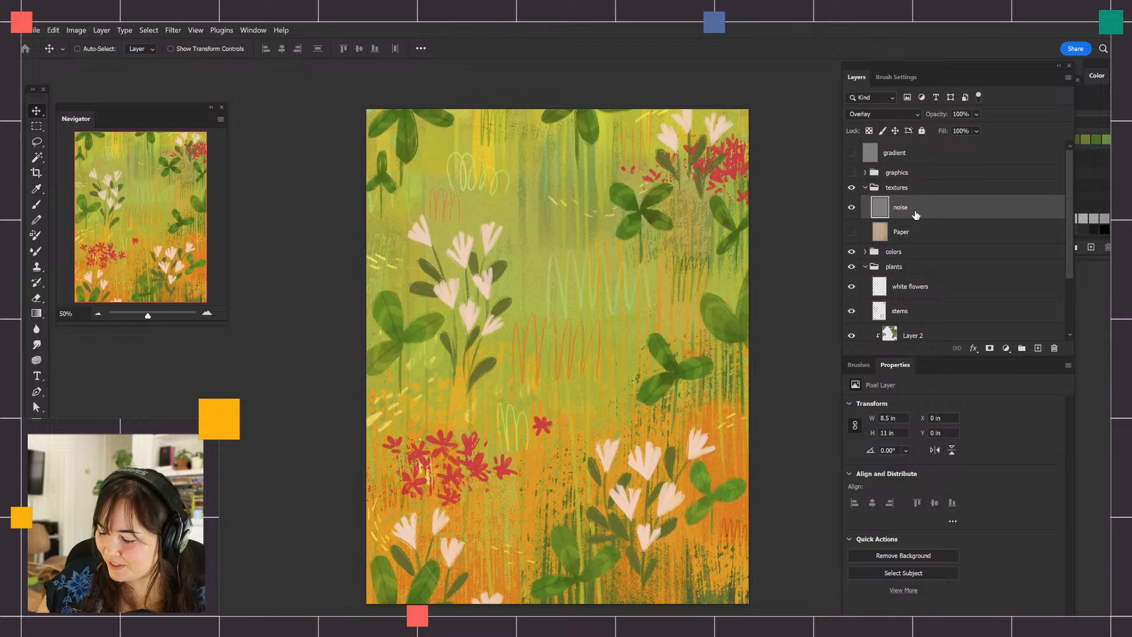
left_click(175, 31)
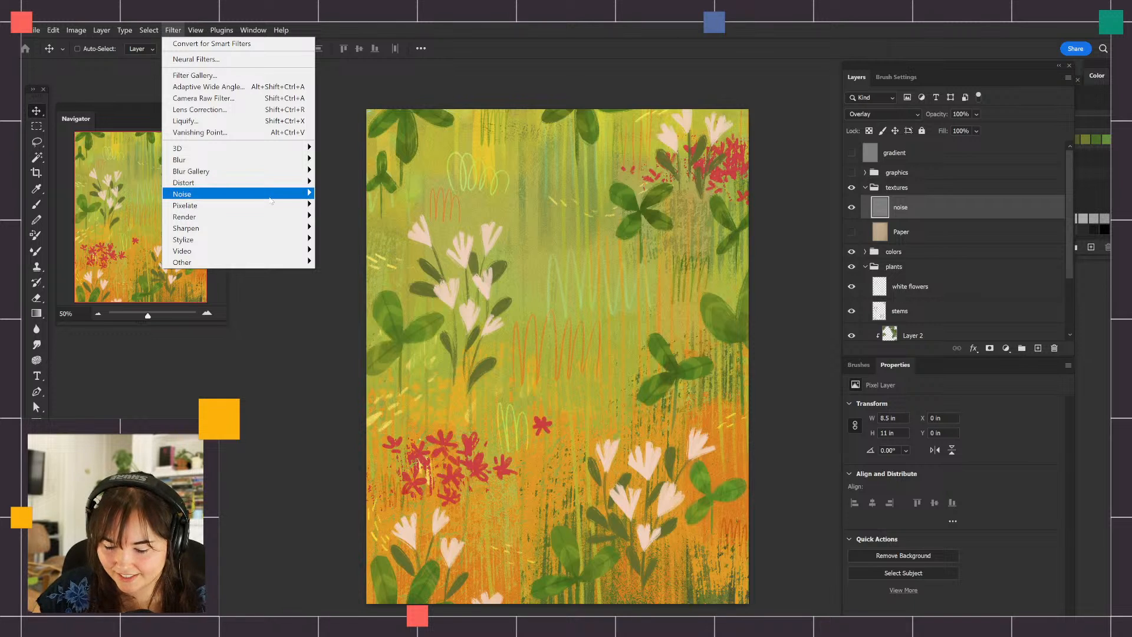
mouse_move(298, 194)
left_click(372, 205)
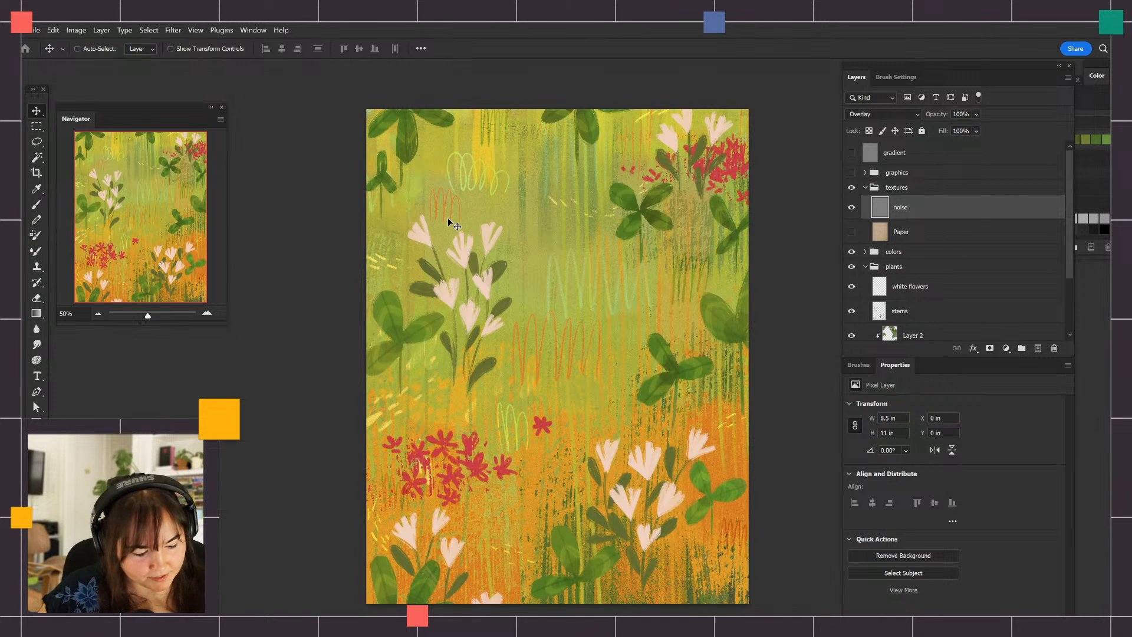
Open the Add Noise filter on the noise layer and enlarge the artwork to preview the grain
left_click(173, 30)
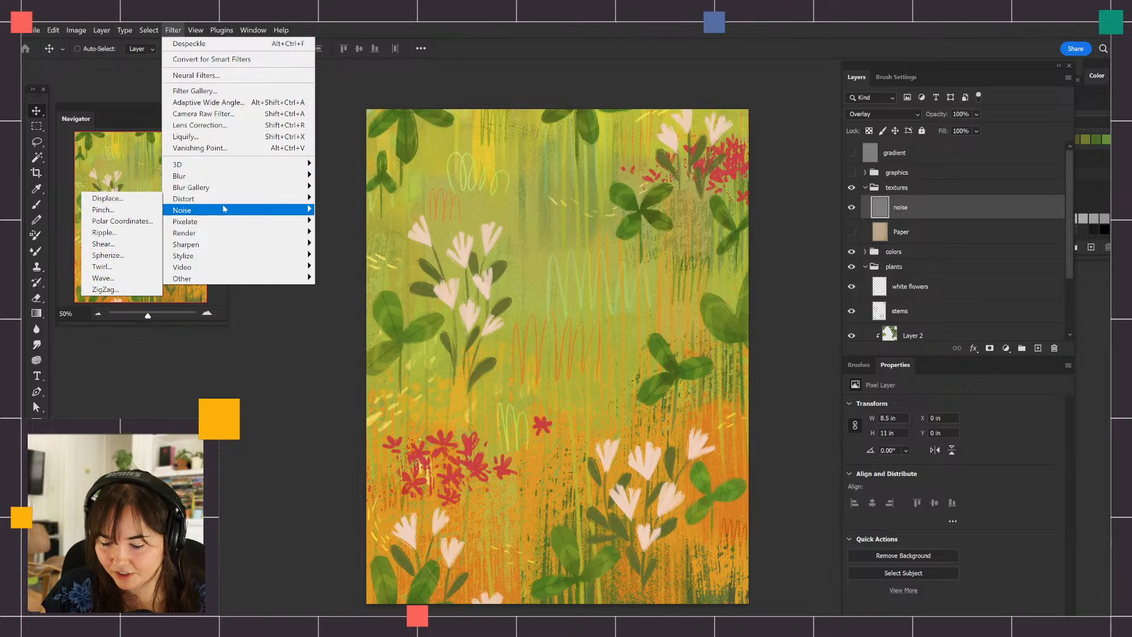
mouse_move(225, 210)
left_click(112, 210)
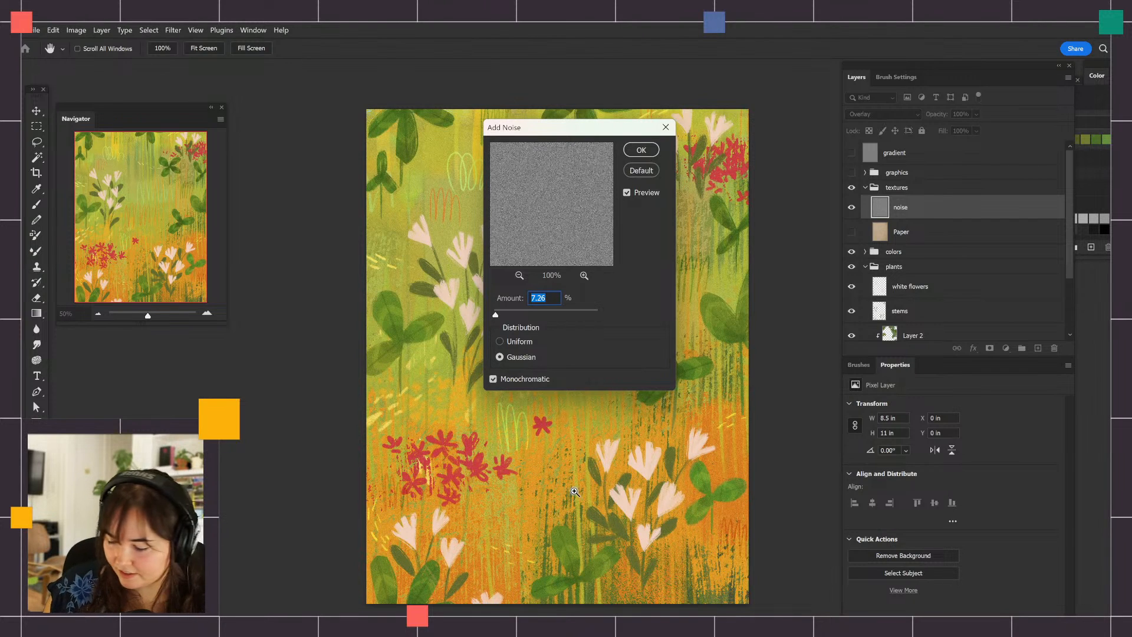
scroll(574, 491, "up", 1)
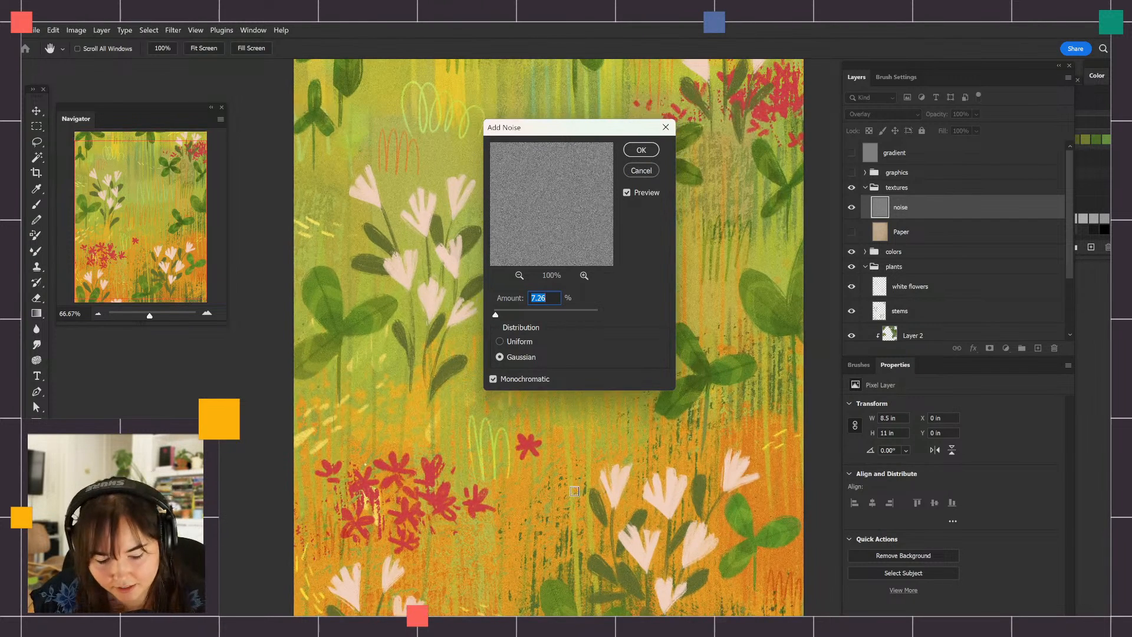
scroll(575, 490, "up", 1)
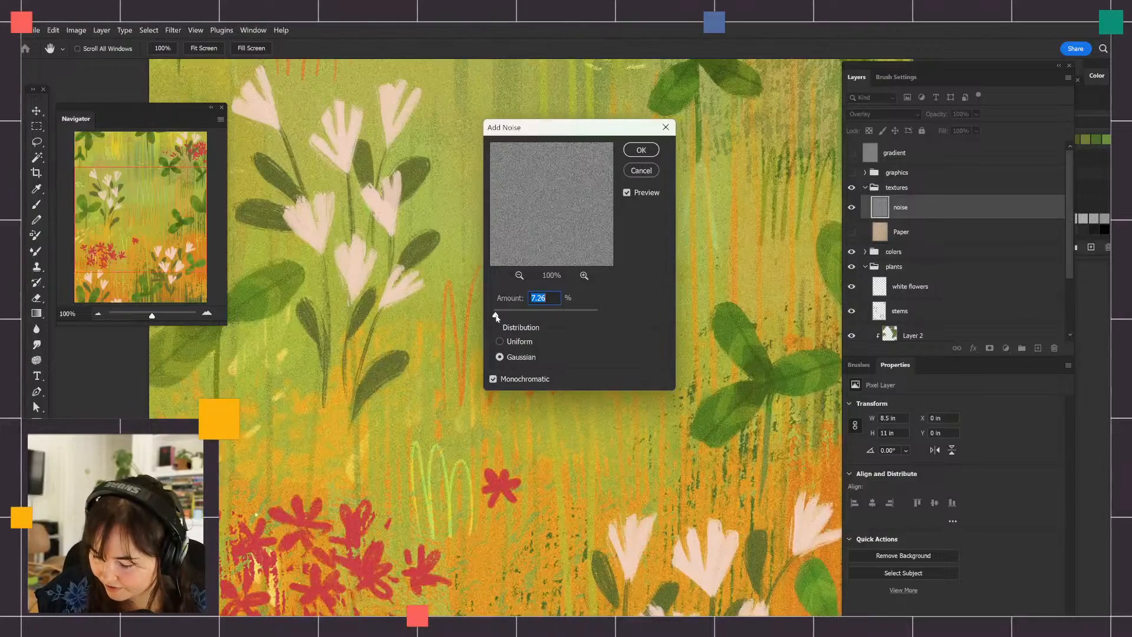
Try Add Noise amounts of 98.93%, 236.82% and 360.93% in the preview
left_click_drag(496, 317, 520, 318)
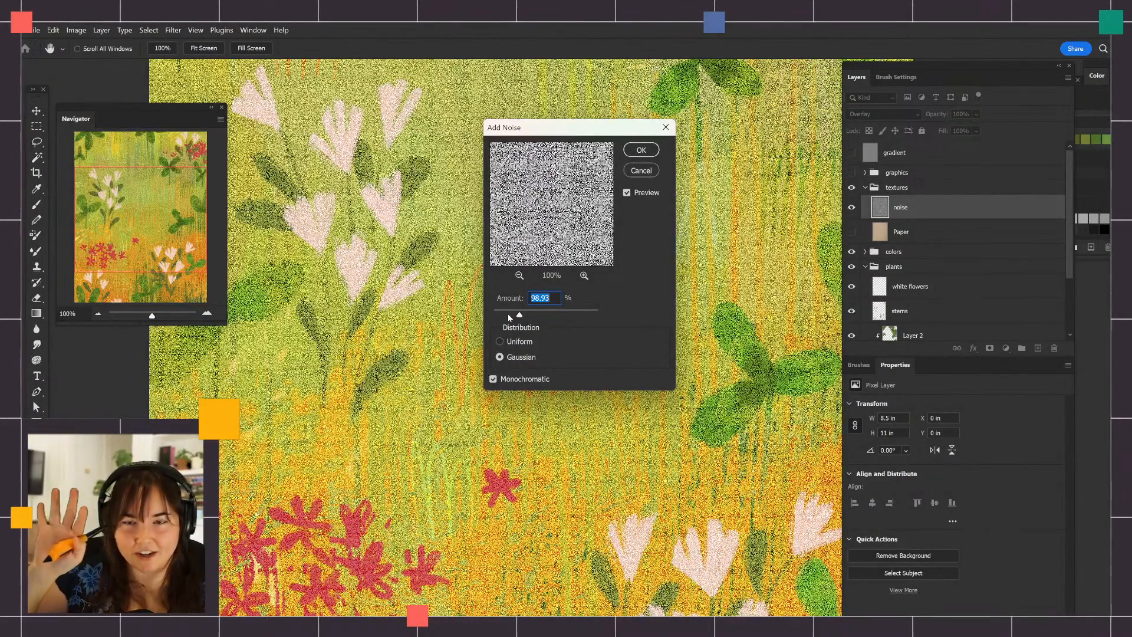
left_click_drag(519, 317, 554, 316)
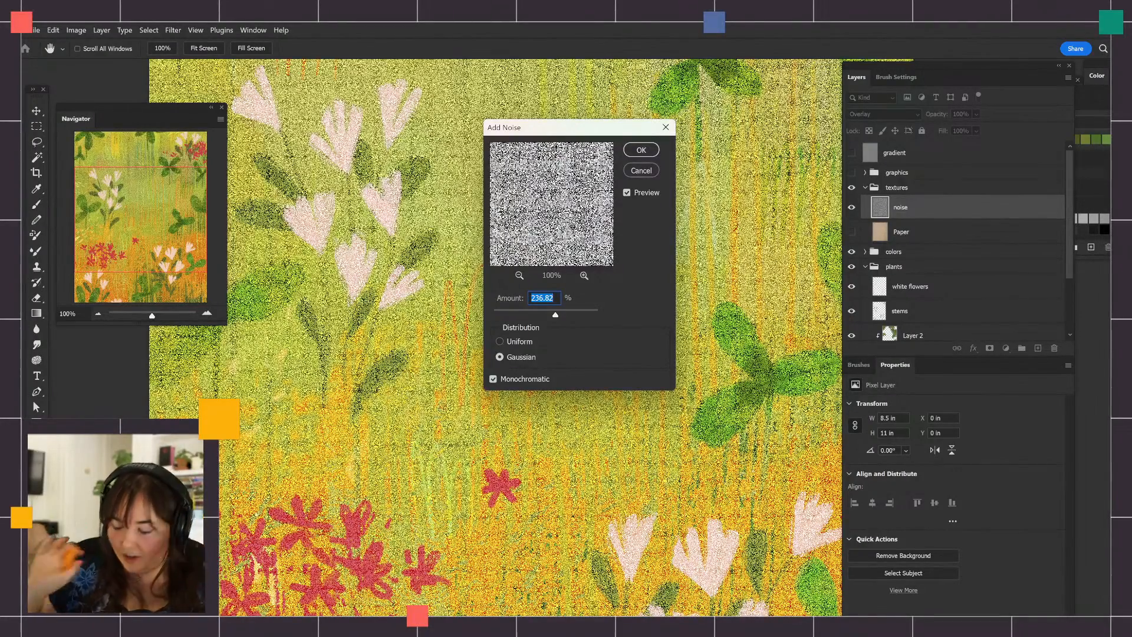
left_click_drag(555, 317, 590, 318)
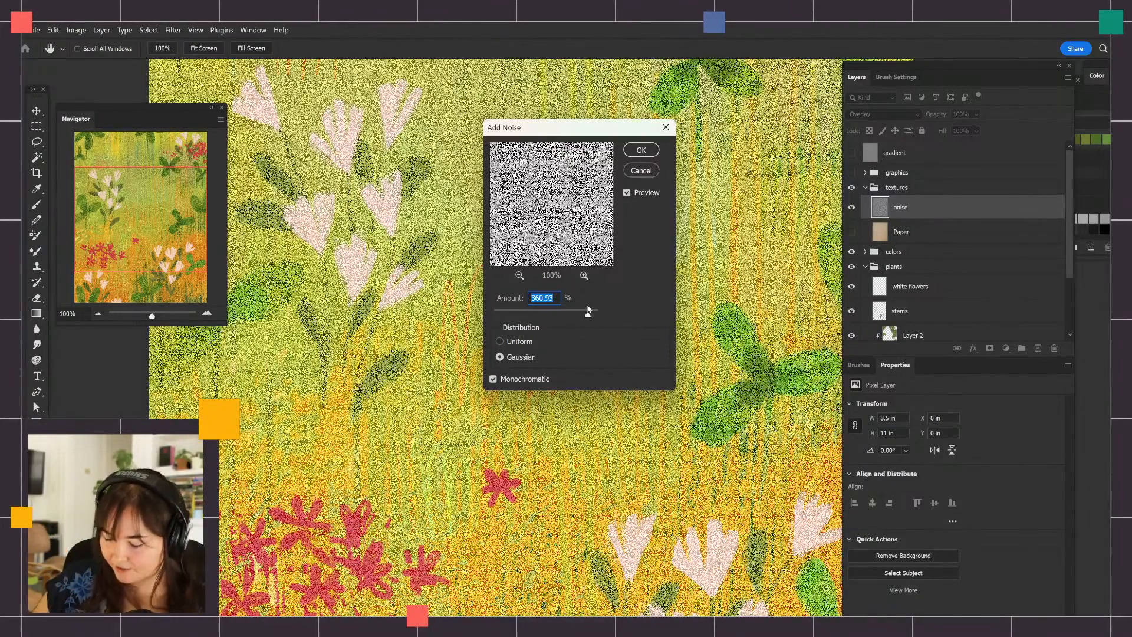
Reduce and fine-tune the noise amount to 9.29%, and apply the filter to the noise layer
left_click_drag(589, 317, 495, 316)
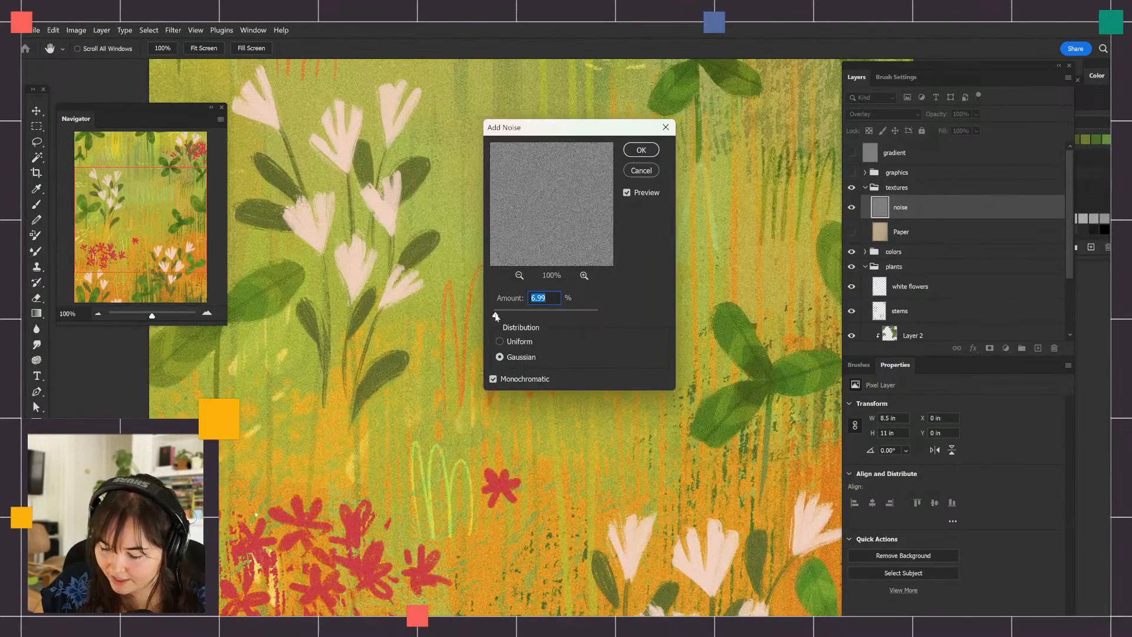
left_click_drag(495, 317, 498, 317)
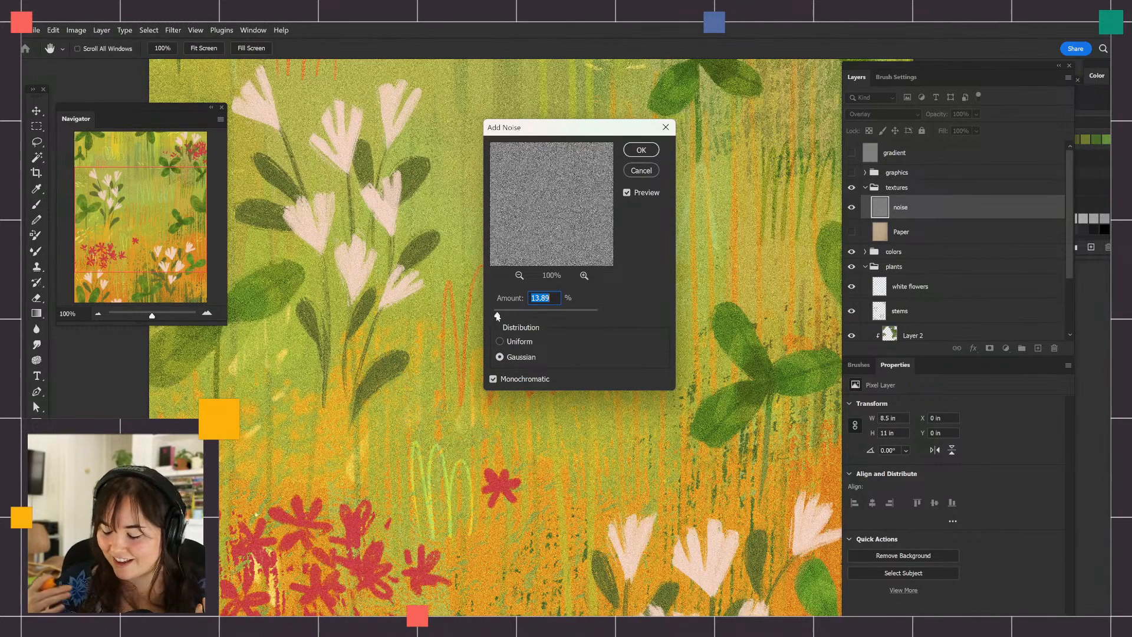
left_click_drag(499, 319, 494, 317)
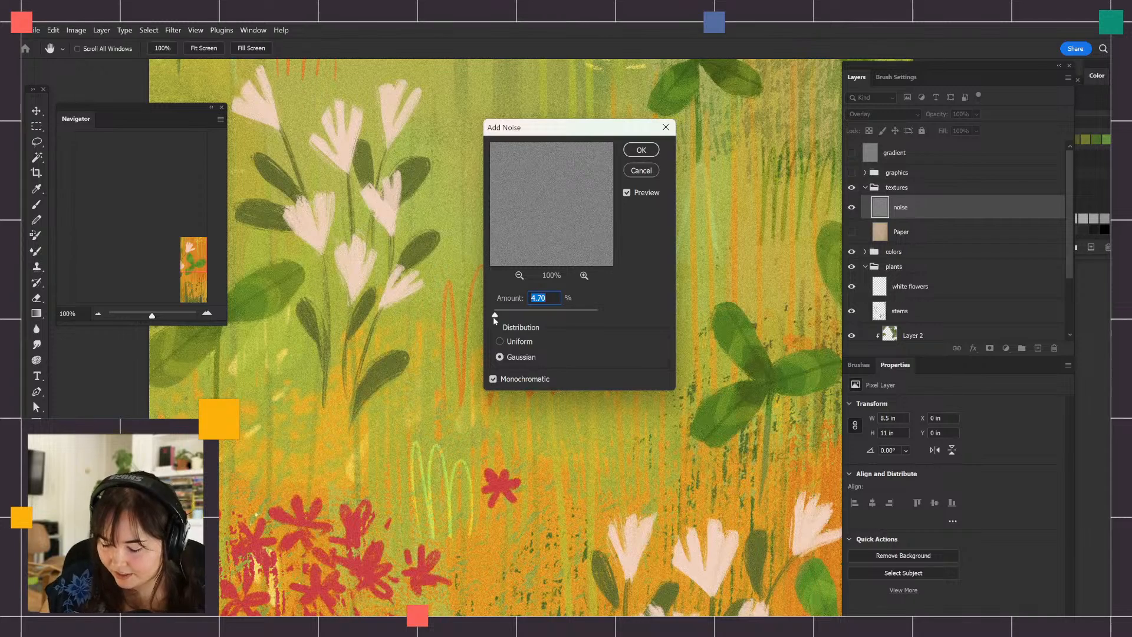
left_click_drag(495, 317, 496, 317)
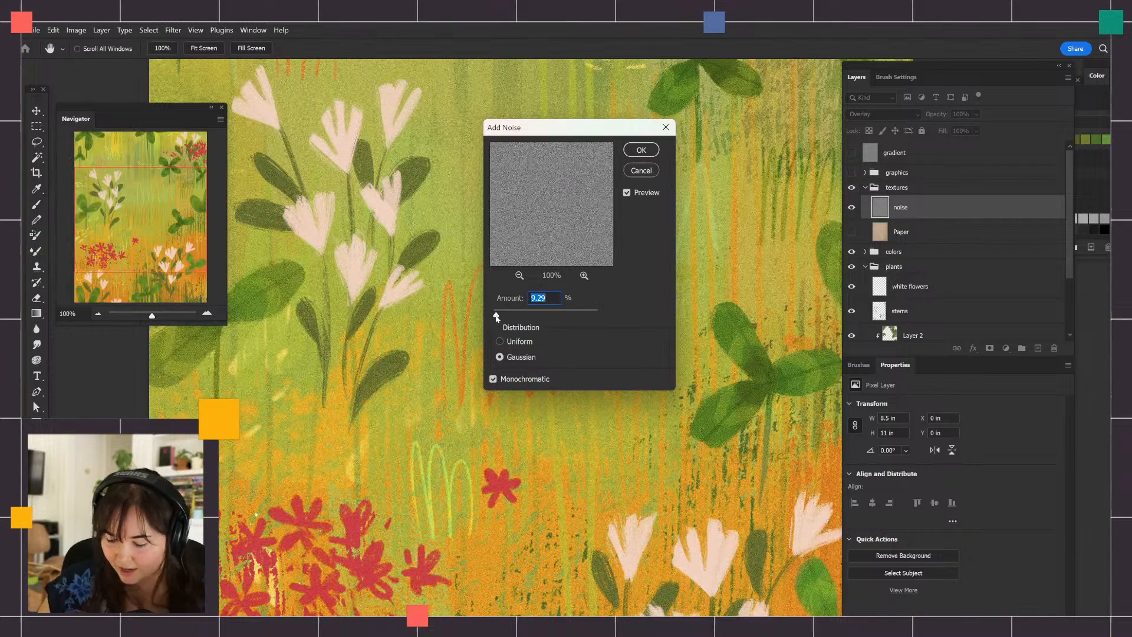
left_click(638, 150)
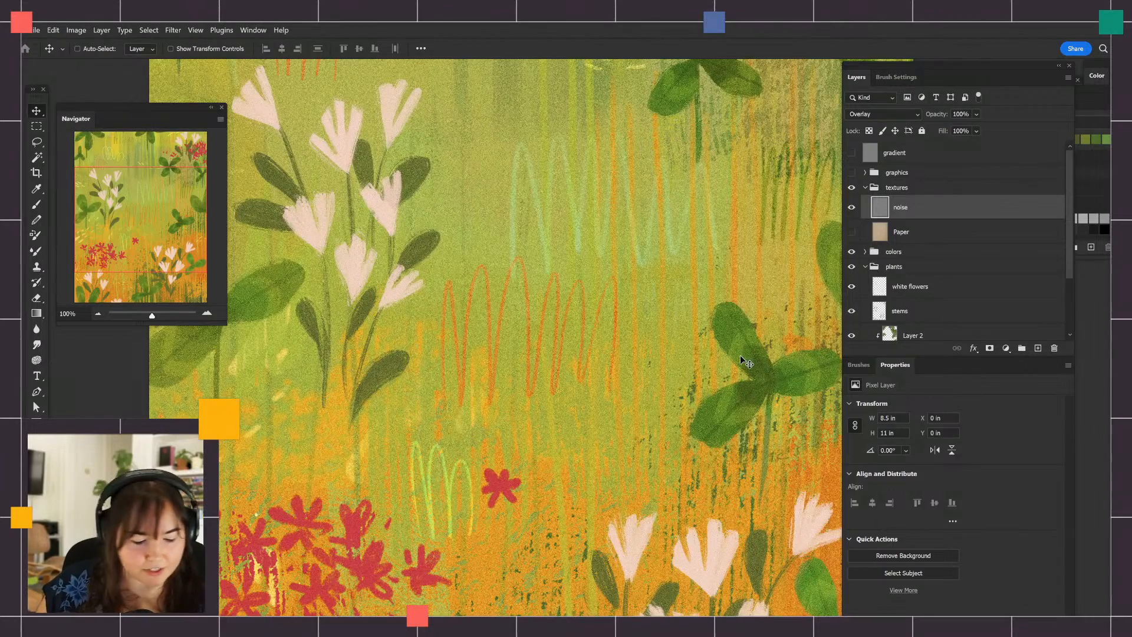
Collapse the textures group and hide it from the full artwork
key("ctrl+minus")
key("ctrl+minus")
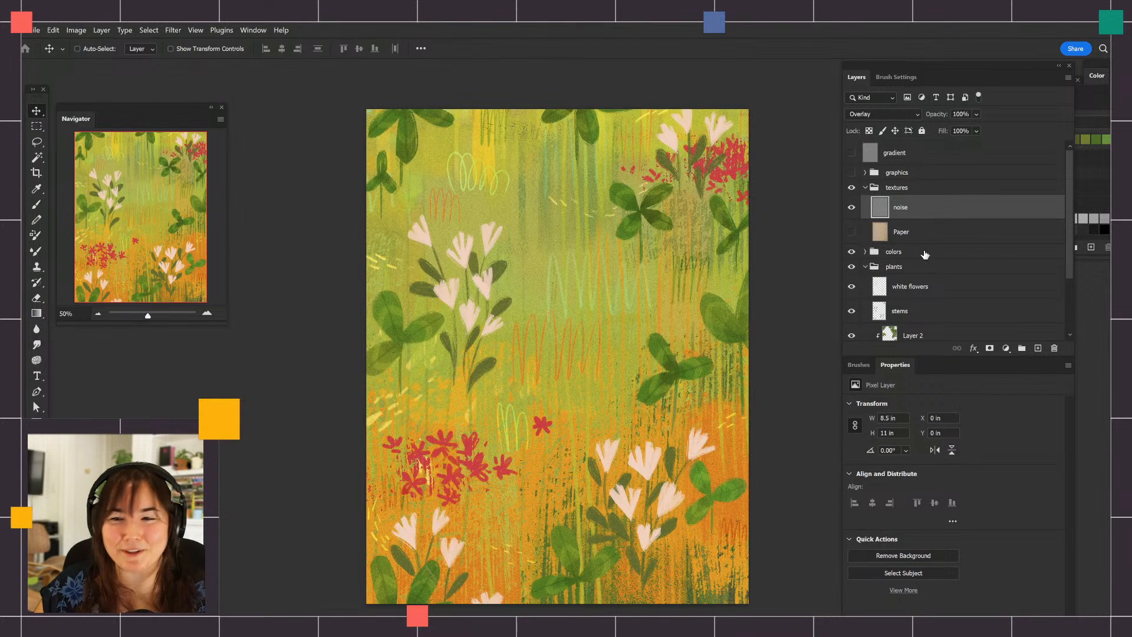
left_click(865, 187)
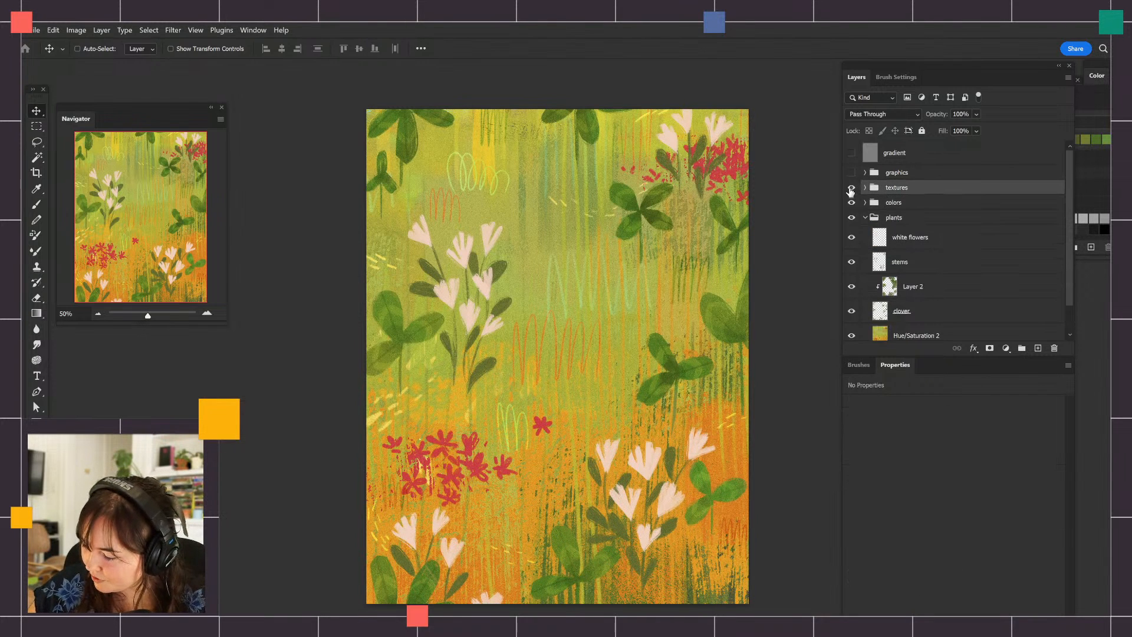
left_click(852, 187)
Compare the clovers with Layer 2 clipped above them off and on
left_click(852, 287)
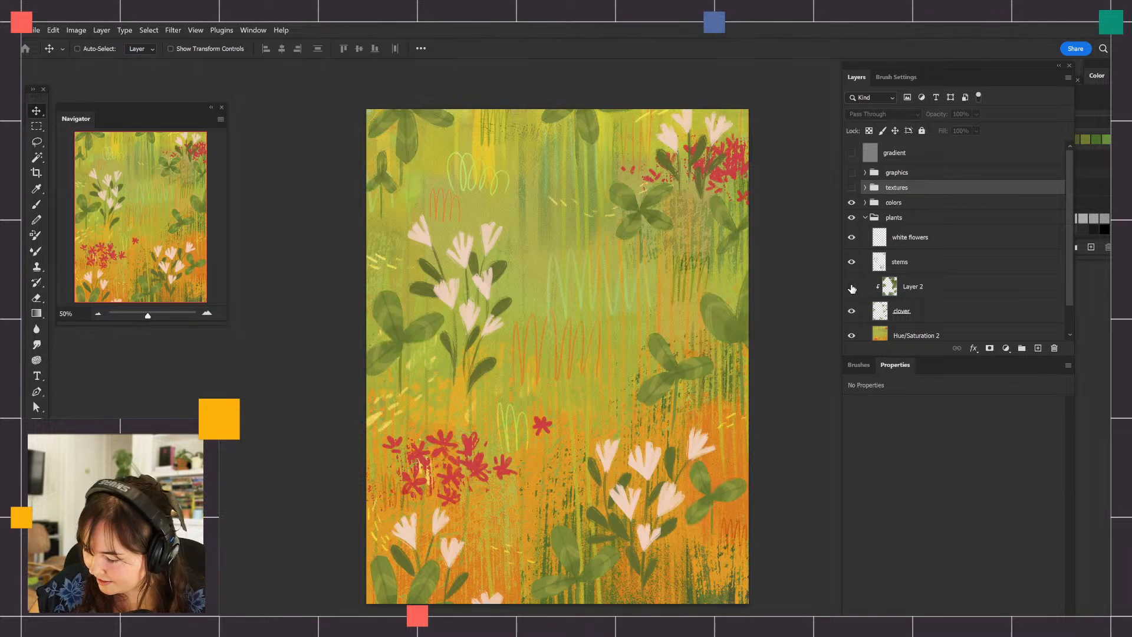
left_click(851, 287)
left_click(852, 288)
left_click(851, 288)
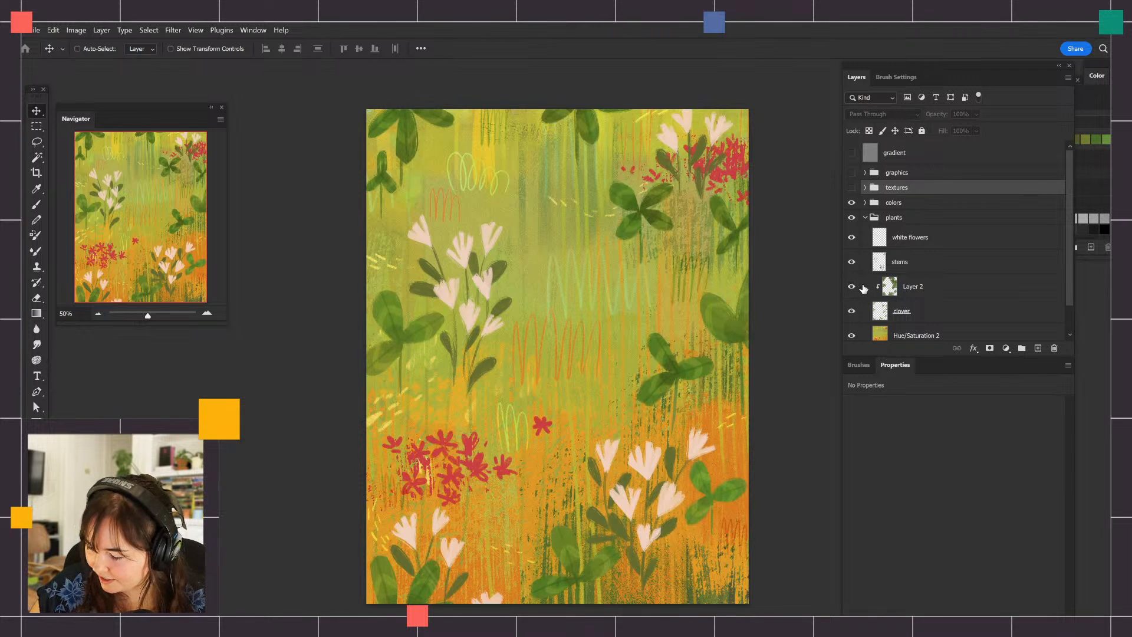
Set Layer 2's opacity to 79% and compare the clovers with that layer off and on
left_click(911, 286)
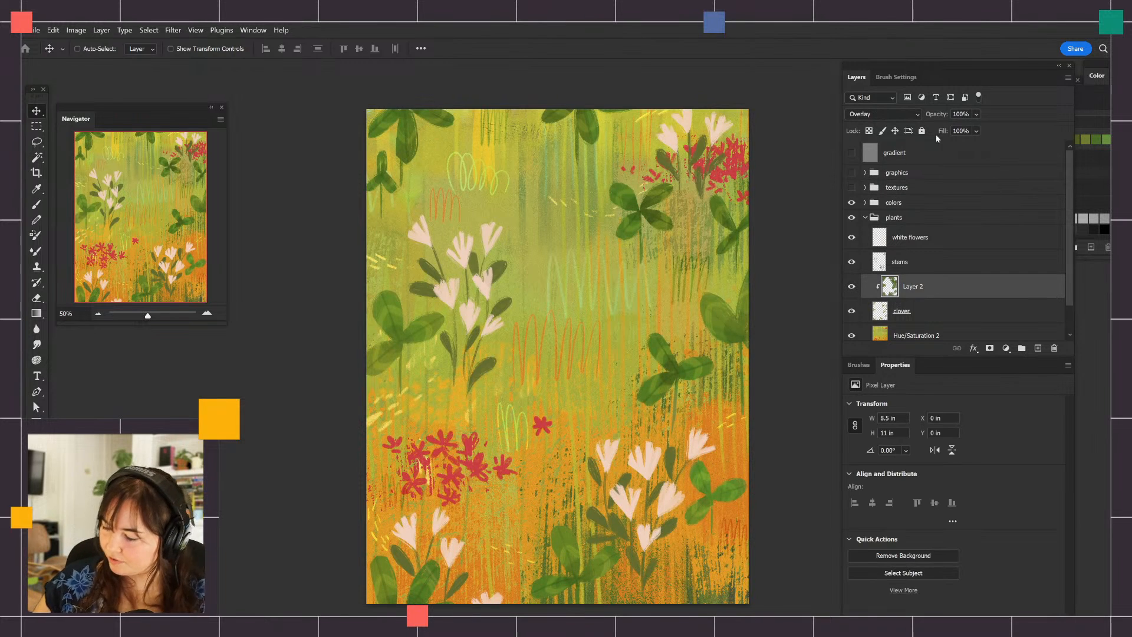
left_click_drag(938, 115, 939, 118)
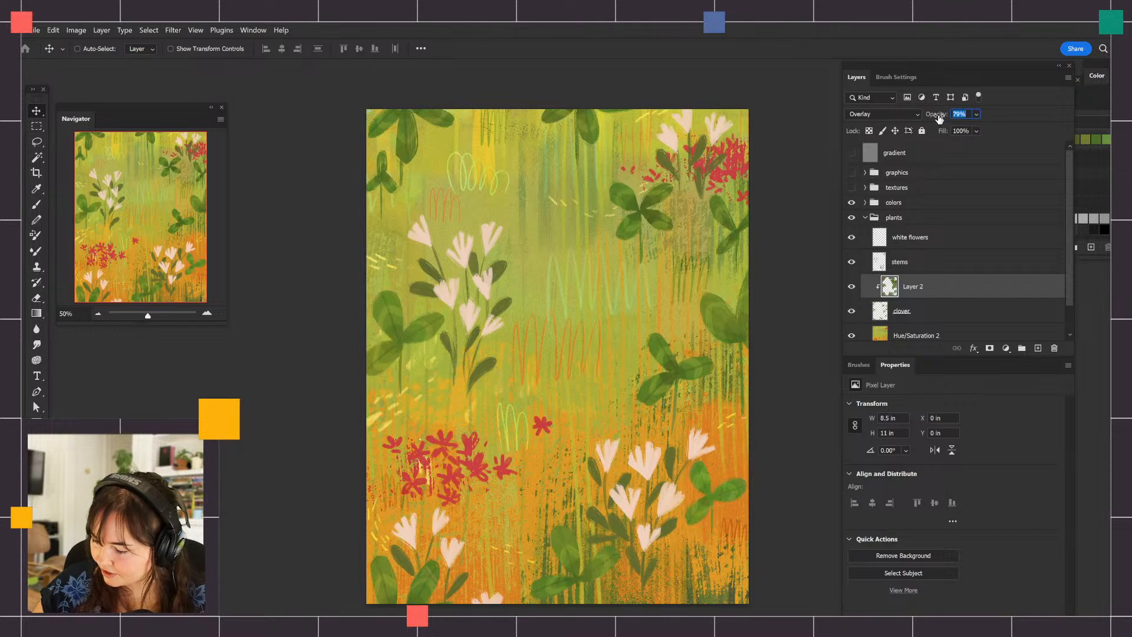
left_click(851, 288)
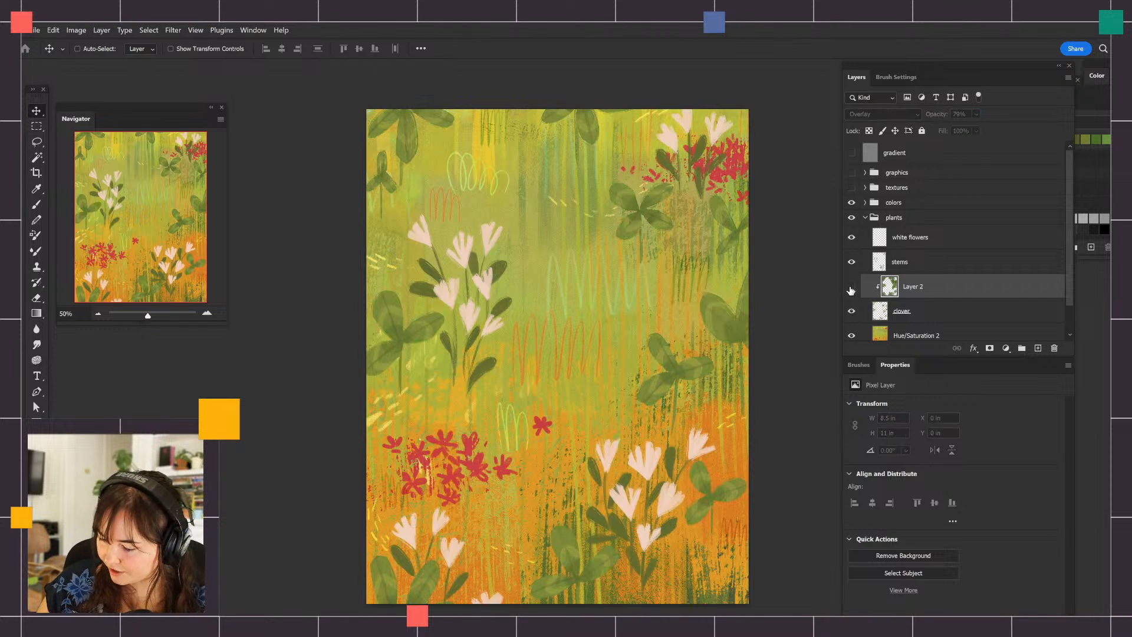
left_click(850, 288)
left_click(851, 289)
left_click(854, 288)
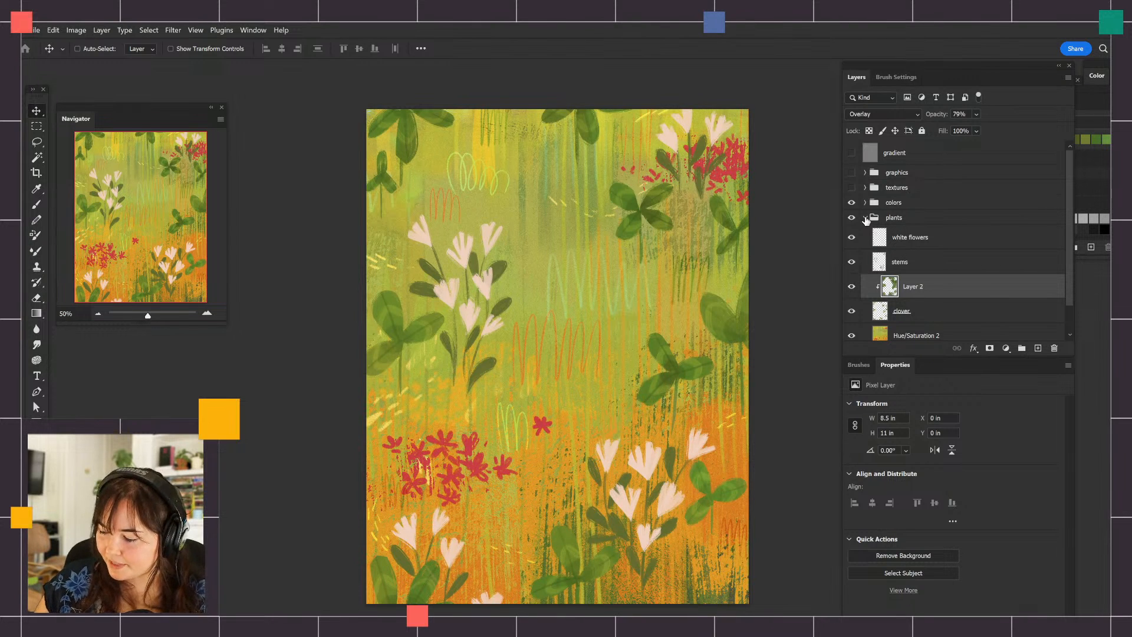
Collapse the plants group and duplicate both the plants and colors groups, stacking the copies above the originals
left_click(865, 220)
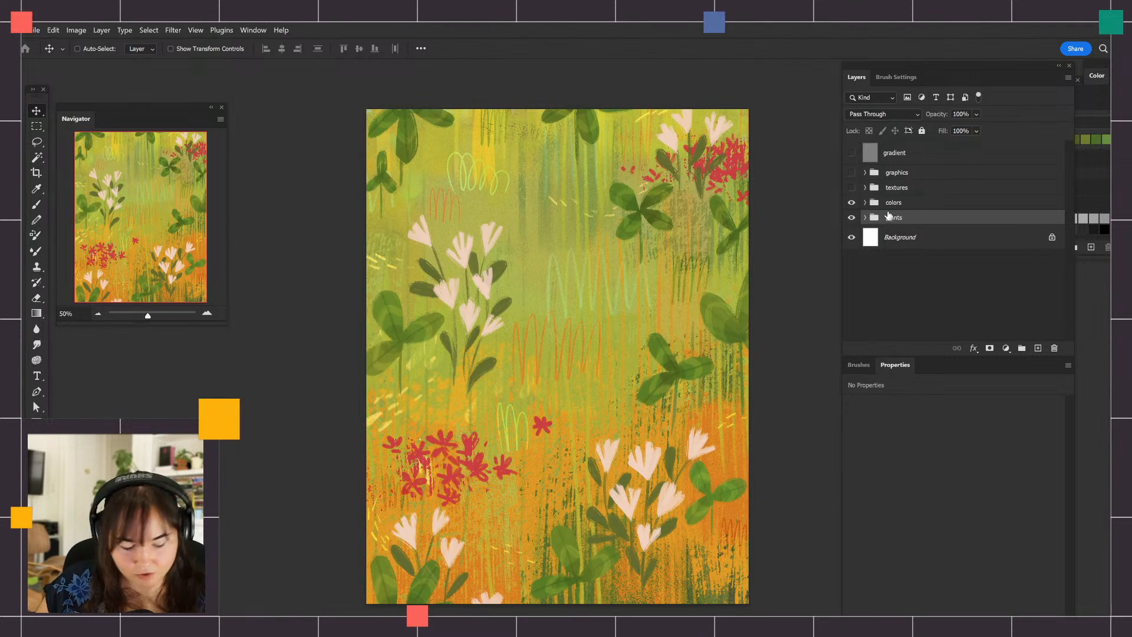
key("ctrl+0")
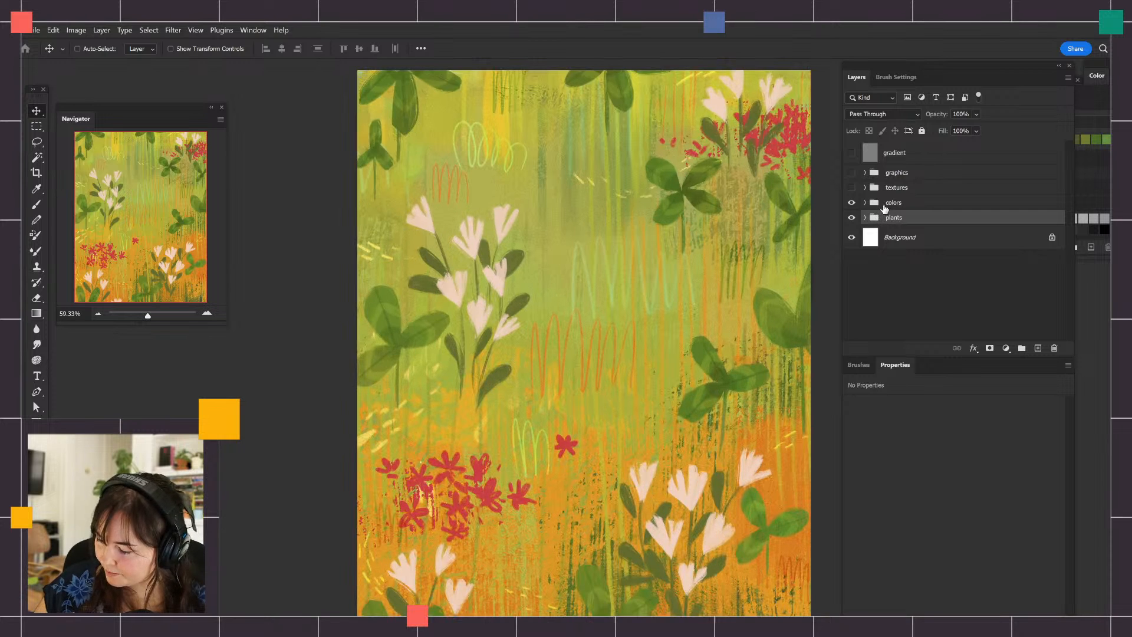
double_click(883, 217)
left_click(1069, 302)
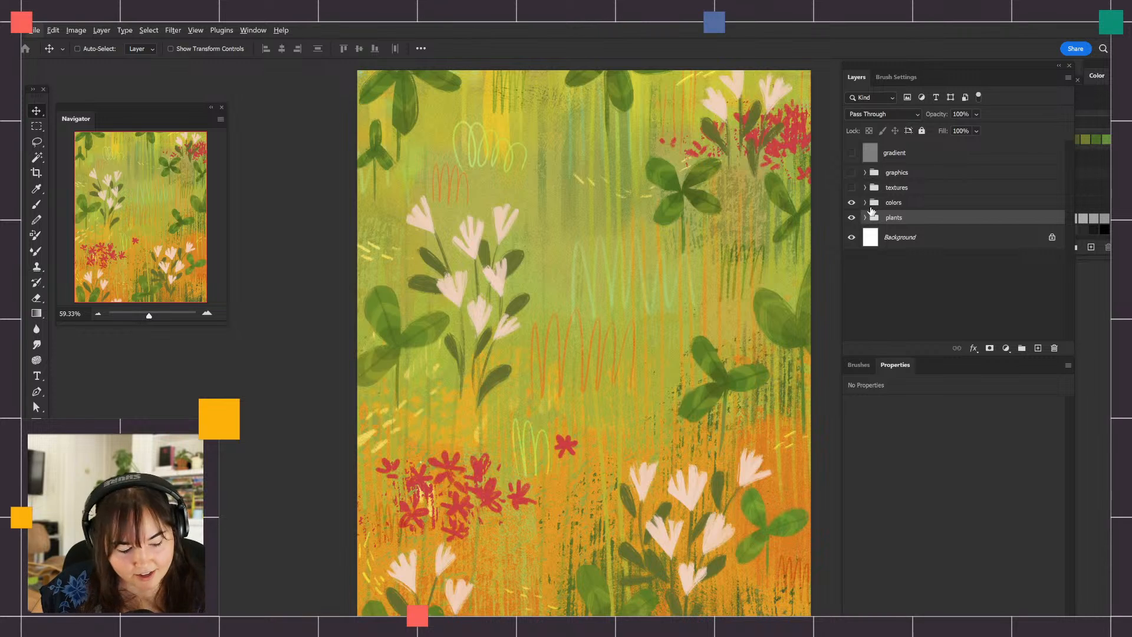
left_click_drag(876, 217, 878, 211)
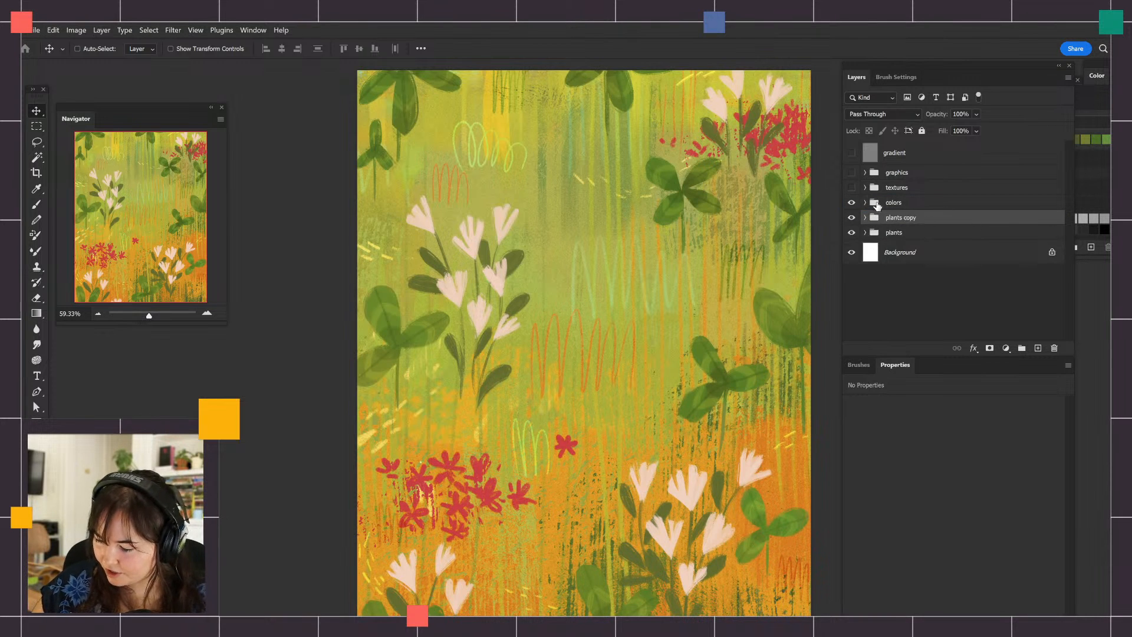
left_click(877, 204)
mouse_move(875, 205)
left_mouse_down()
mouse_move(887, 203)
mouse_move(882, 232)
mouse_move(888, 210)
left_mouse_up()
left_click(889, 207)
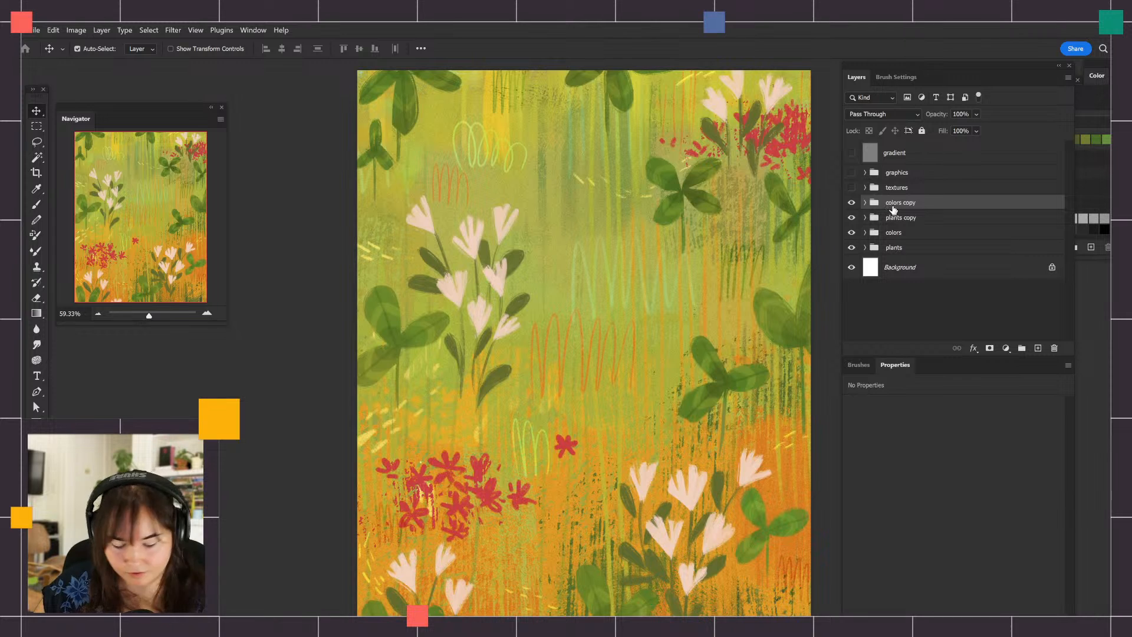
Merge the colors copy group into one layer, try merging it with plants copy, and undo that second merge
key("ctrl+e")
left_click(893, 230, "ctrl")
key("ctrl+e")
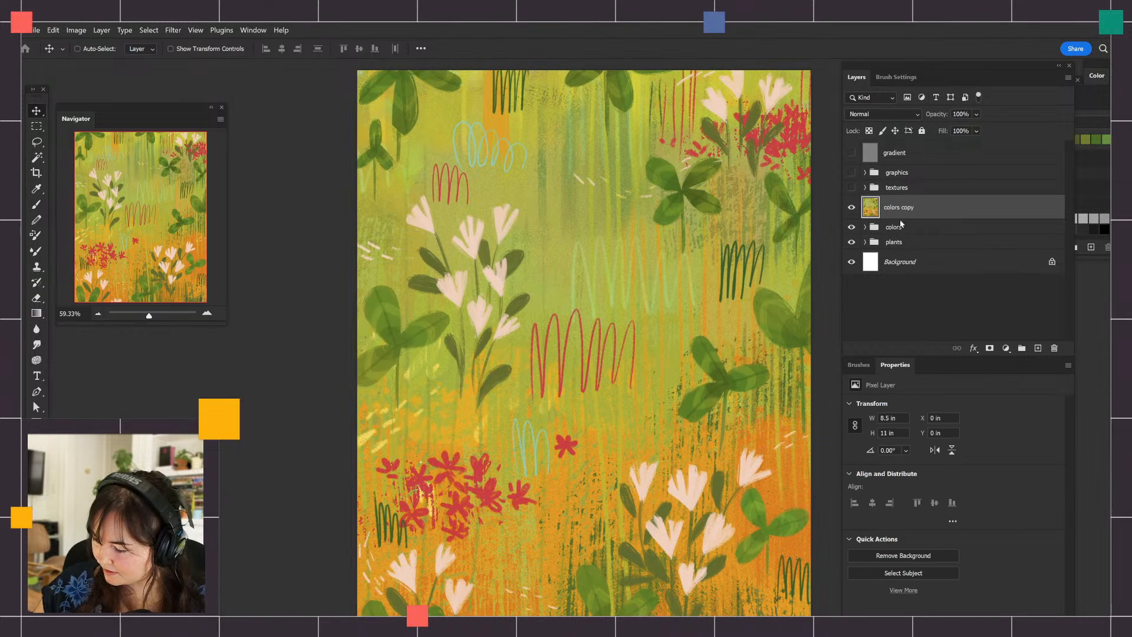
key("ctrl+z")
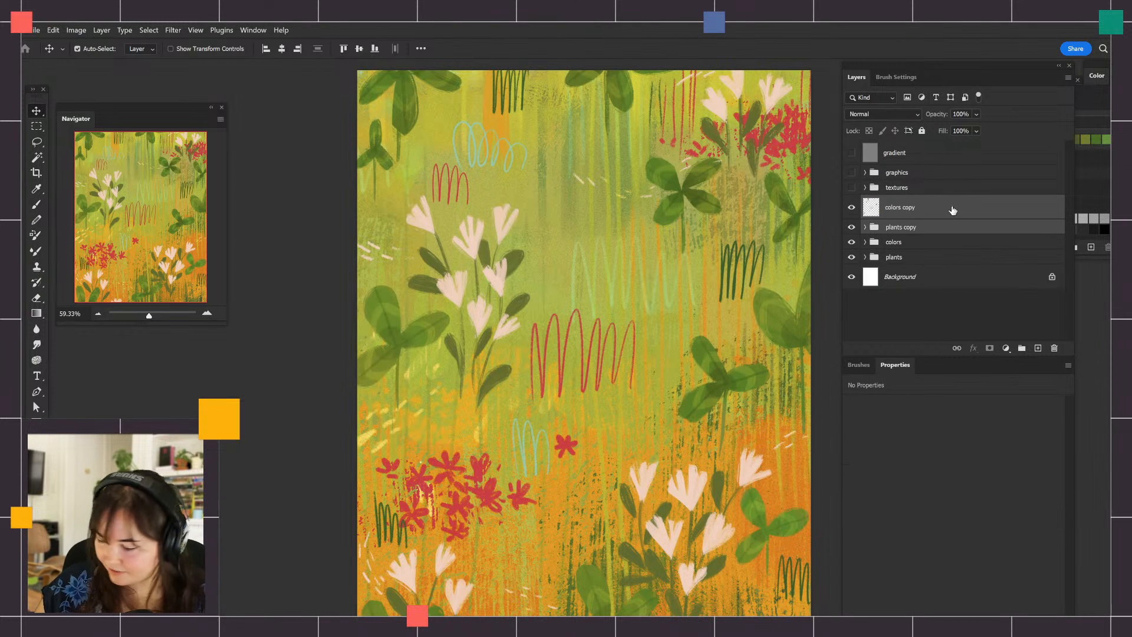
Set the colors copy layer's blend mode to Overlay and merge it with the plants copy group
left_click(915, 211)
left_click(881, 115)
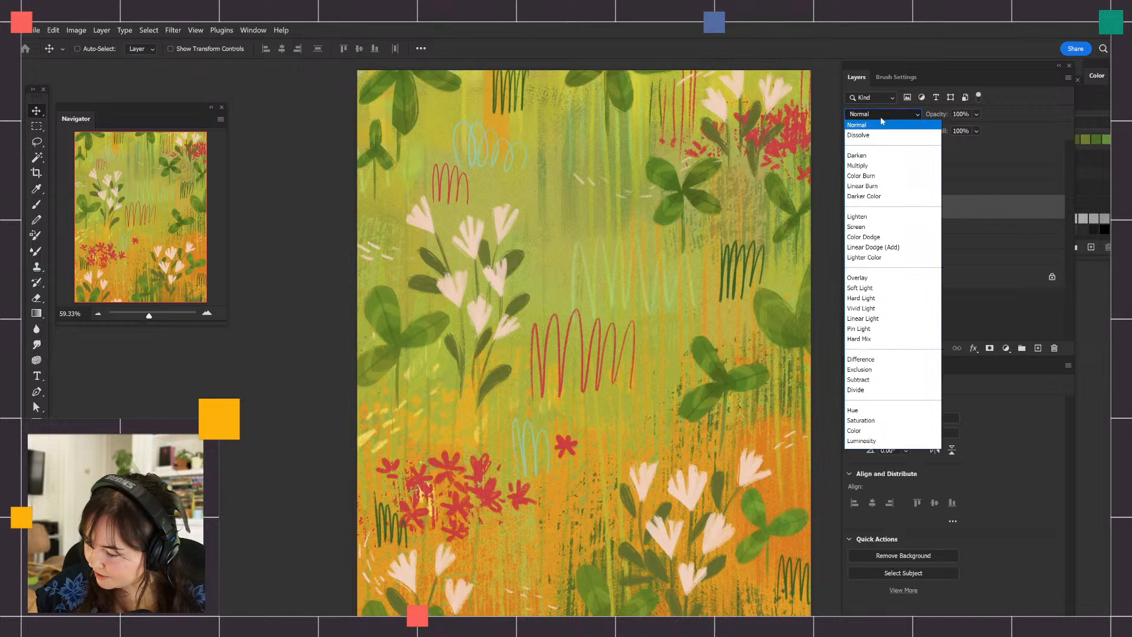
left_click(861, 277)
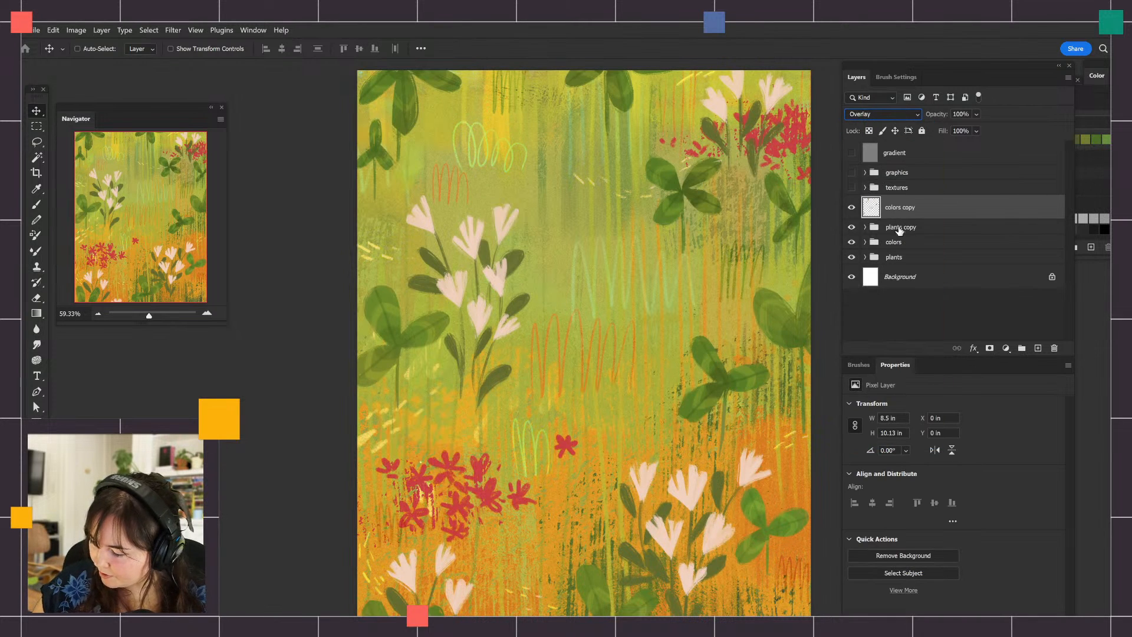
left_click(915, 226, "ctrl")
key("ctrl+e")
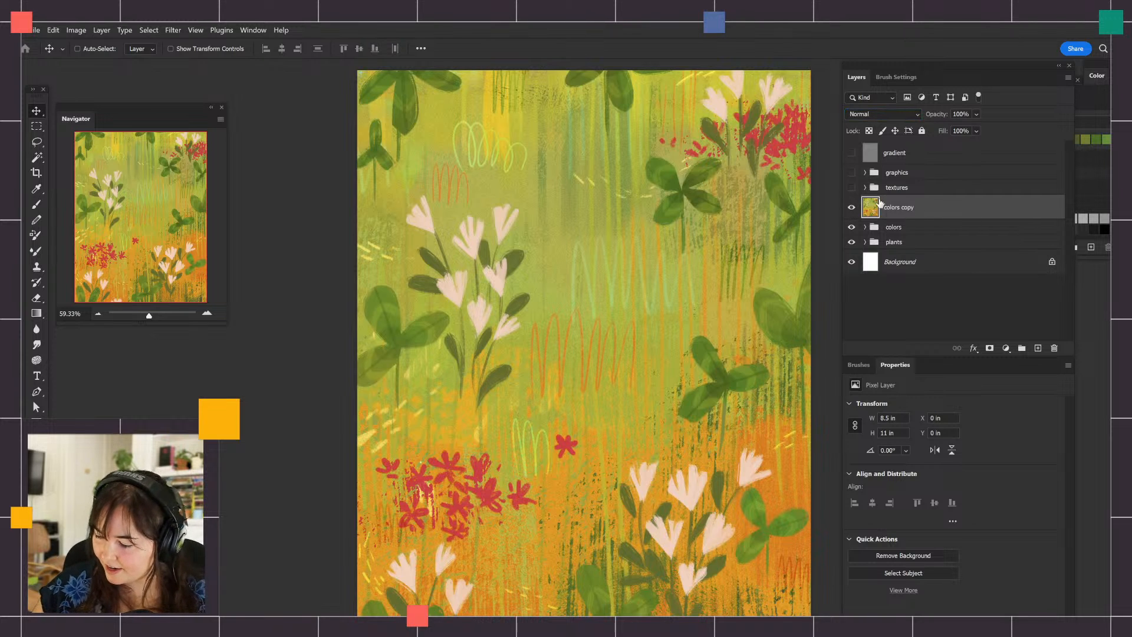
Set the blend mode of the merged artwork copy to Overlay and its opacity to 42%
left_click(882, 114)
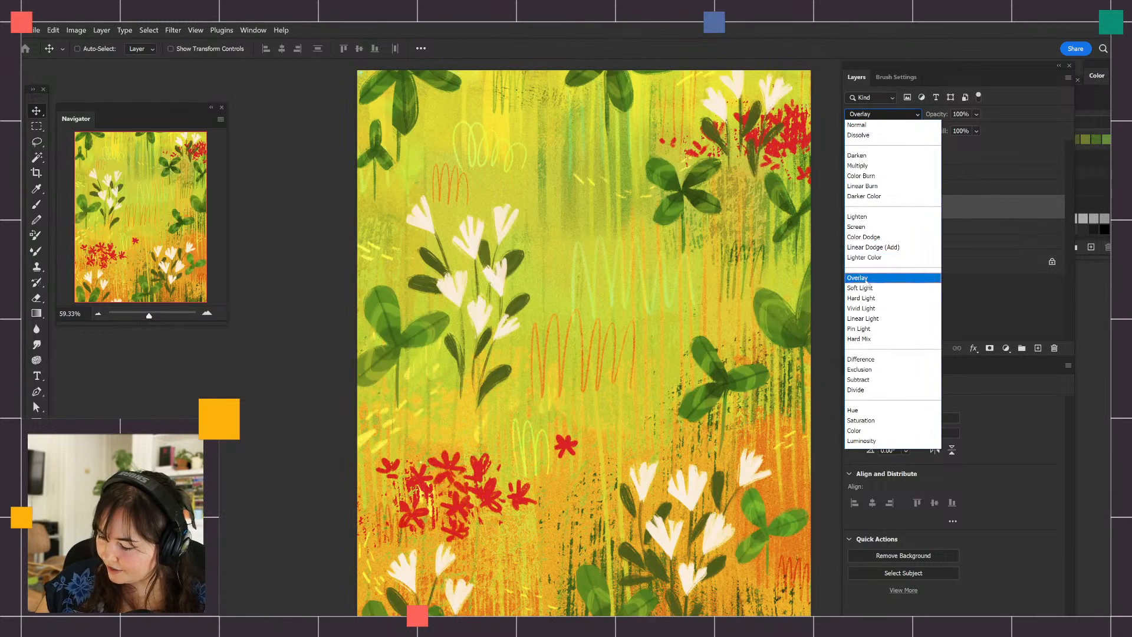
left_click(887, 278)
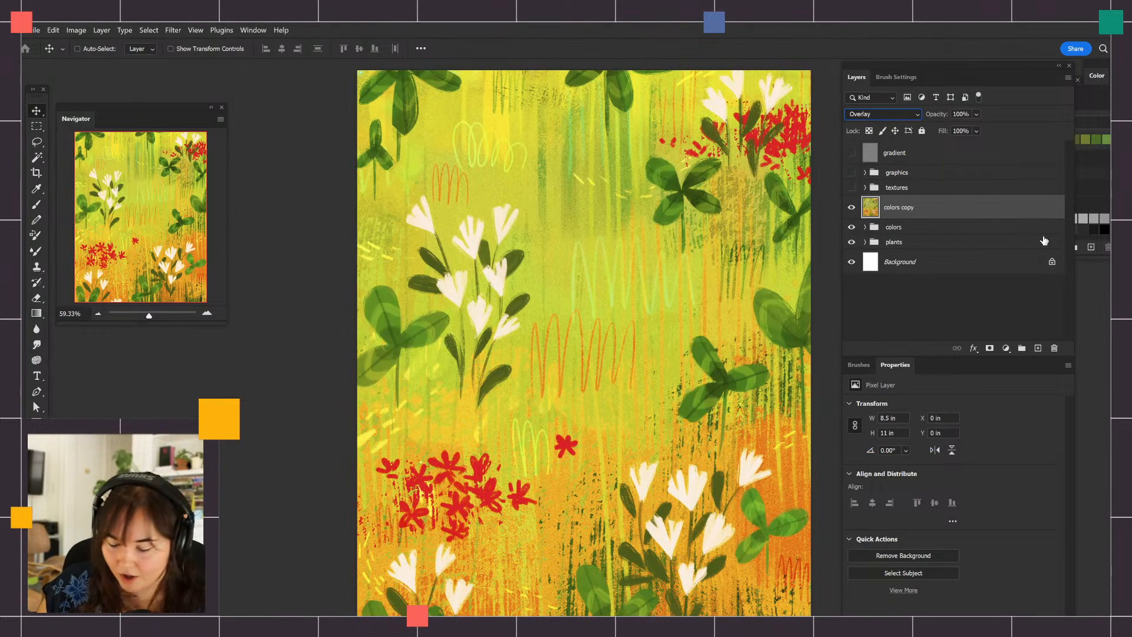
key("ctrl+minus")
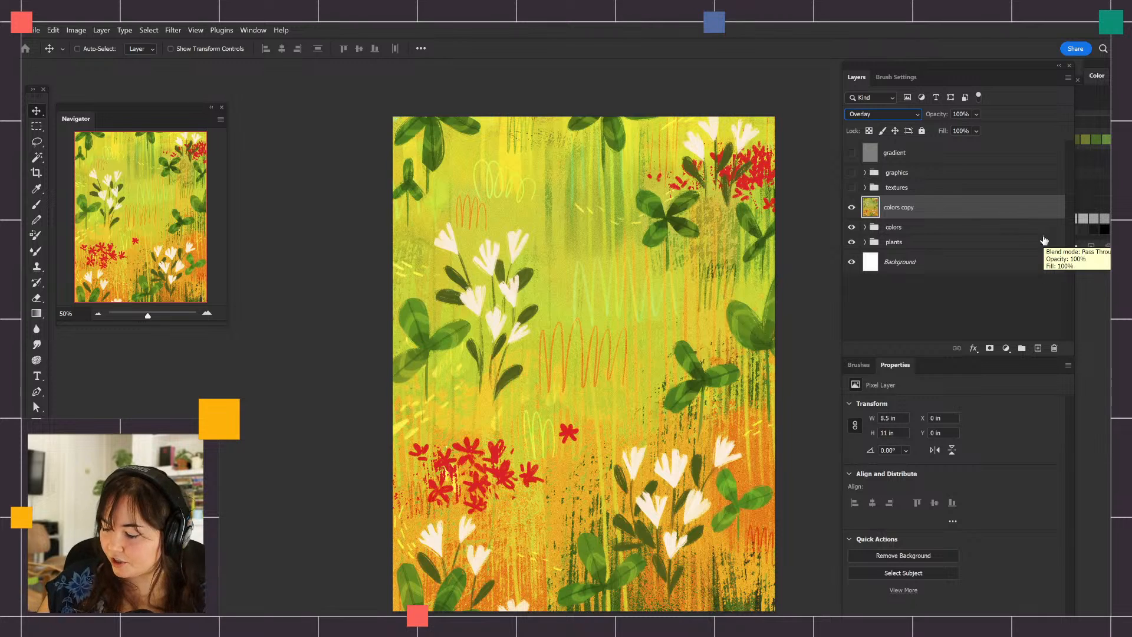
left_click_drag(945, 118, 931, 120)
Compare the illustration with the merged Overlay copy off and on
left_click(851, 207)
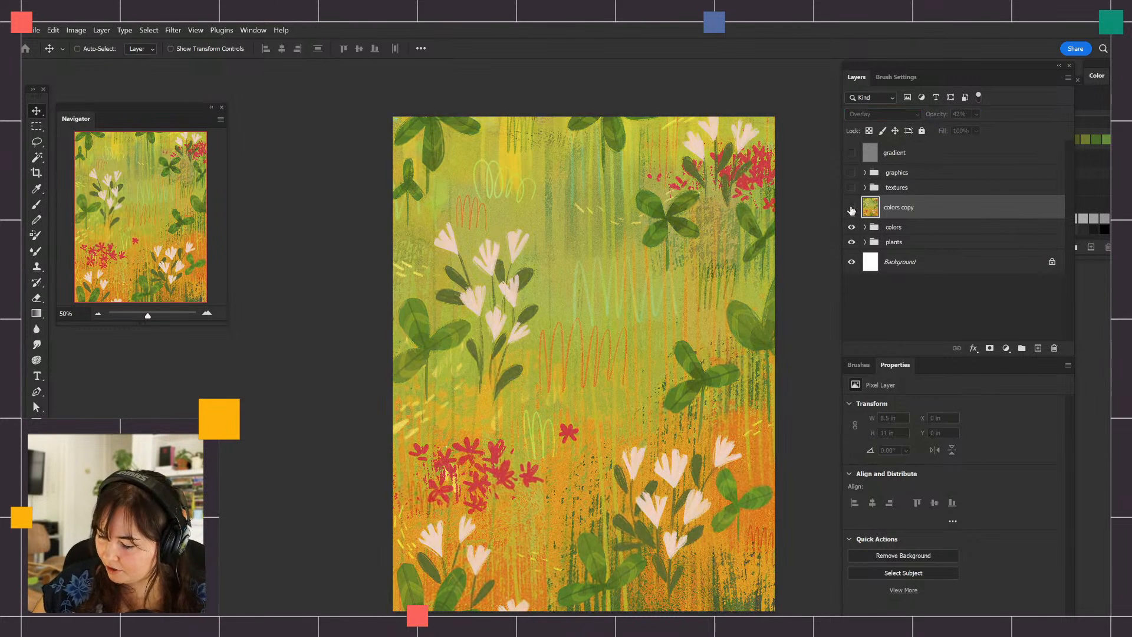
left_click(852, 209)
left_click(853, 209)
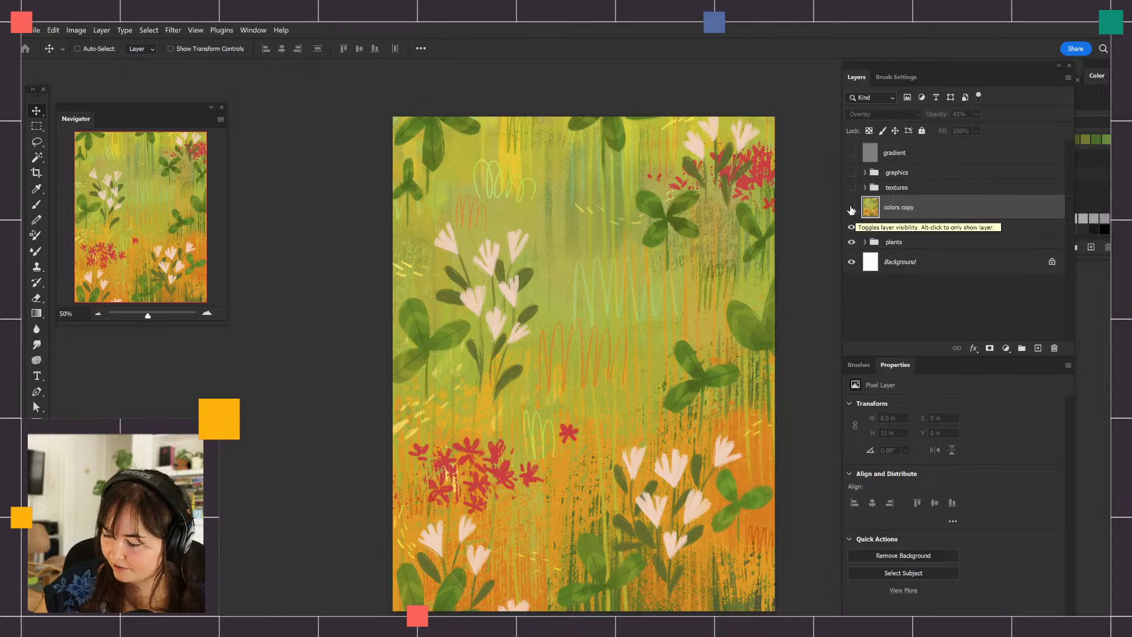
left_click(851, 210)
left_click(851, 210)
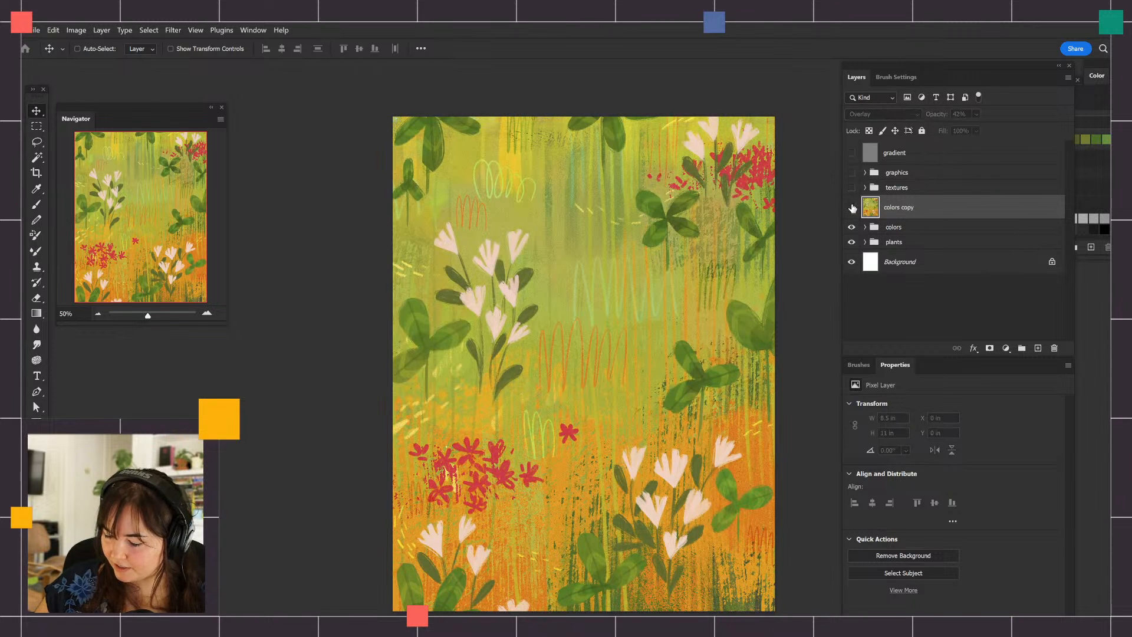
left_click(850, 210)
left_click(852, 210)
left_click(852, 208)
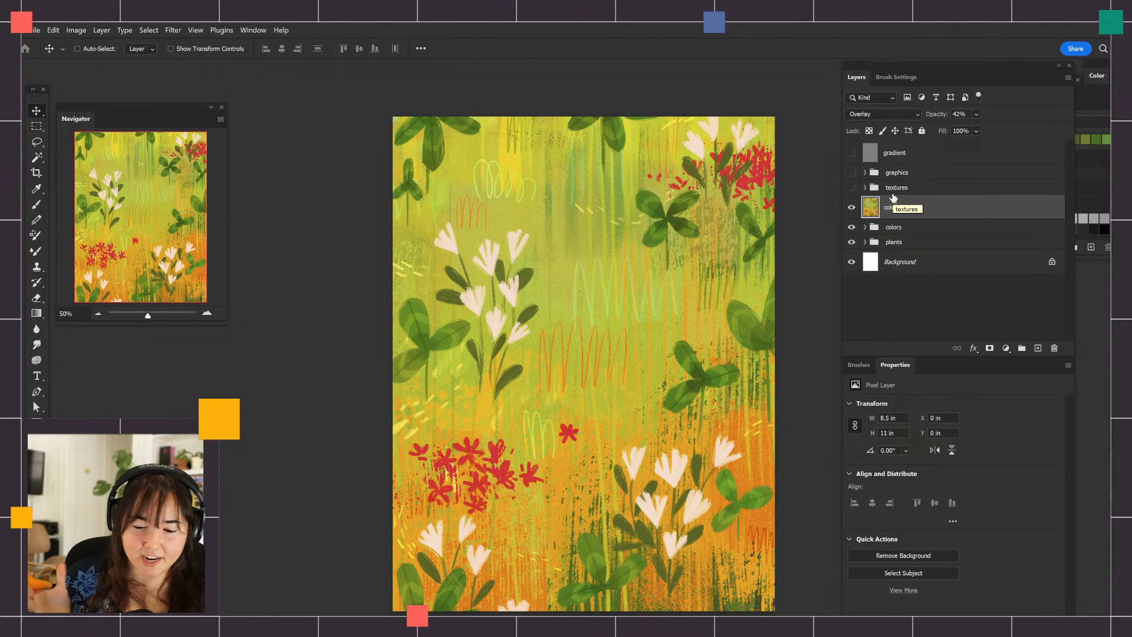
Hide the merged colors copy layer and compare the artwork with the details layer in the colors group off and on
left_click(852, 207)
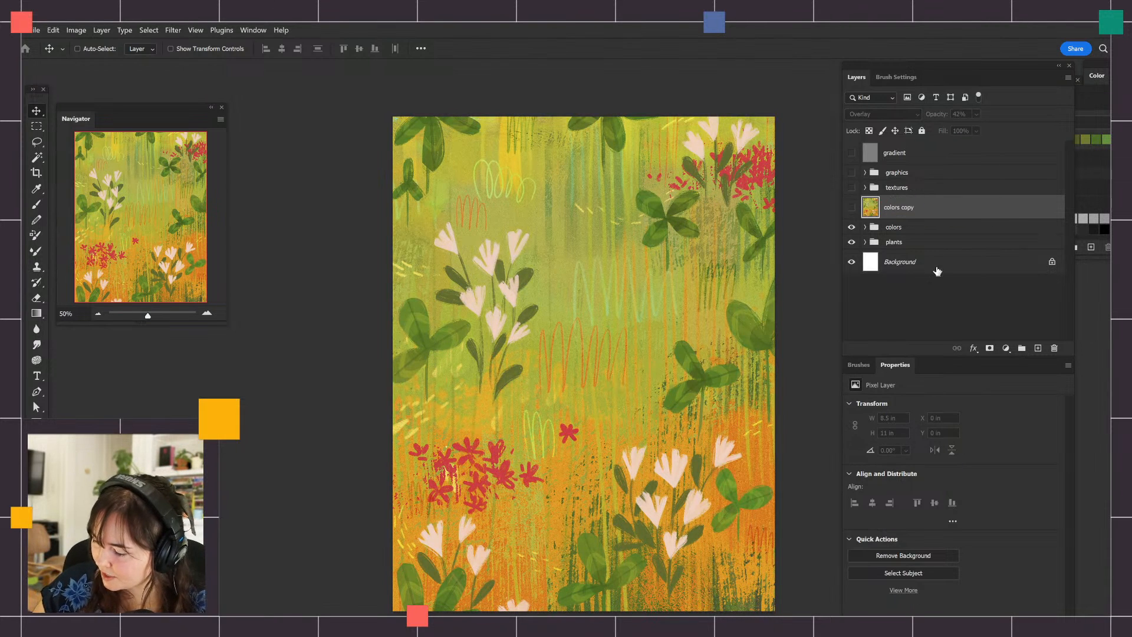
left_click(865, 227)
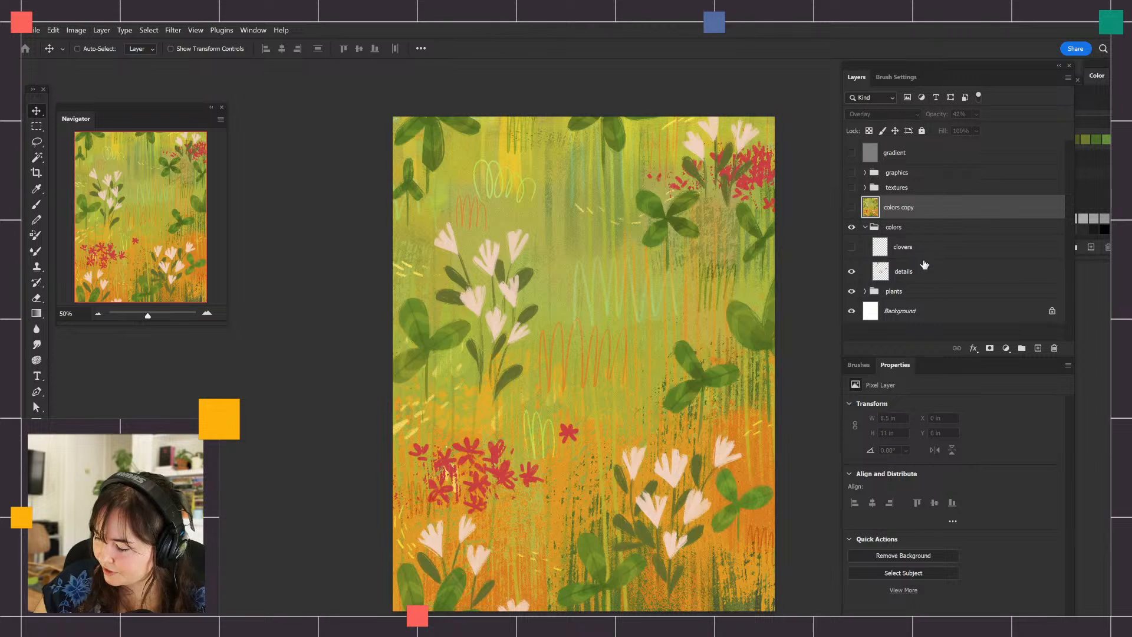
left_click(851, 272)
left_click(852, 273)
left_click(853, 273)
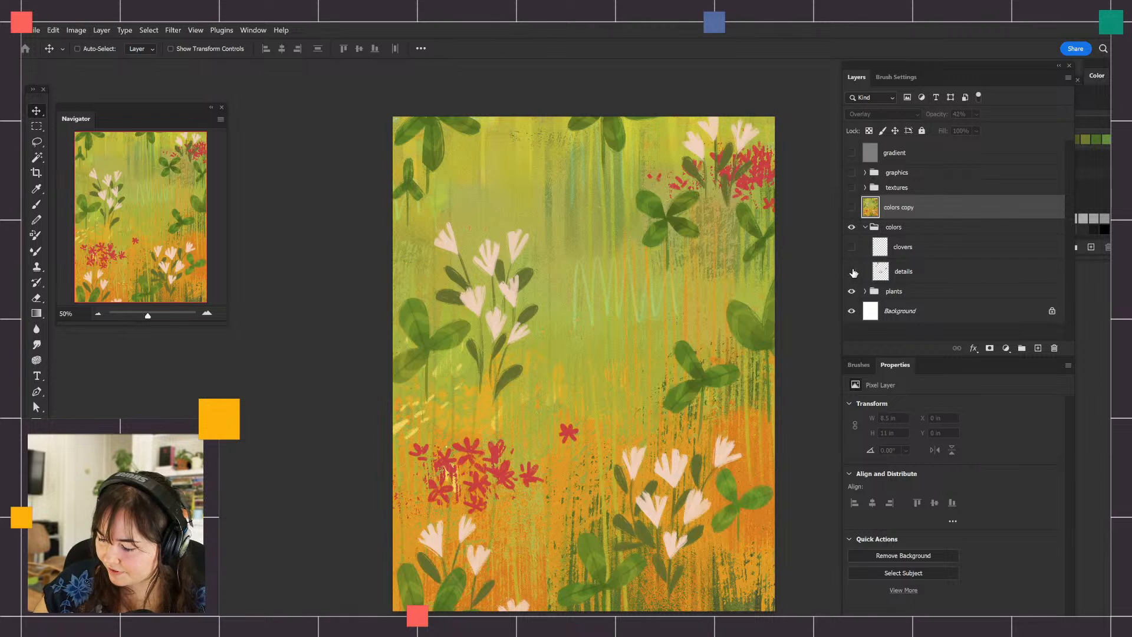
left_click(853, 272)
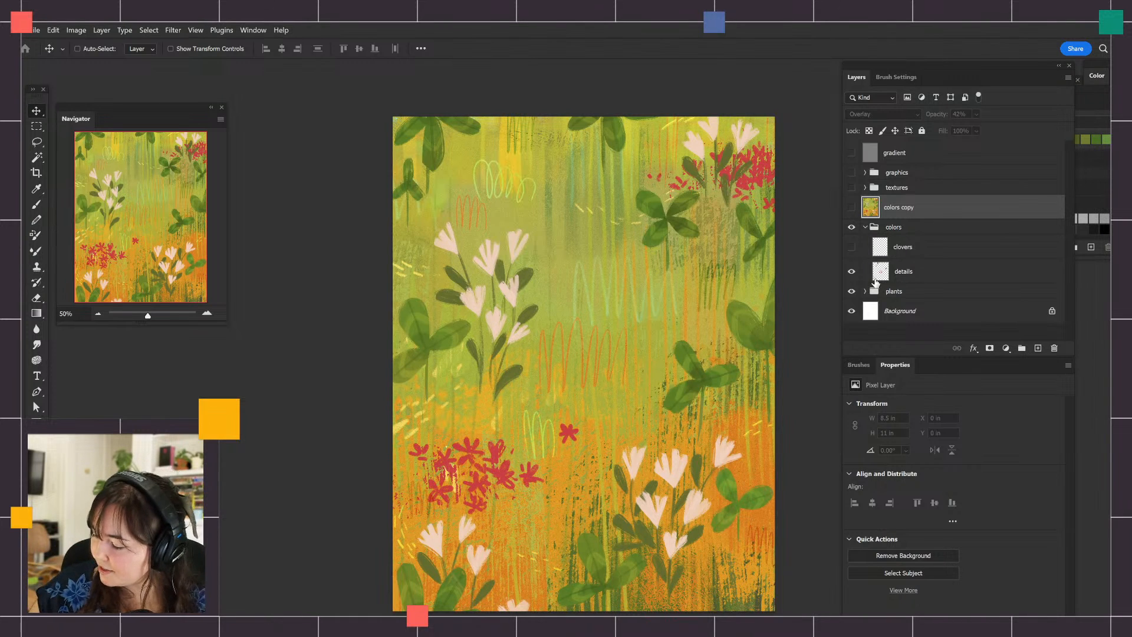
left_click(865, 227)
Show and expand the graphics group, and compare the tulip painting, Earth Day lettering and website watermark layers off and on
left_click(851, 173)
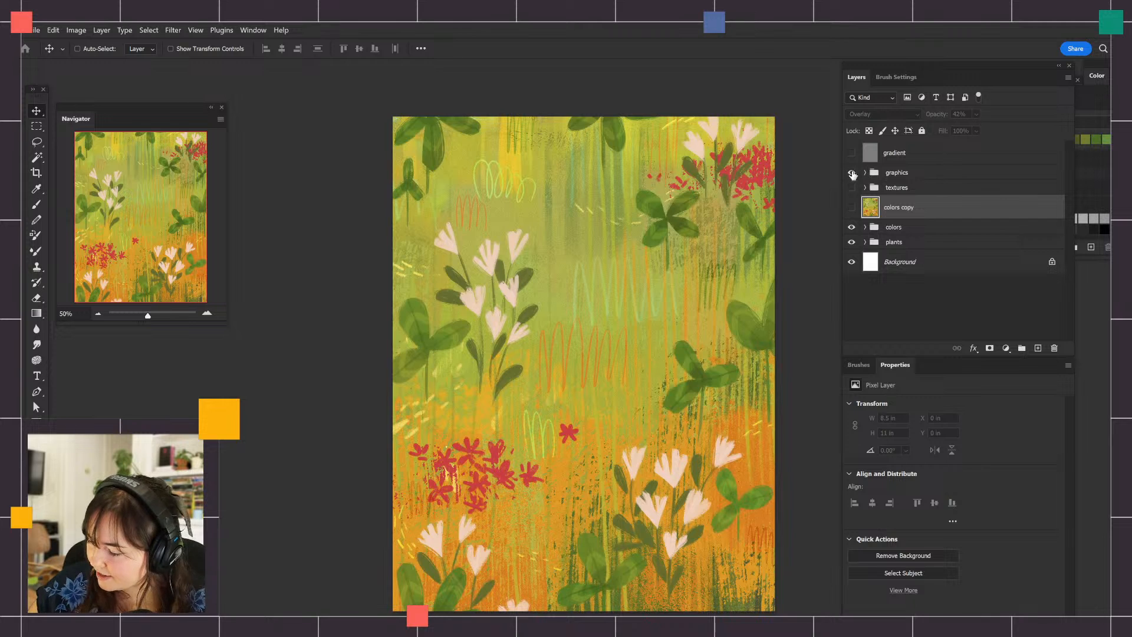
left_click(865, 173)
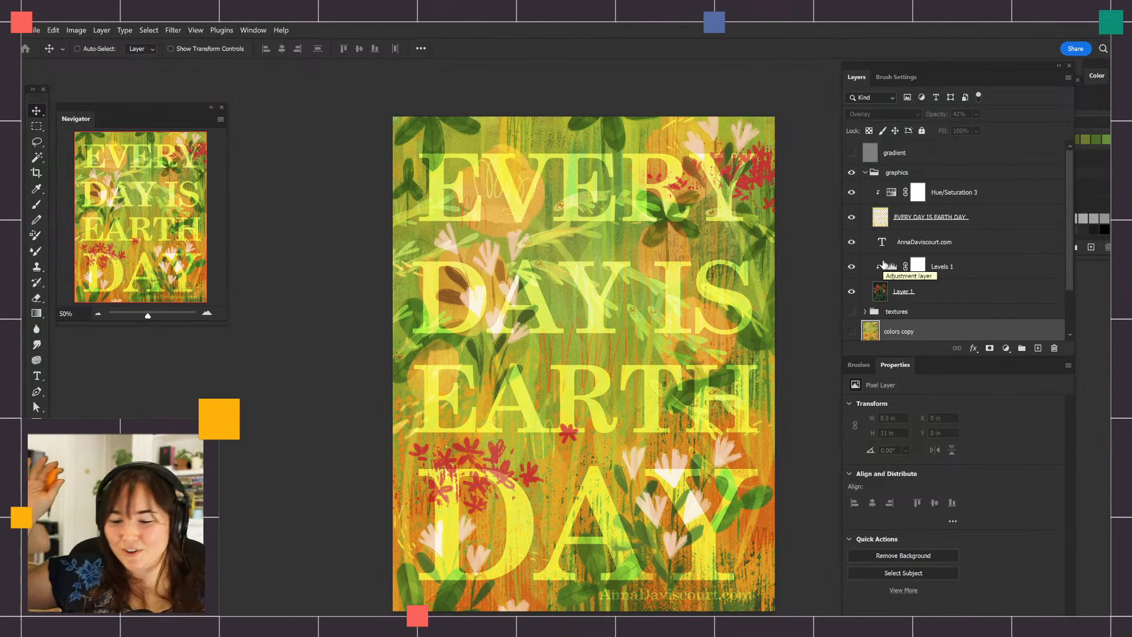
left_click(854, 291)
left_click(855, 291)
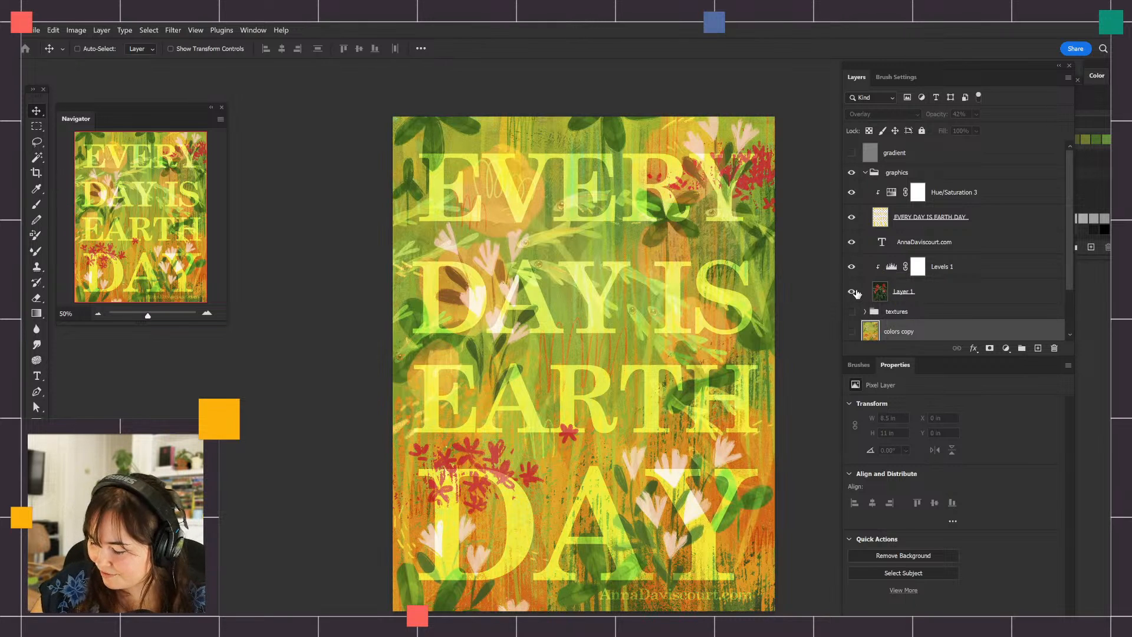
left_click(853, 219)
left_click(853, 220)
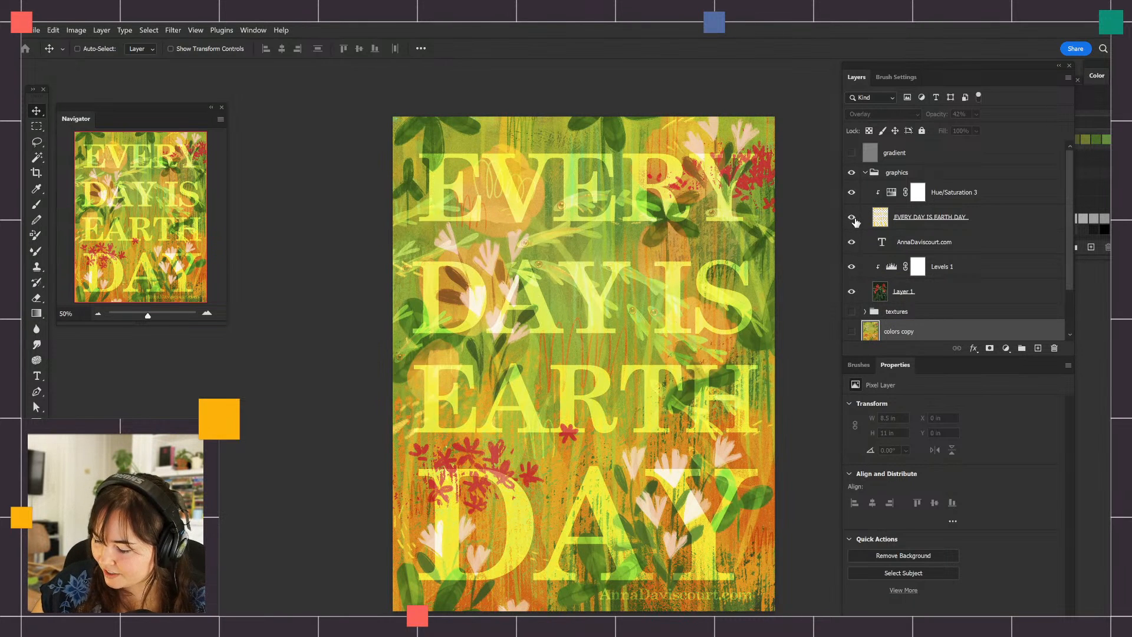
left_click(853, 244)
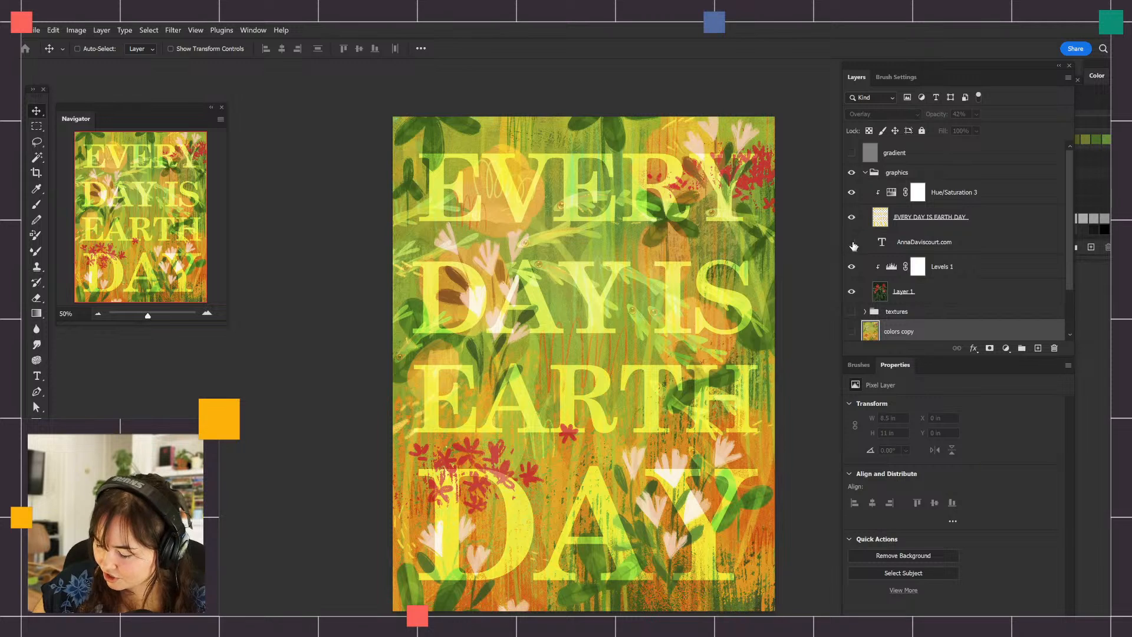
left_click(853, 244)
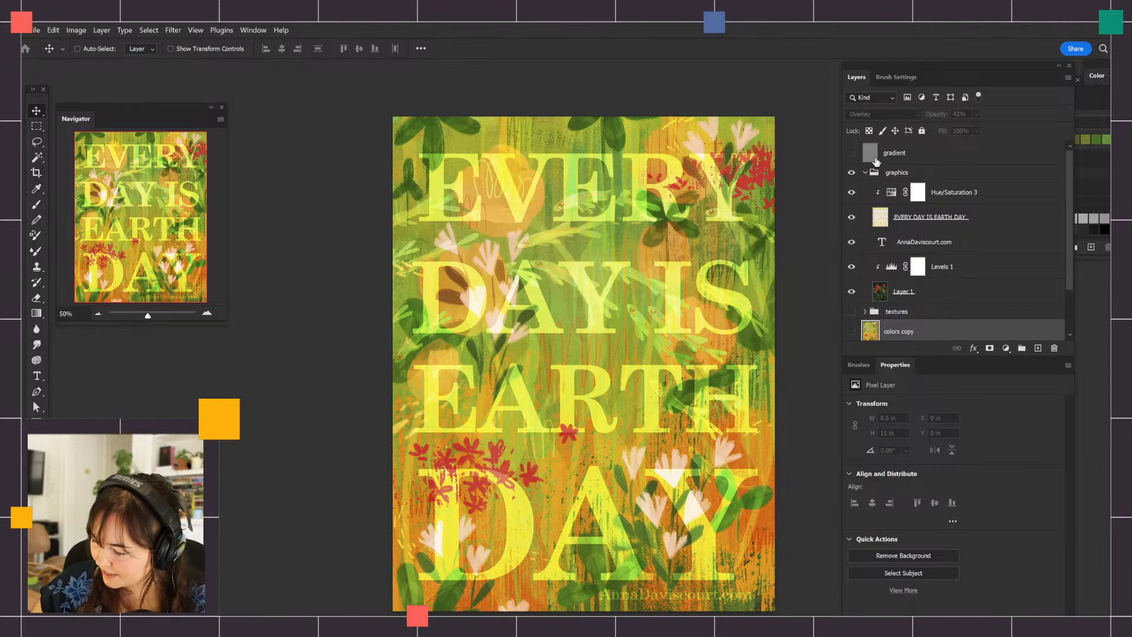
Collapse the graphics group, show and expand the textures group, and turn on its Paper layer
left_click(865, 172)
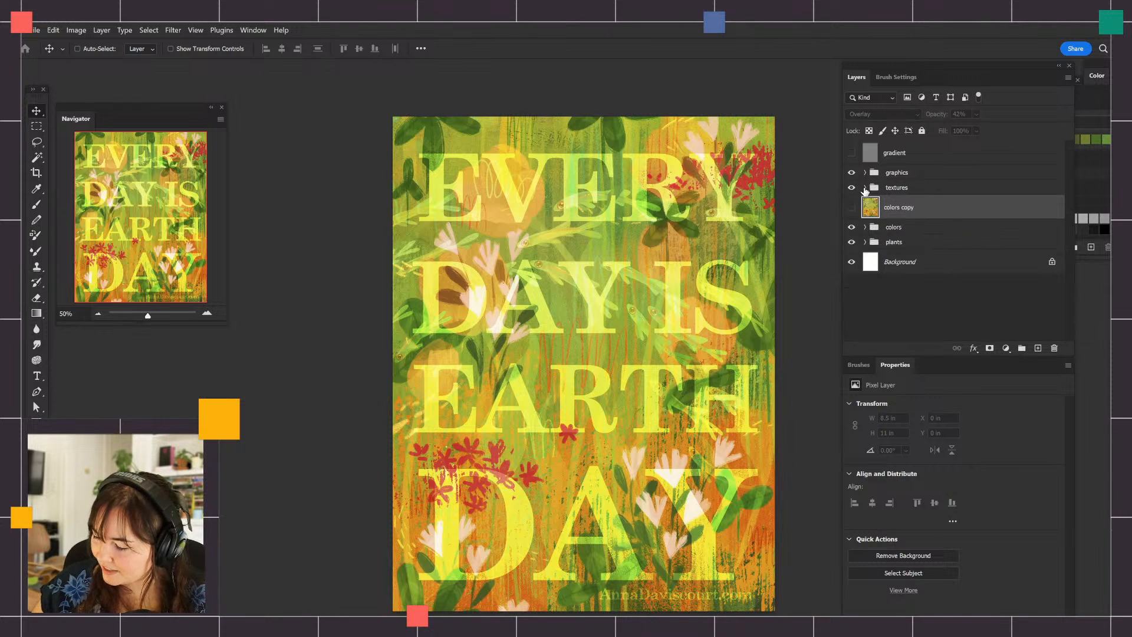
left_click(866, 187)
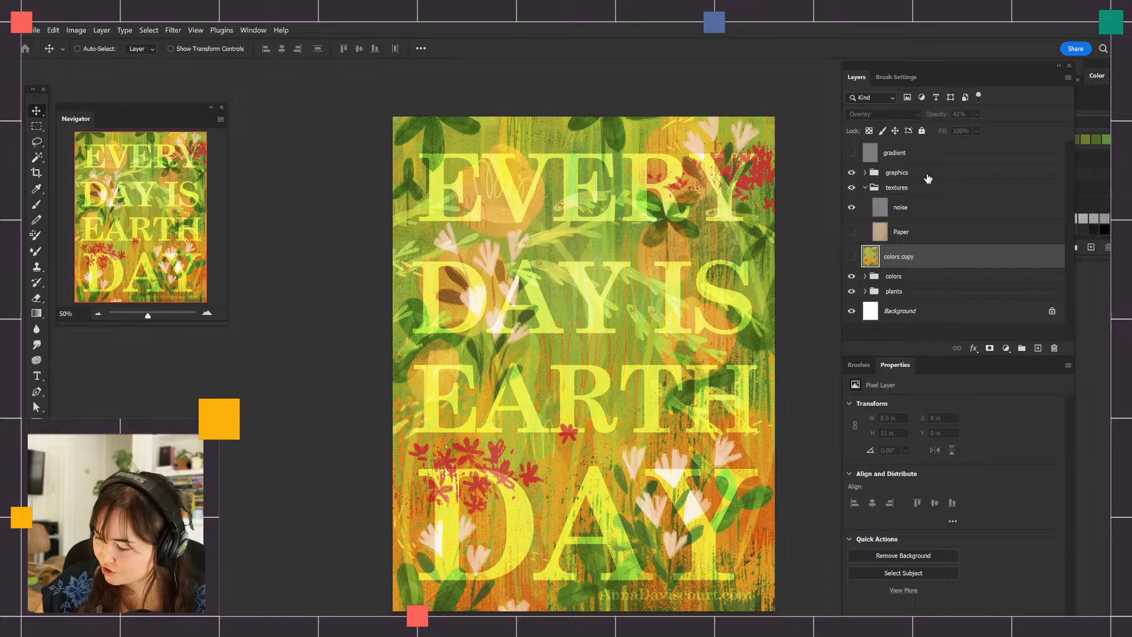
left_click(851, 233)
left_click(889, 236)
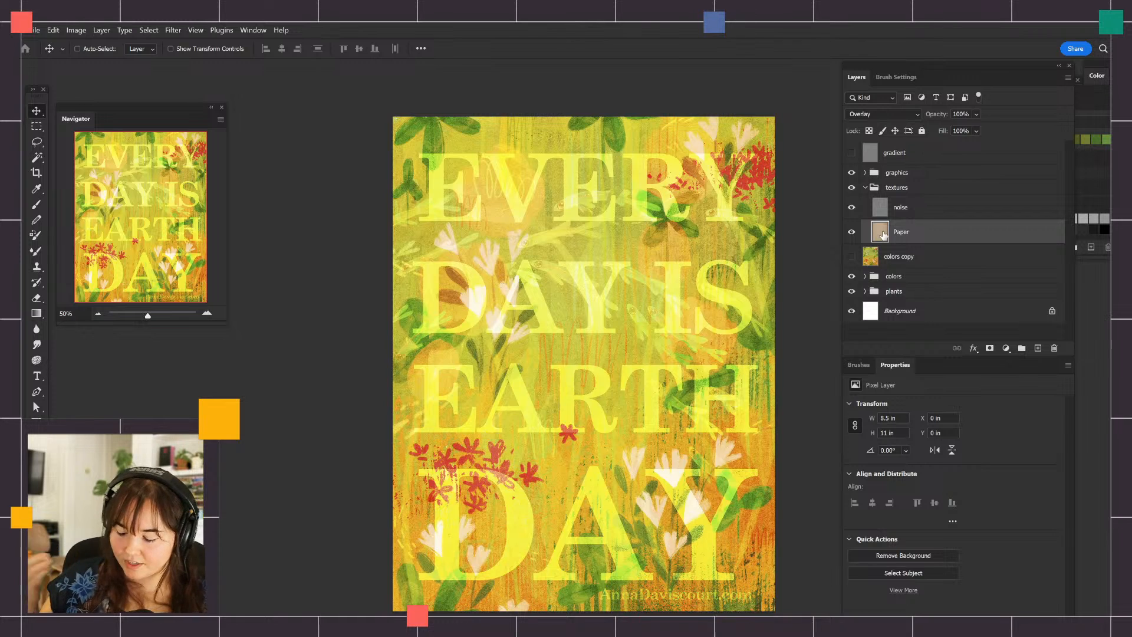
Compare the artwork up close at 100% with the noise layer in the textures group off and on
left_click(852, 208)
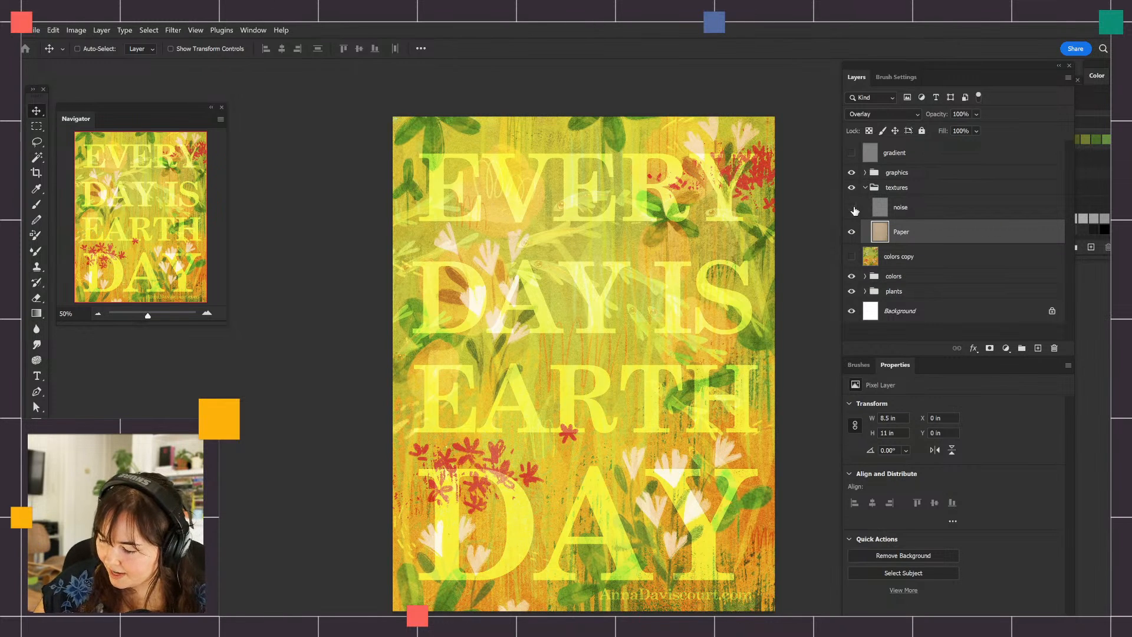
left_click(852, 209)
left_click(914, 210)
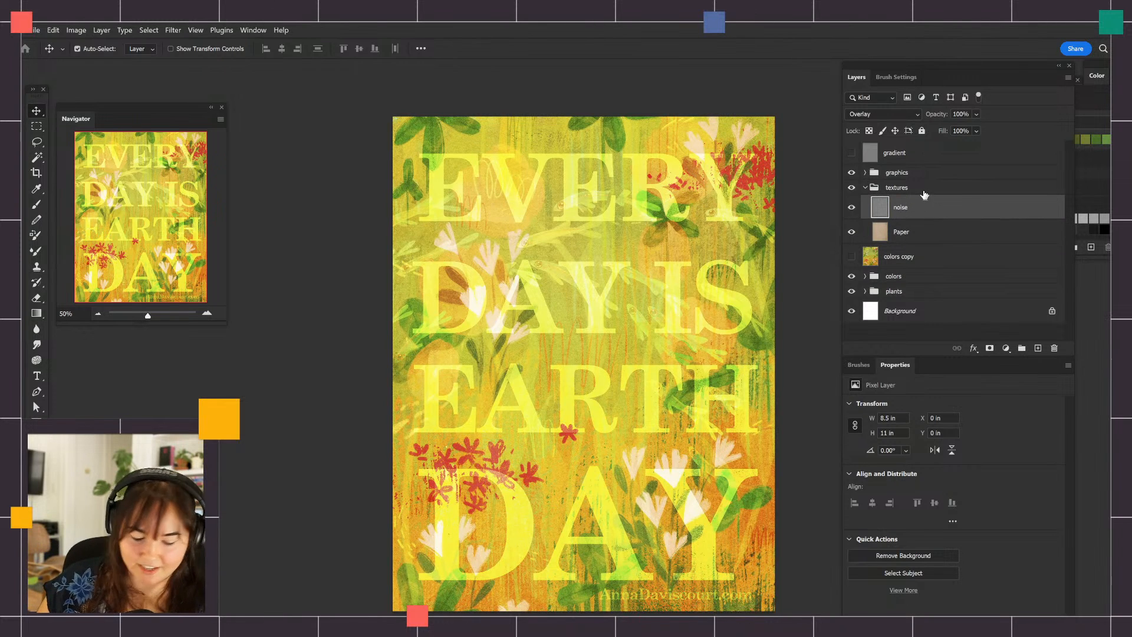
key("ctrl+plus")
key("ctrl+plus")
left_click(852, 208)
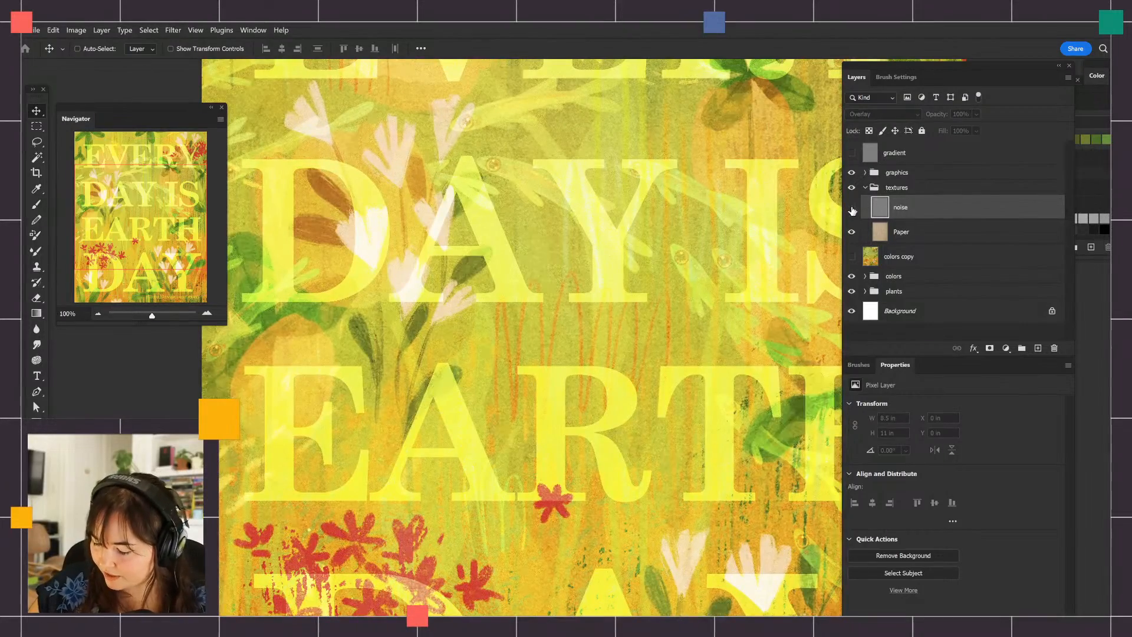
left_click(853, 209)
left_click(852, 208)
left_click(852, 209)
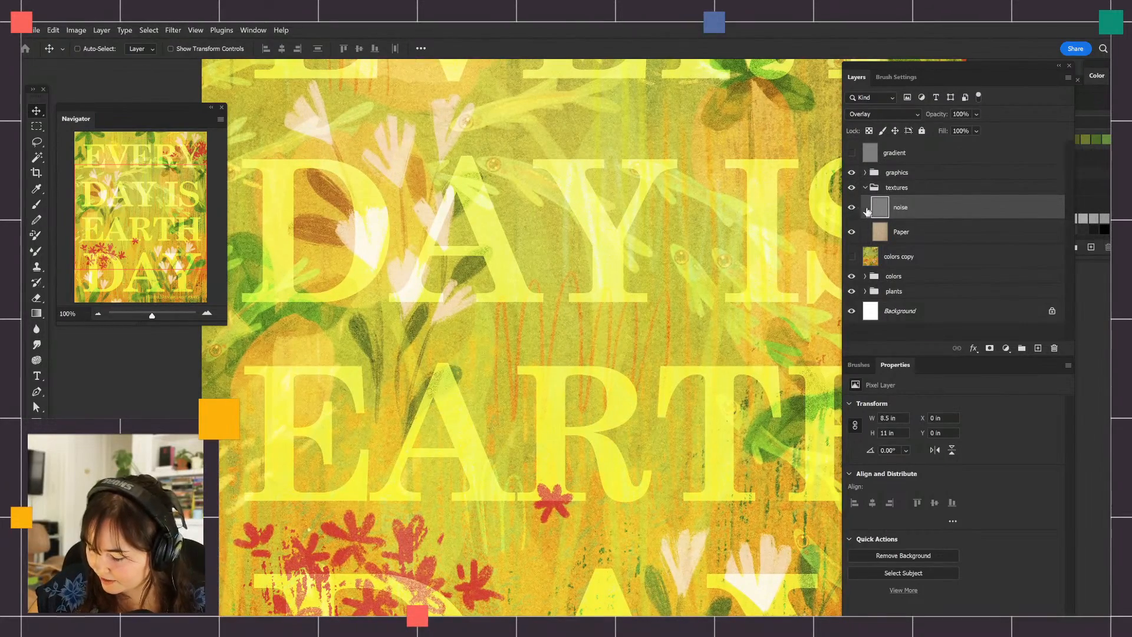
Hide the Paper layer, compare the noise layer off and on without it, and show the Paper layer again
left_click(852, 231)
left_click(852, 209)
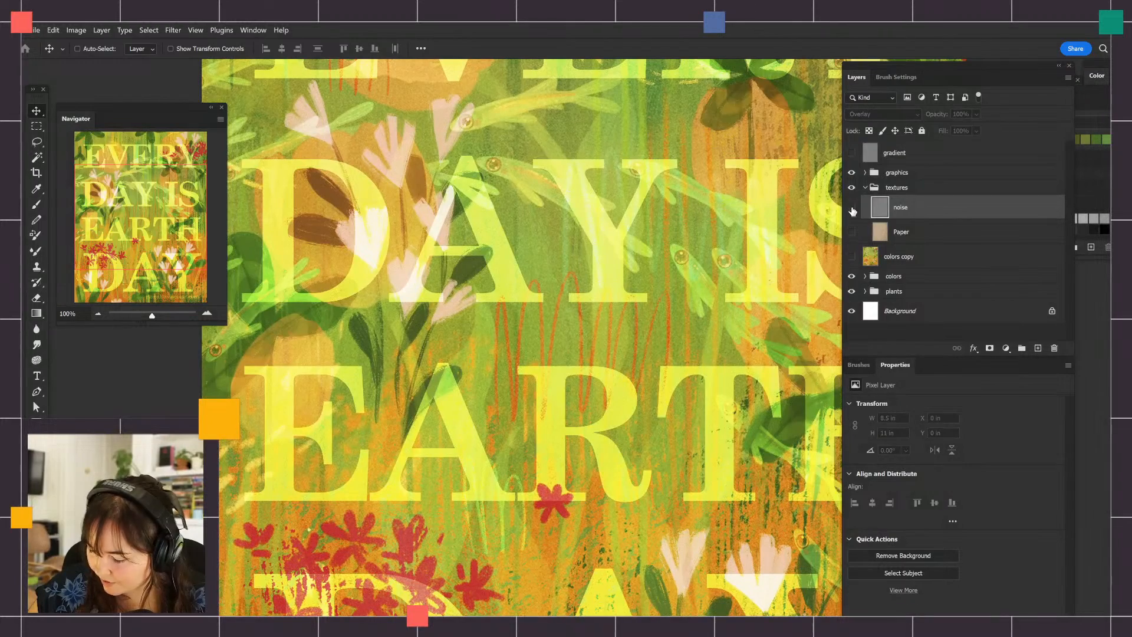
left_click(854, 210)
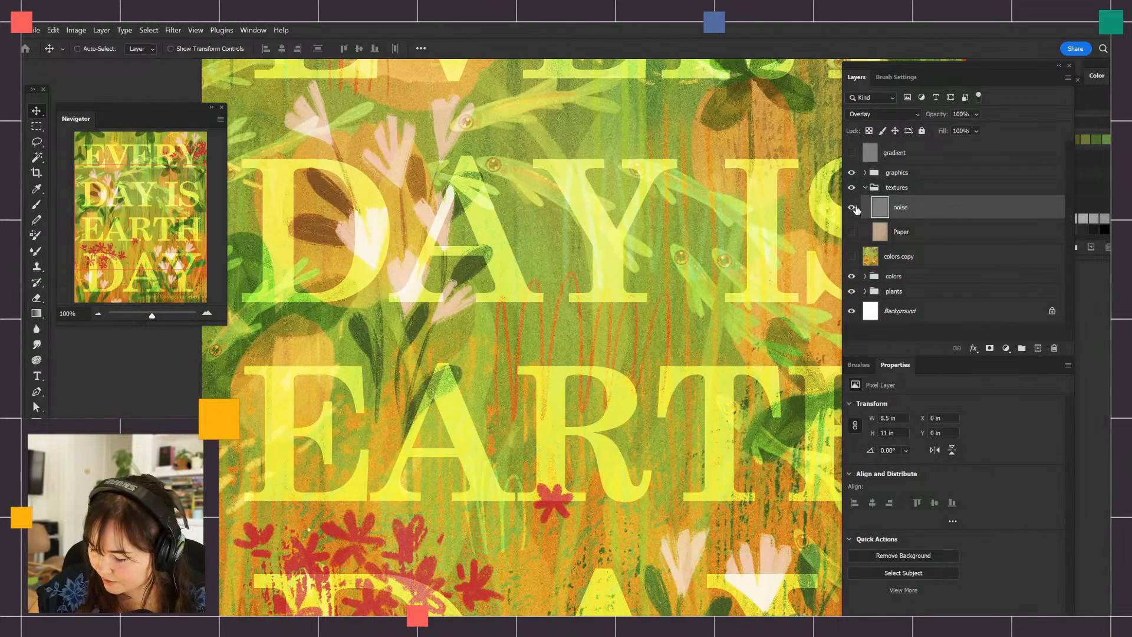
left_click(856, 210)
left_click(853, 210)
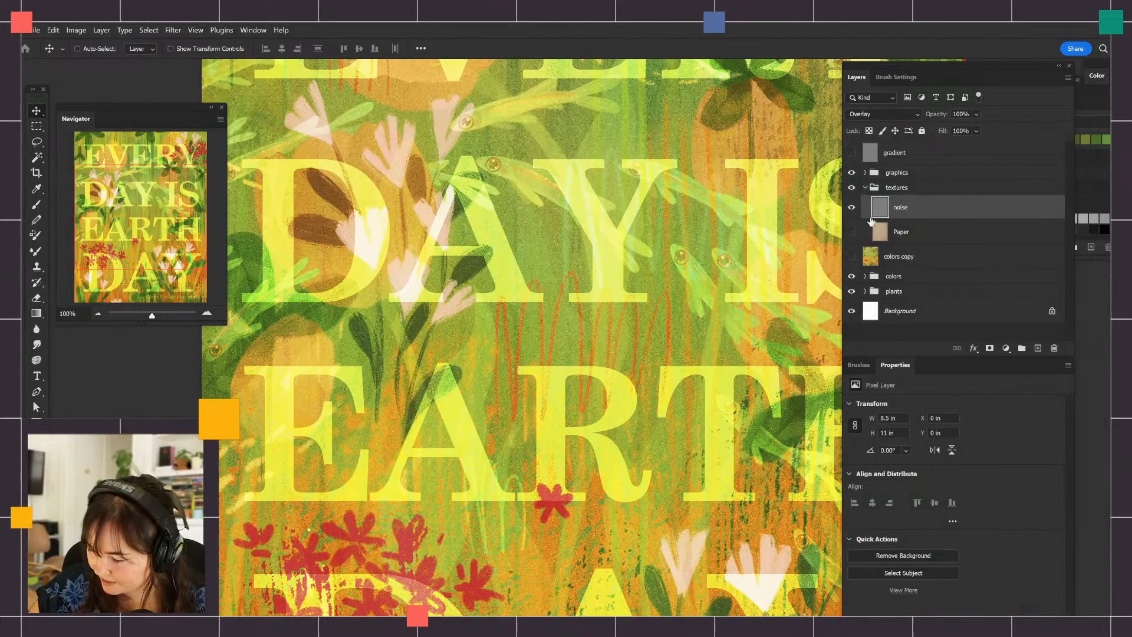
left_click(853, 234)
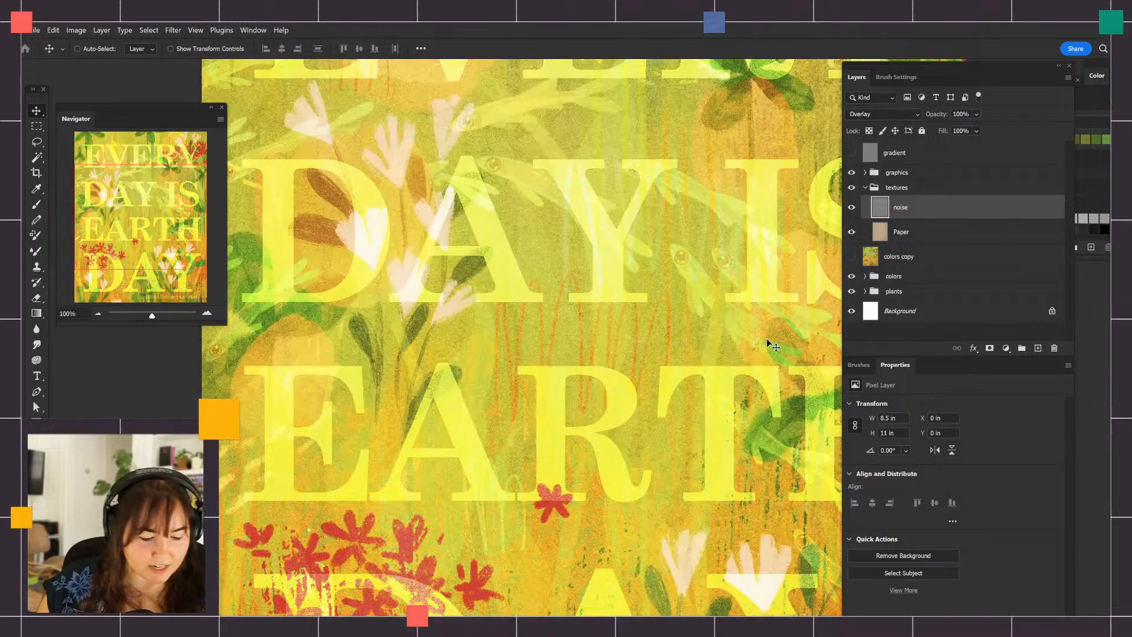
Set the blend mode of the Paper texture layer to Normal with the whole poster in view
scroll(769, 344, "down", 3)
left_click(921, 236)
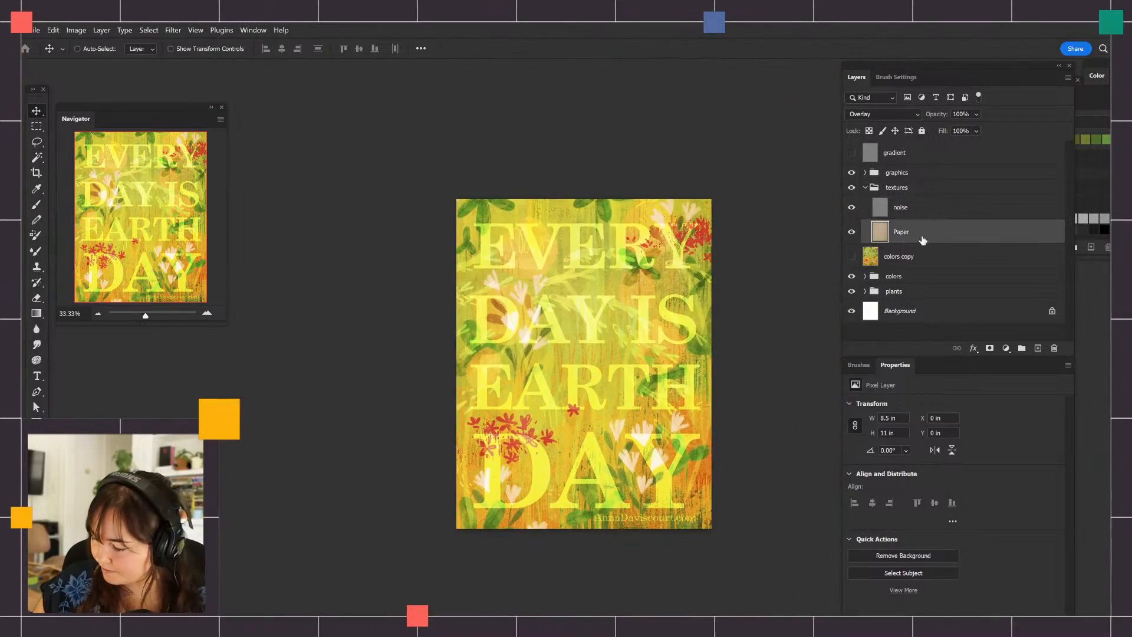
left_click(883, 117)
left_click(898, 126)
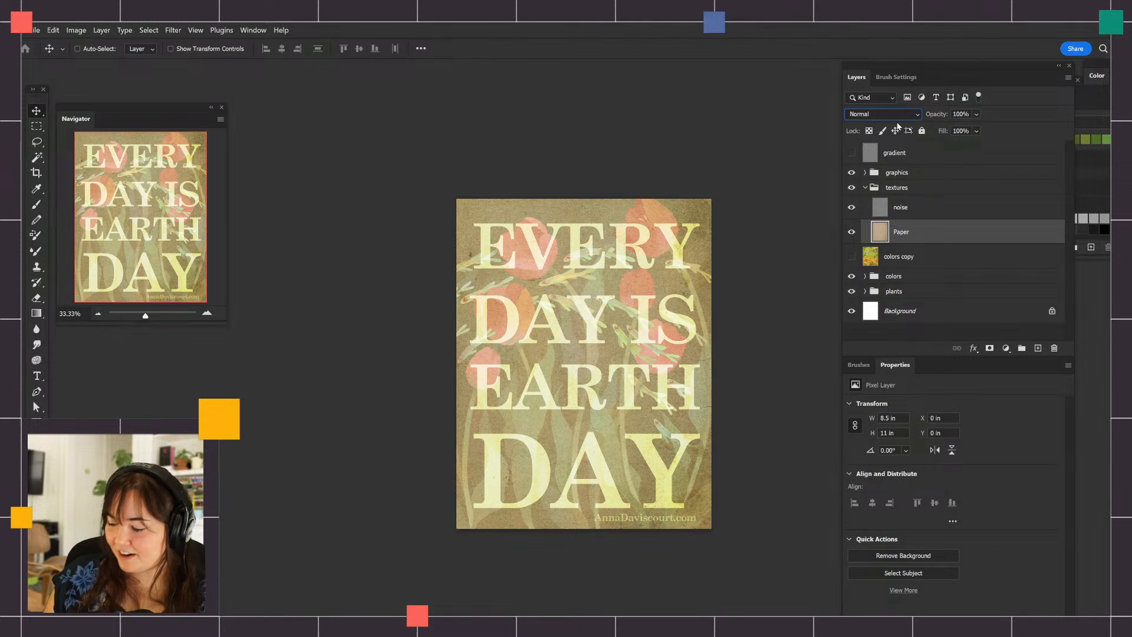